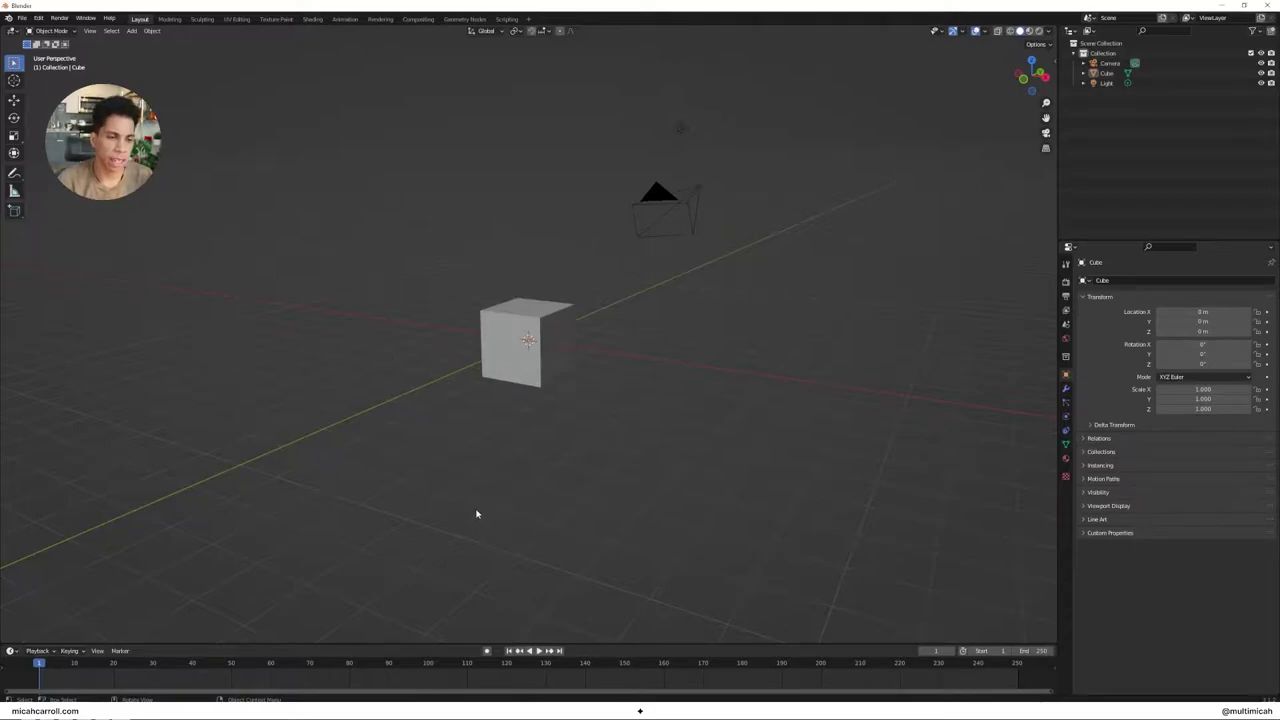
Delete all objects (cube, camera and light) from the scene.
key(a)
key(x)
click(762, 244)
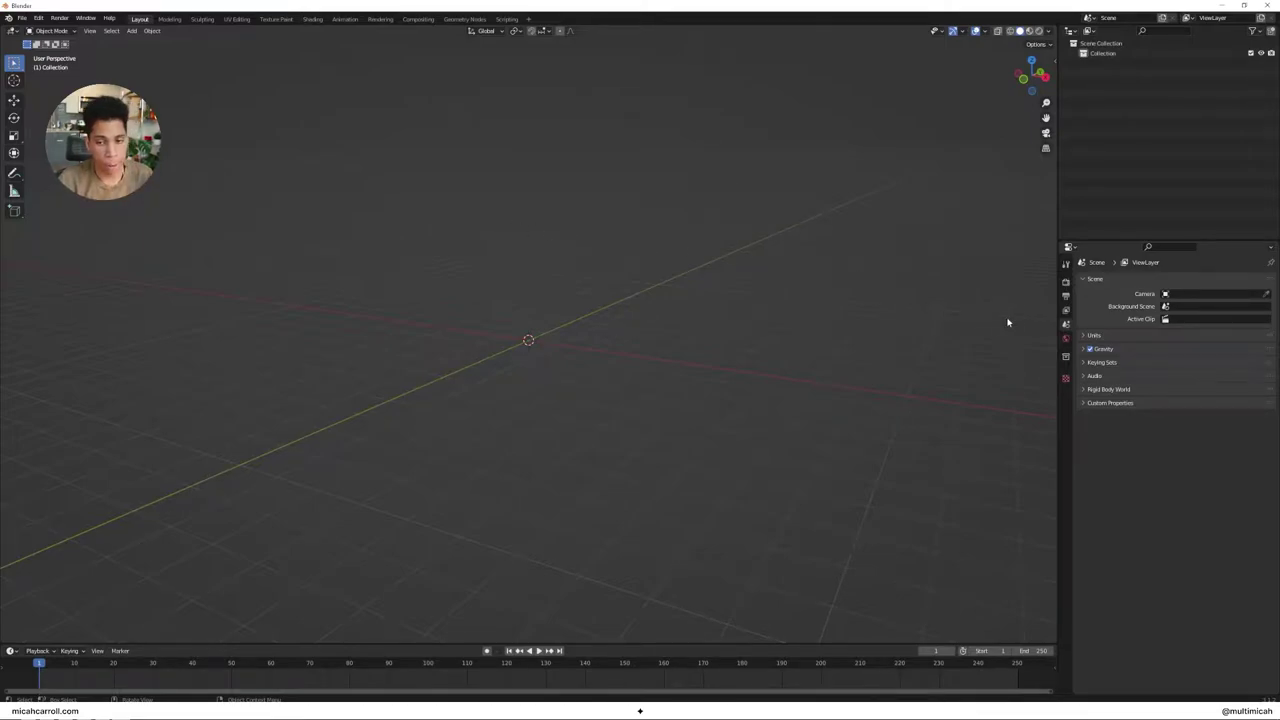
Enable Ambient Occlusion, Bloom and Screen Space Reflections in the Eevee render settings.
click(1064, 284)
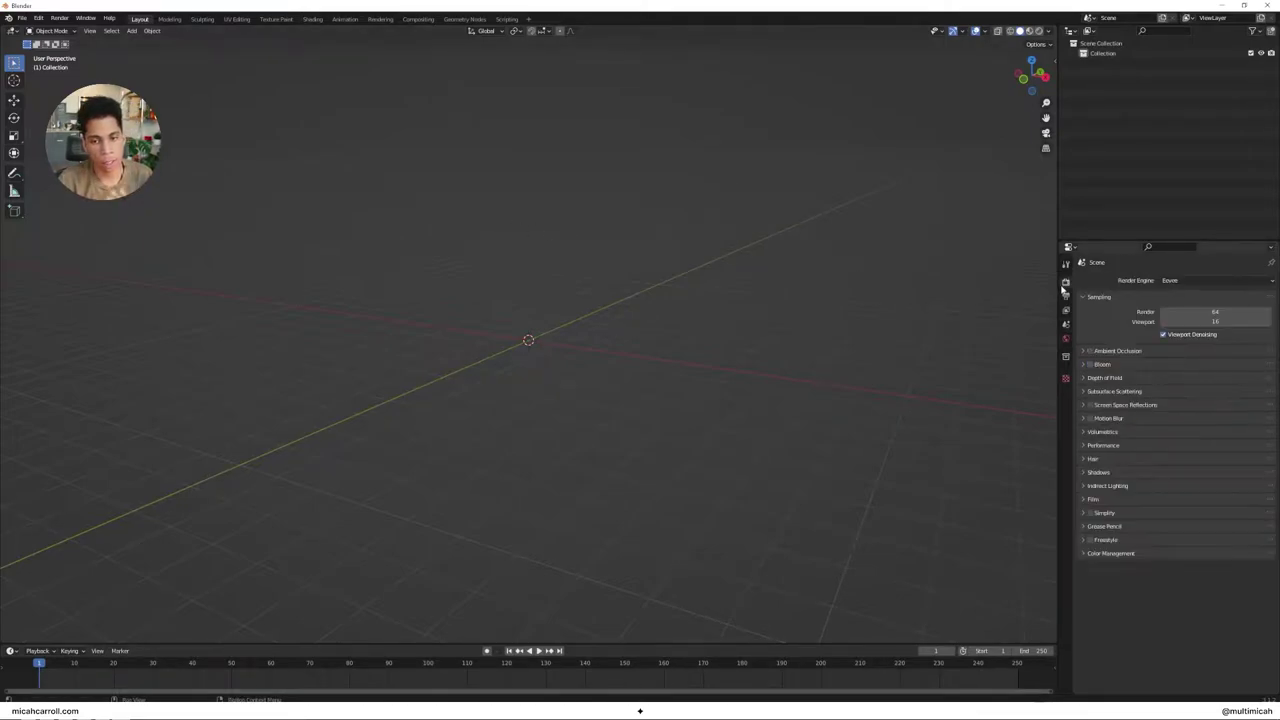
click(1090, 351)
click(1083, 364)
click(1091, 365)
click(1083, 365)
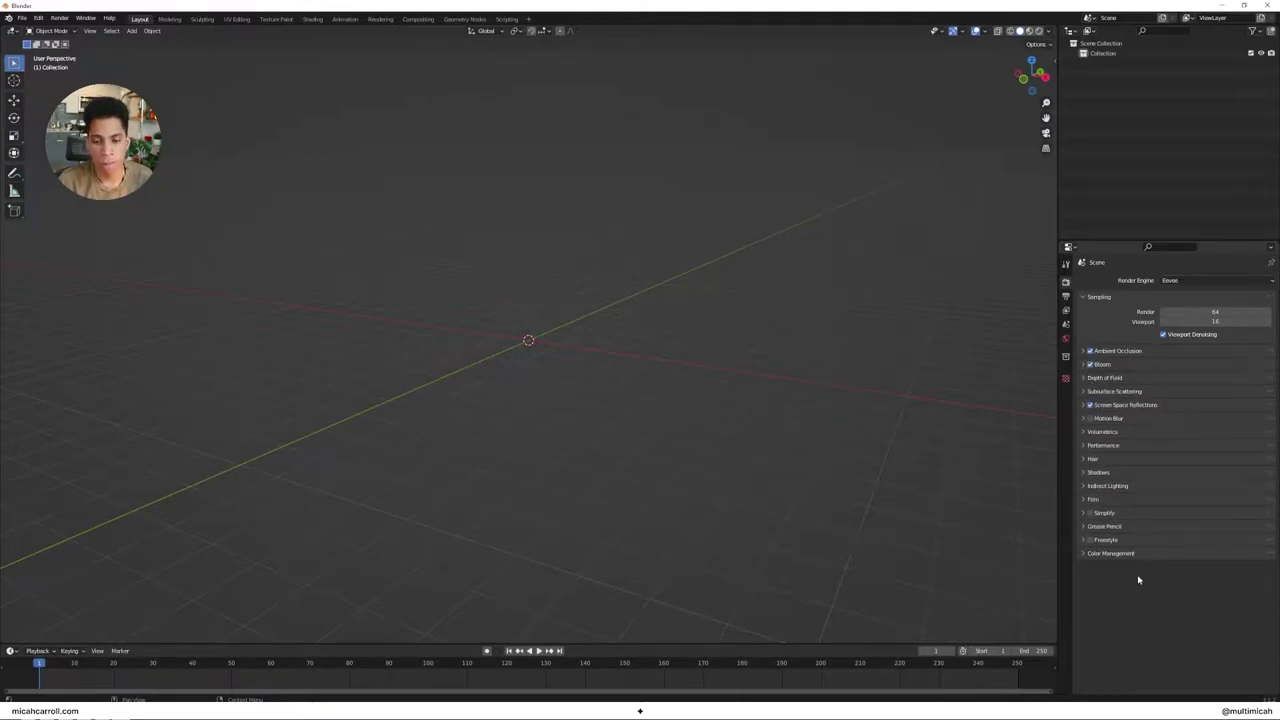
Set the Color Management View Transform to Standard.
click(1112, 554)
click(1181, 584)
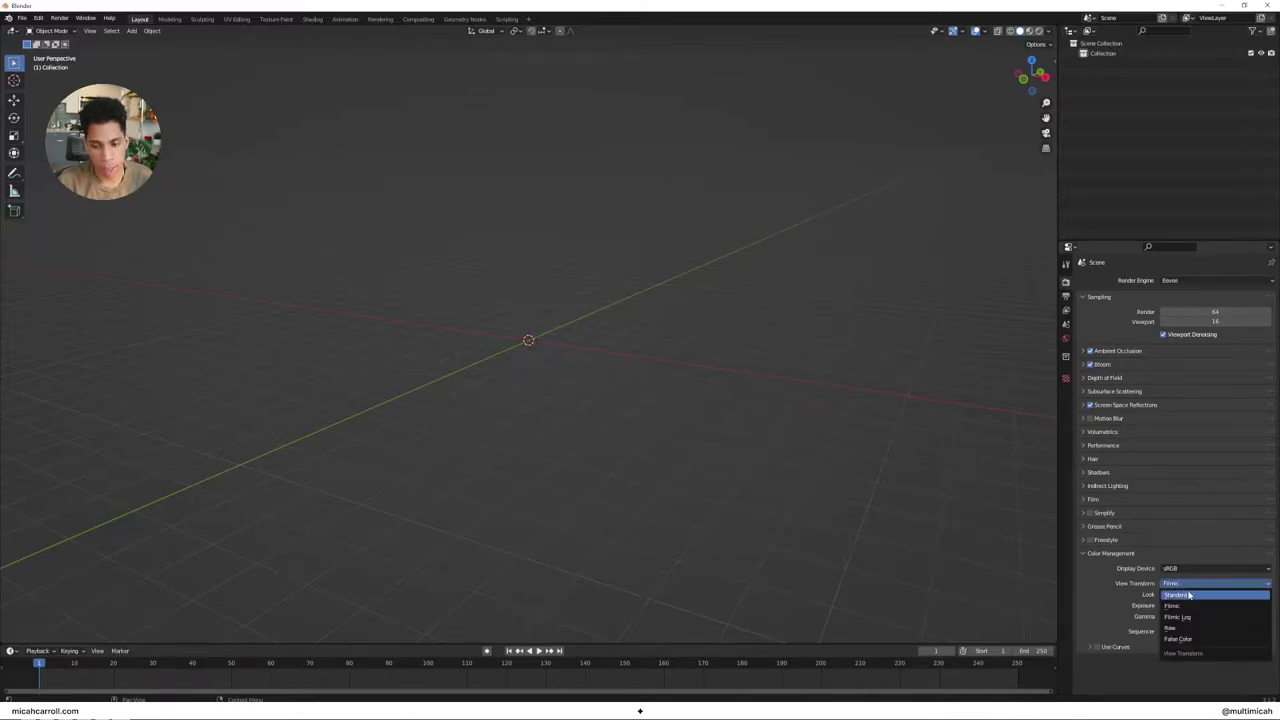
click(1189, 595)
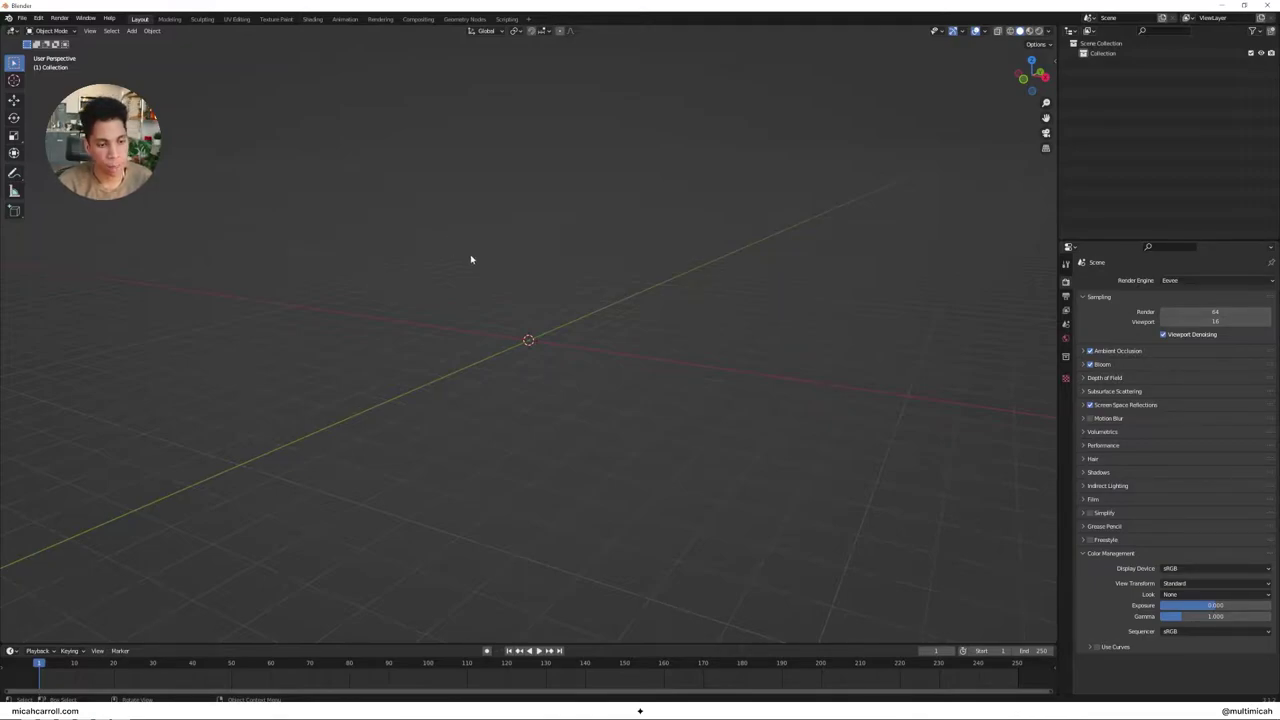
Add a plane mesh at the origin.
middle_drag(517, 300, 406, 251)
key(shift+a)
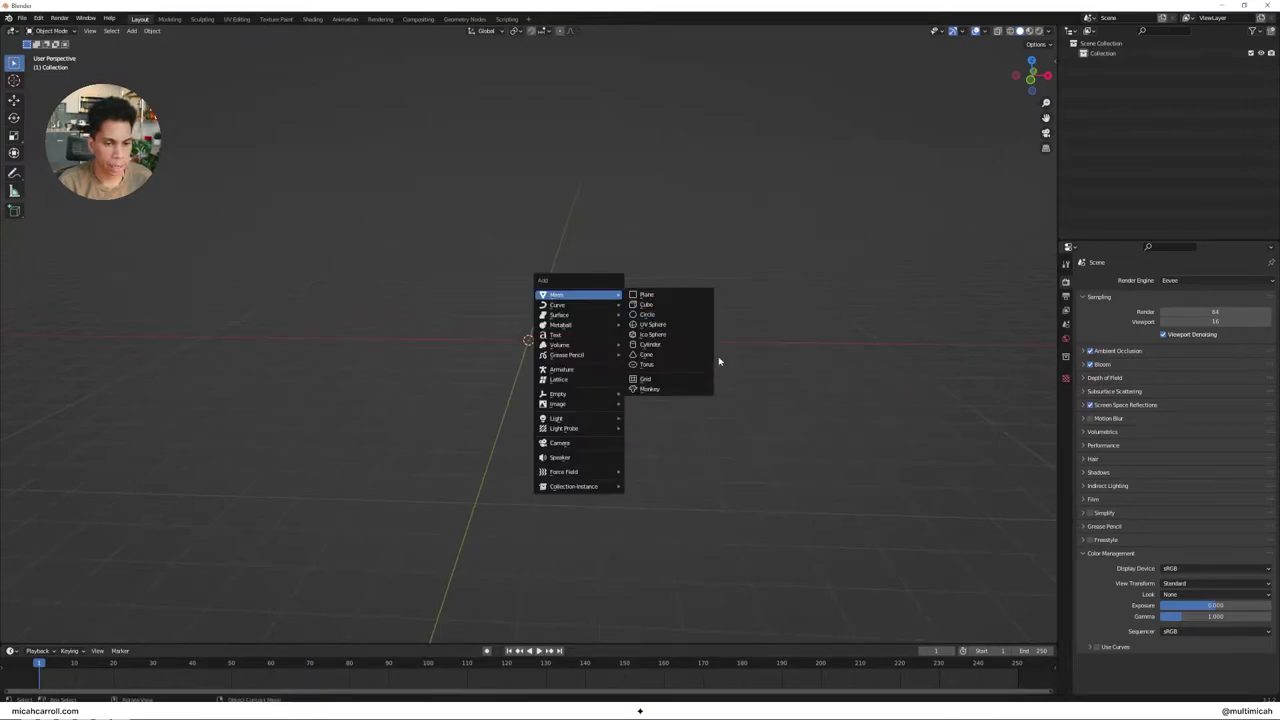
click(651, 300)
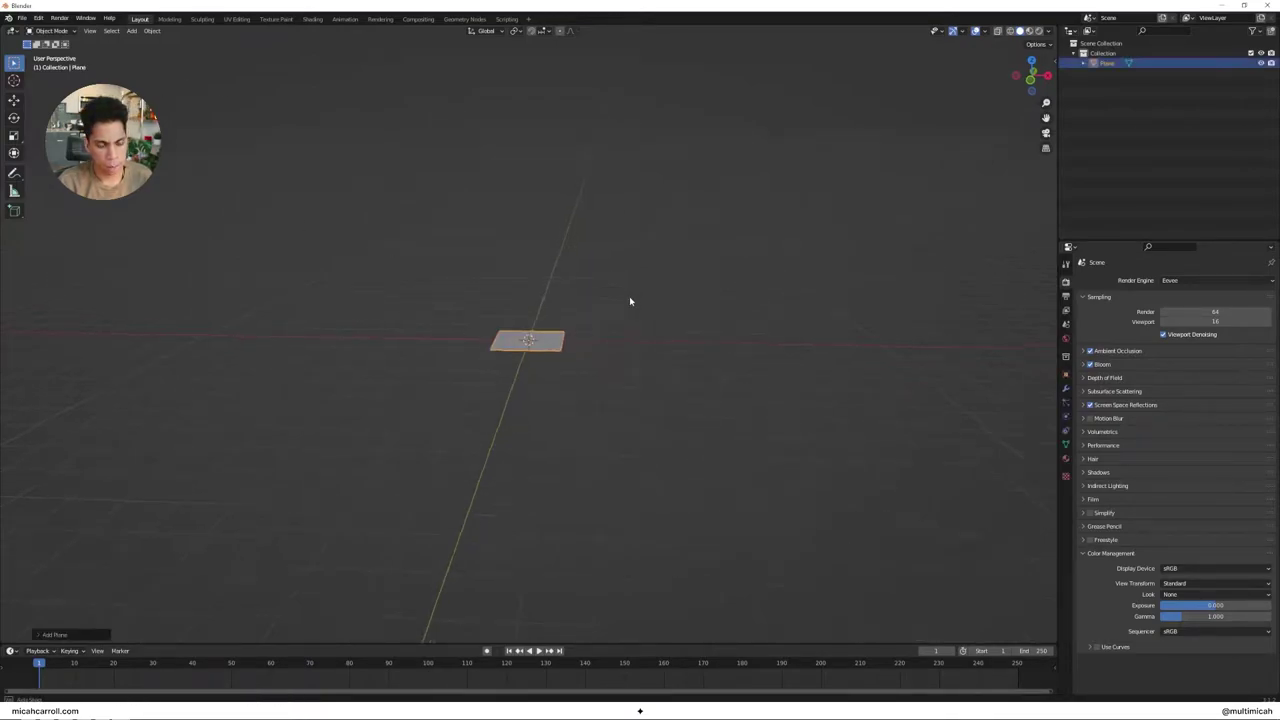
mouse_move(629, 303)
middle_down()
mouse_move(637, 355)
mouse_move(574, 331)
mouse_move(646, 309)
mouse_move(613, 310)
middle_up()
key(s)
right_click(638, 357)
Switch the viewport to front view, then to top view.
key(grave)
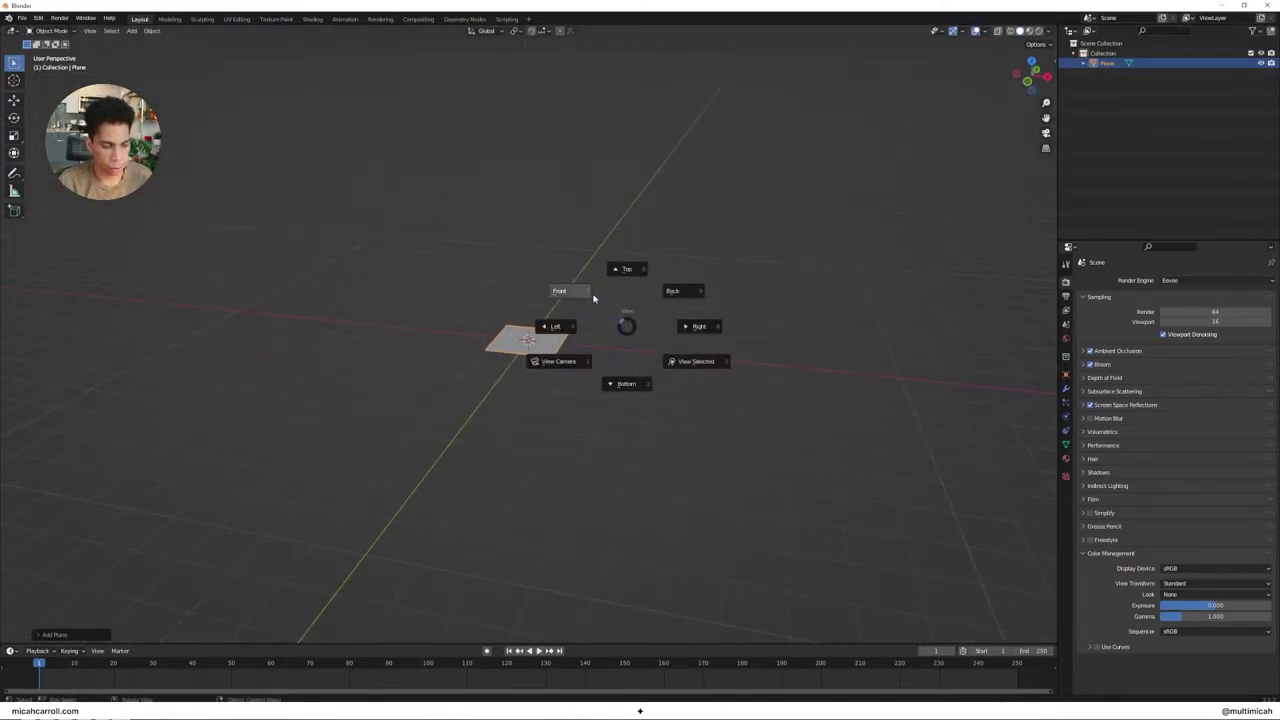
click(593, 298)
key(grave)
click(601, 222)
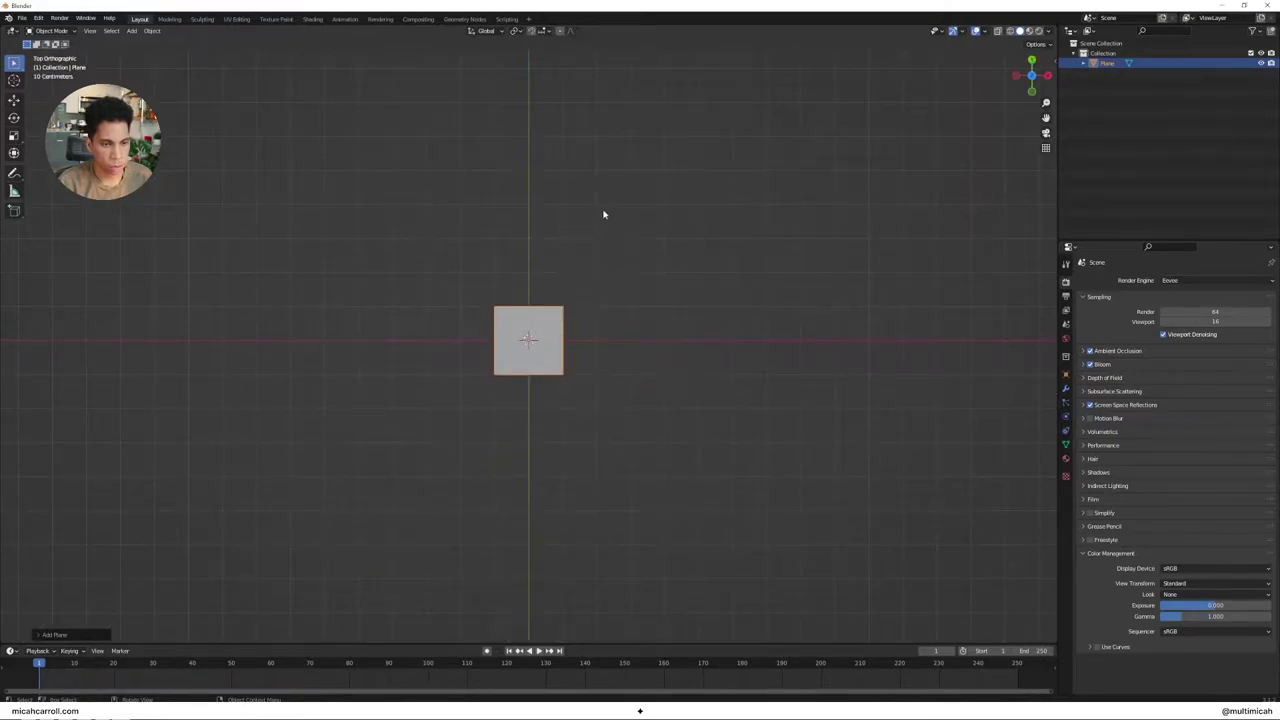
Add a camera and raise it along Z above the plane.
key(shift+a)
mouse_move(609, 233)
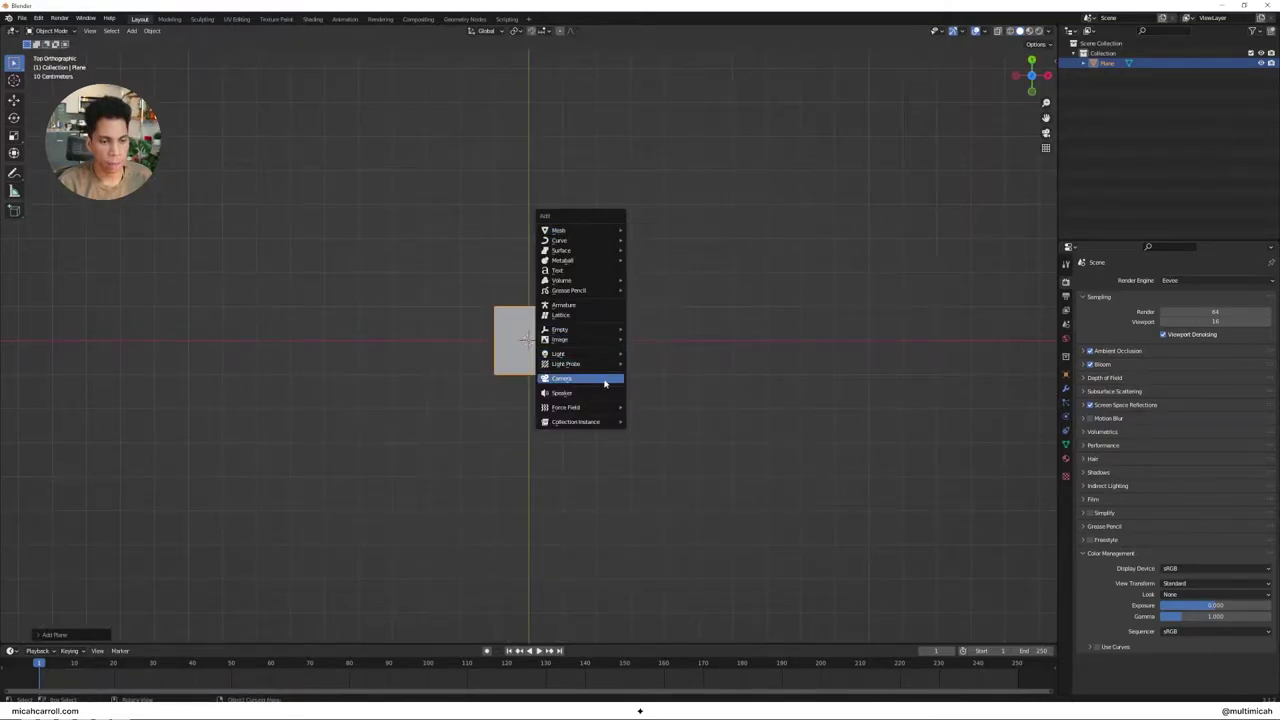
click(561, 378)
middle_drag(663, 297, 563, 211)
key(g)
key(z)
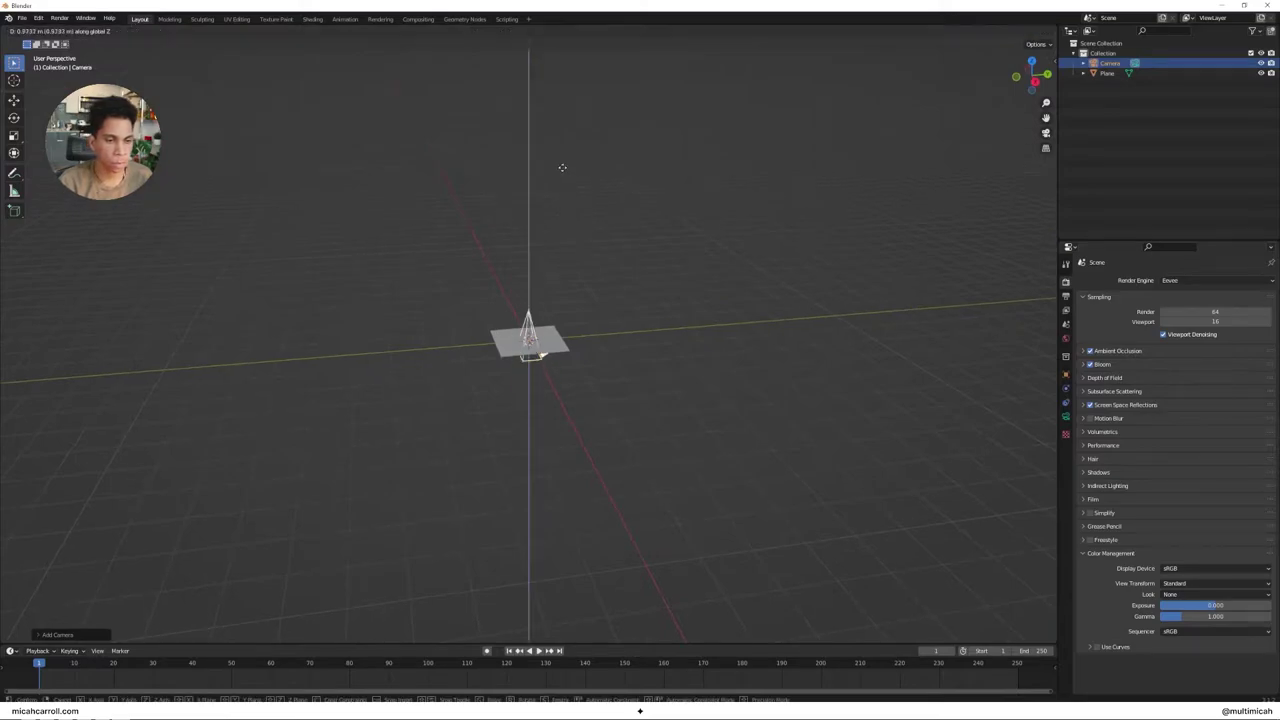
click(564, 50)
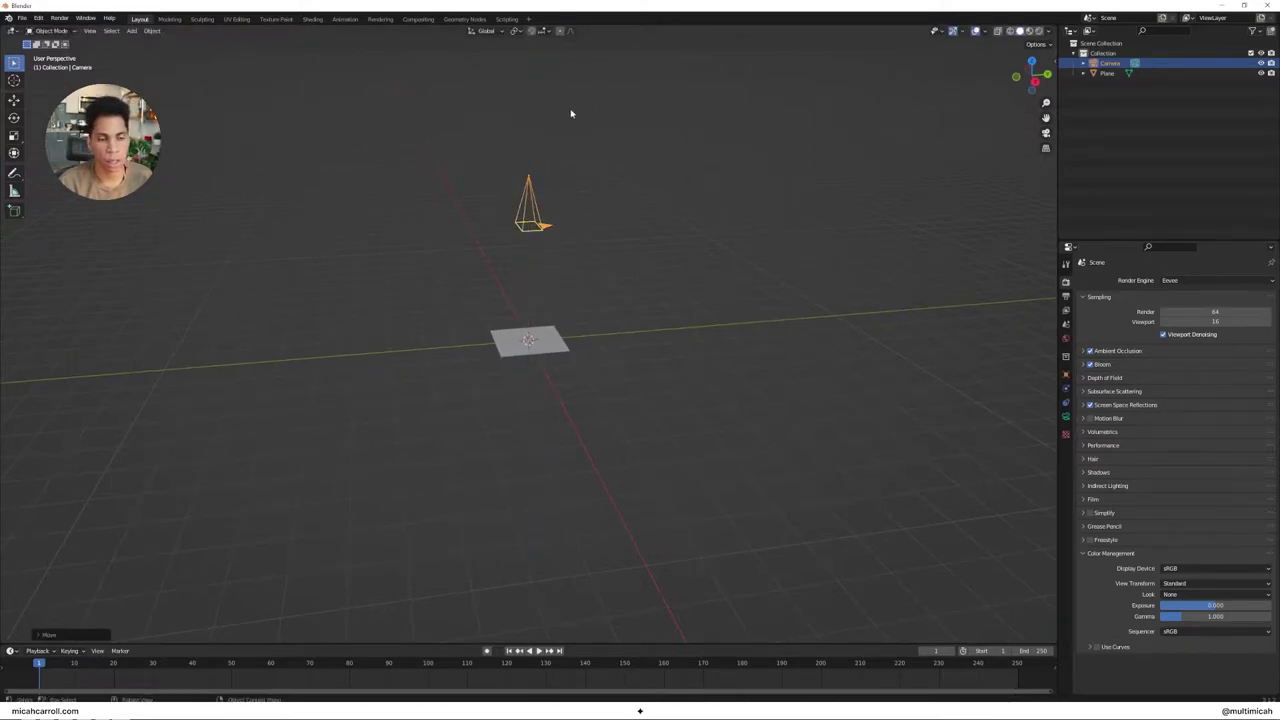
middle_drag(563, 125, 618, 302)
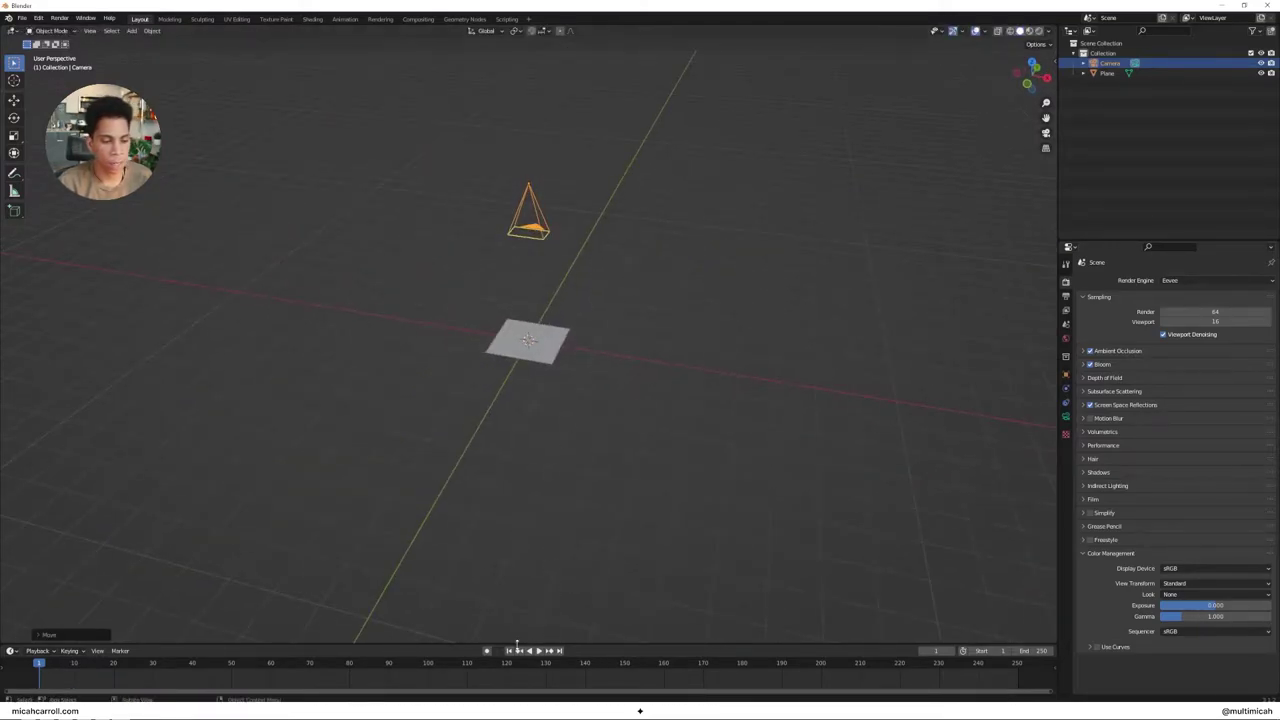
right_click(533, 645)
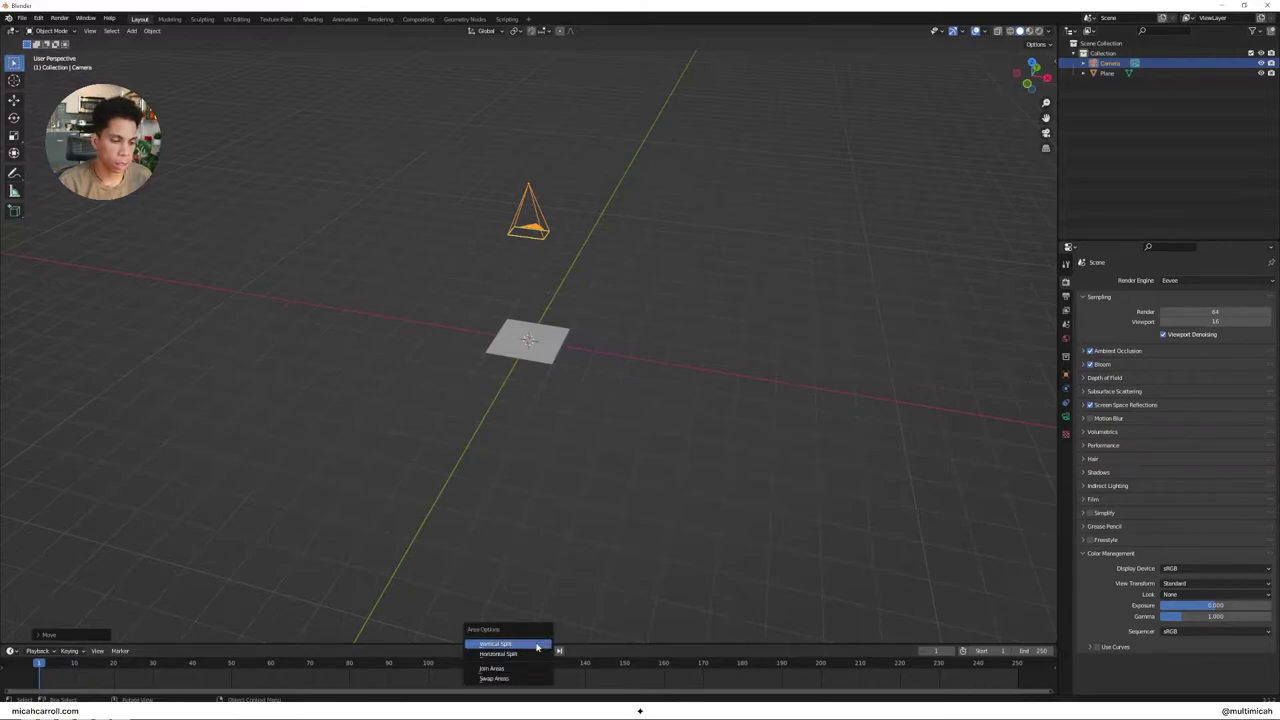
Split the 3D view side by side, with the right view looking through the camera.
click(537, 645)
click(533, 640)
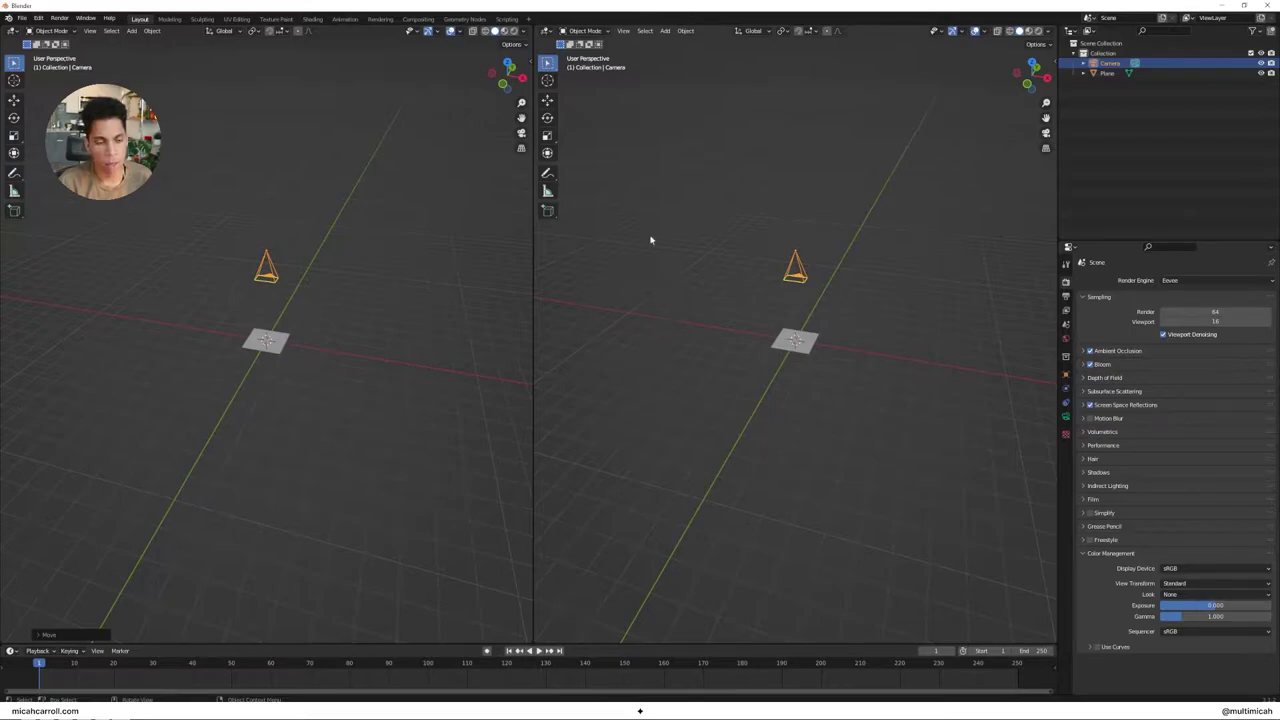
key(grave)
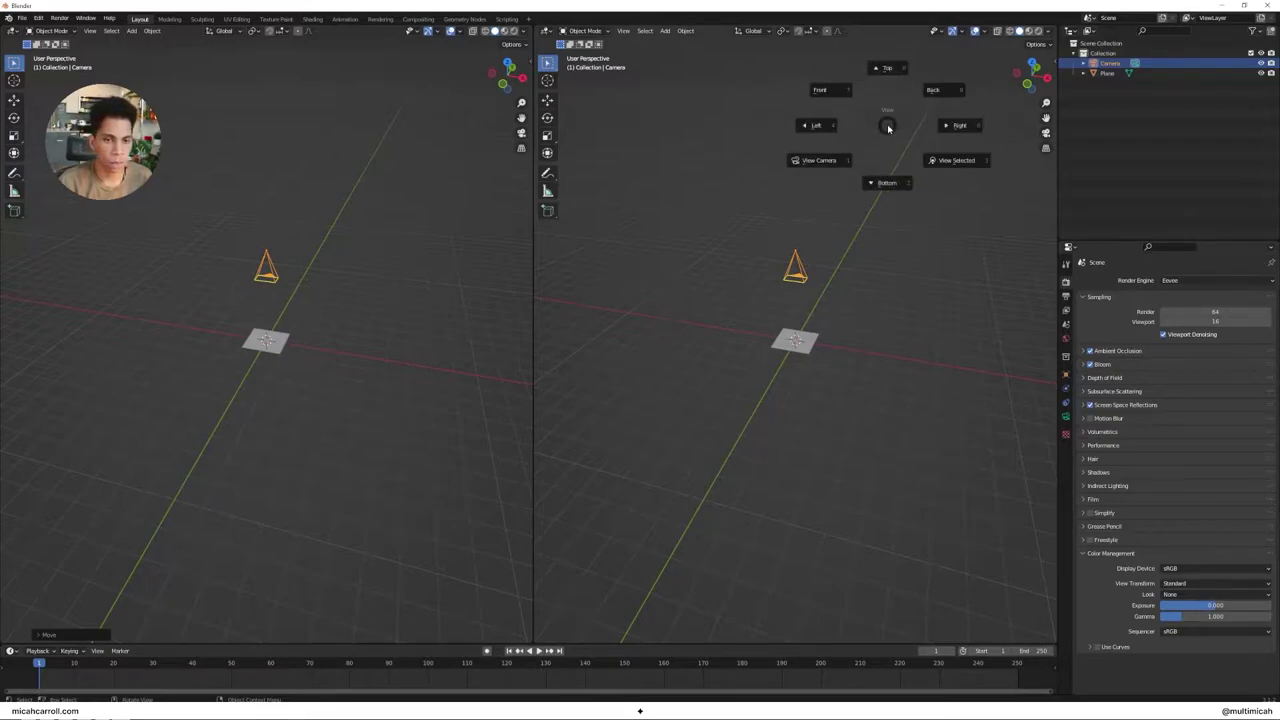
click(831, 160)
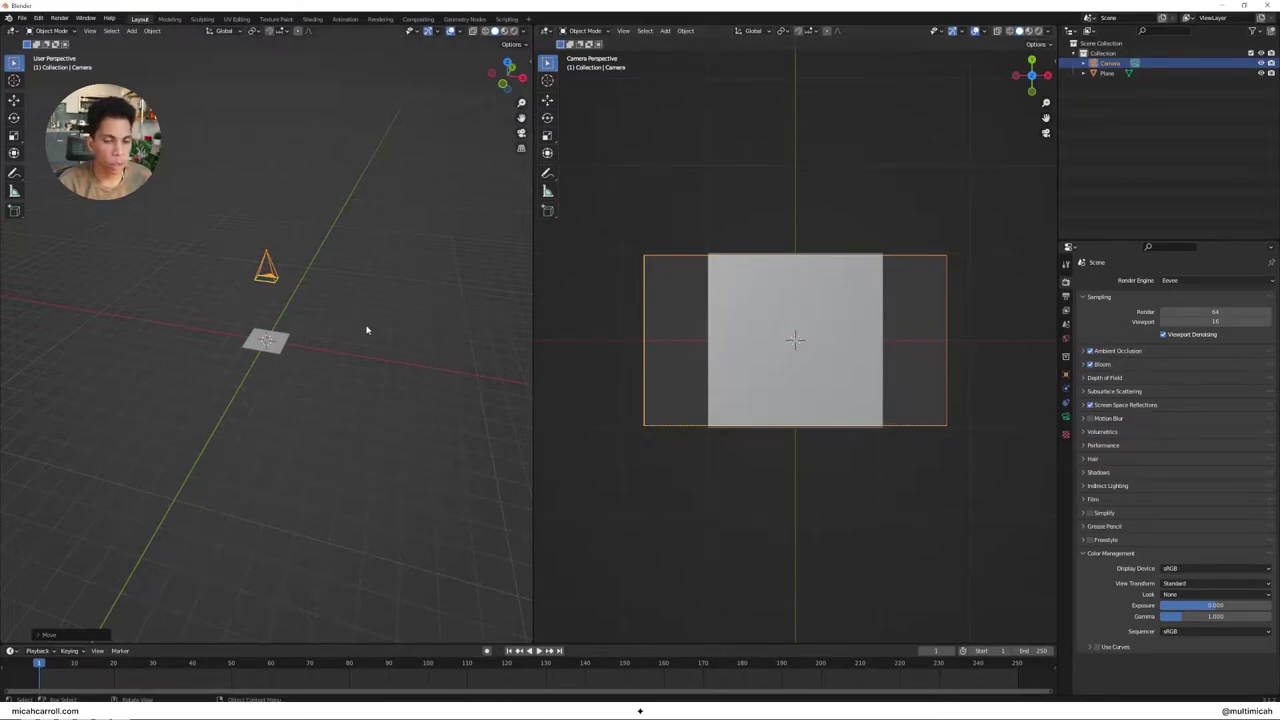
Scale the plane along X so it fills the camera frame.
click(331, 331)
click(289, 340)
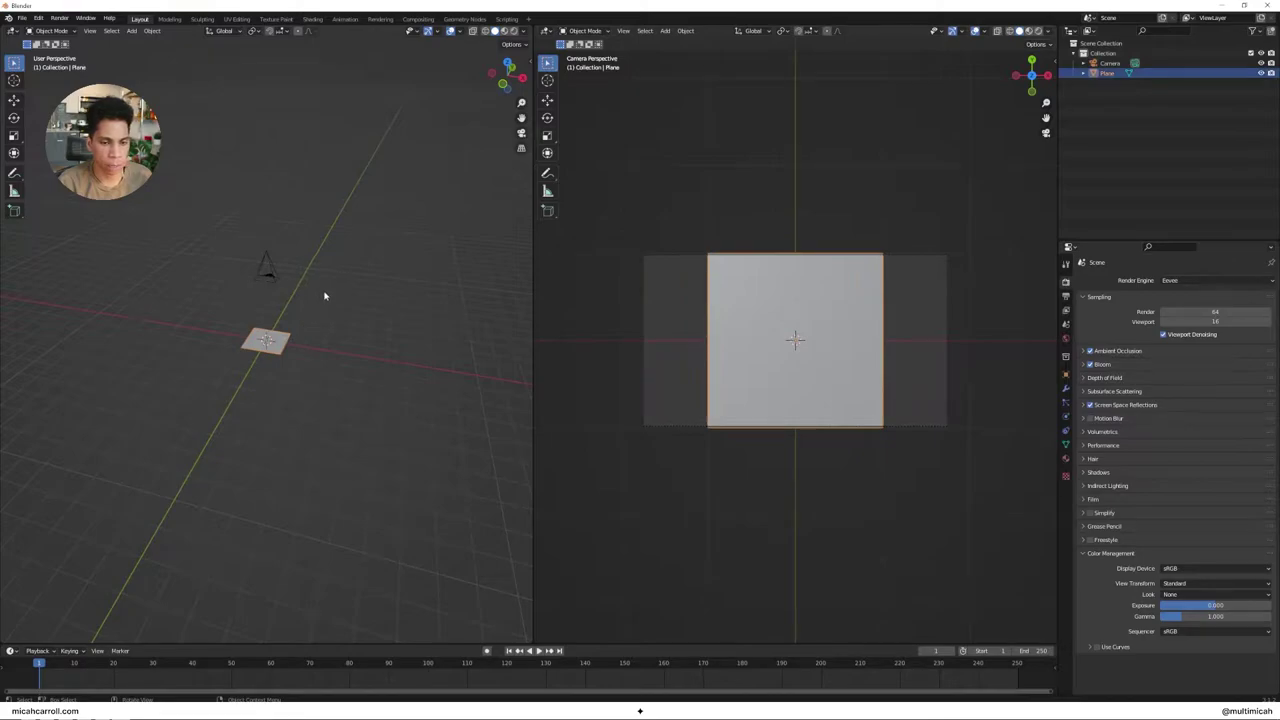
middle_drag(325, 295, 354, 317)
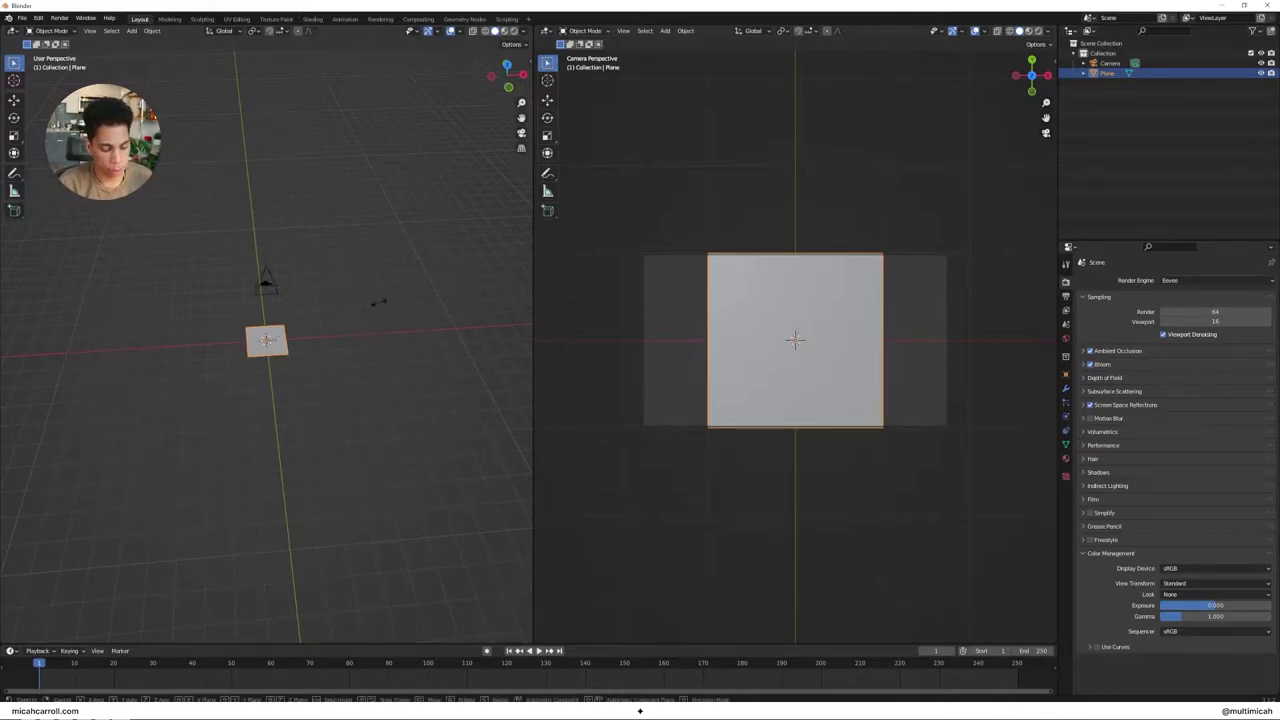
key(s)
key(x)
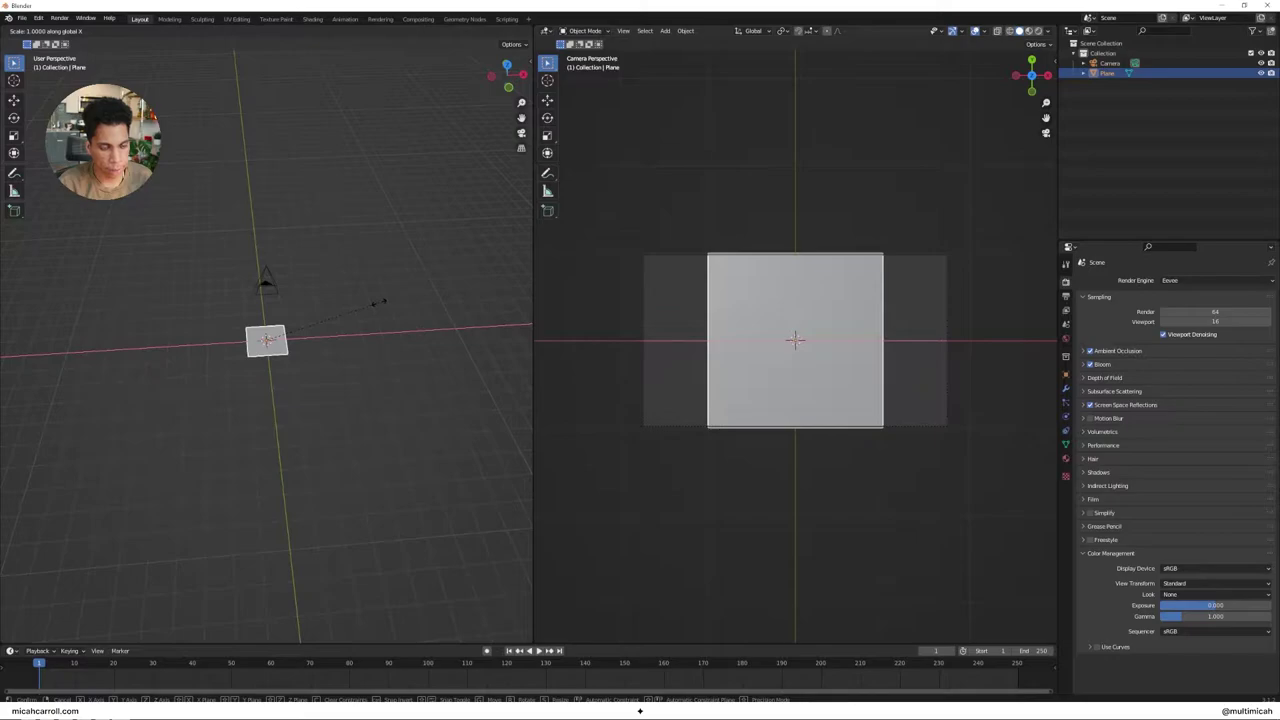
click(468, 308)
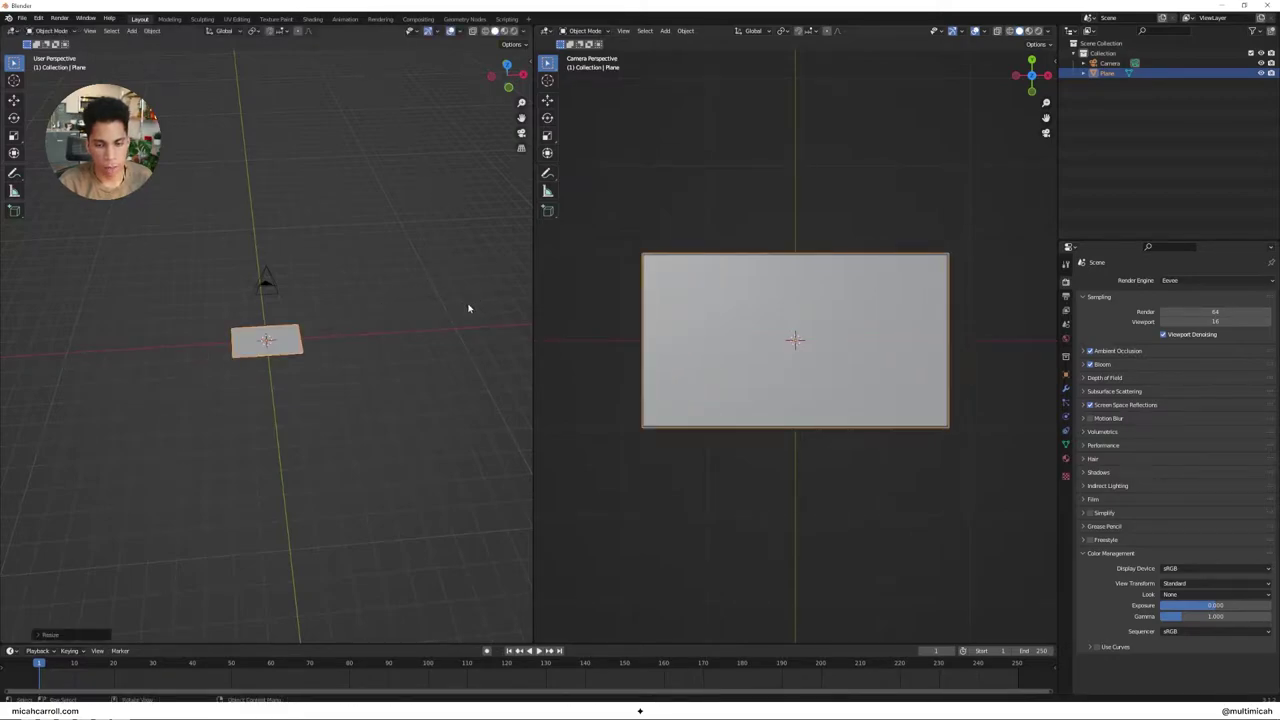
click(420, 356)
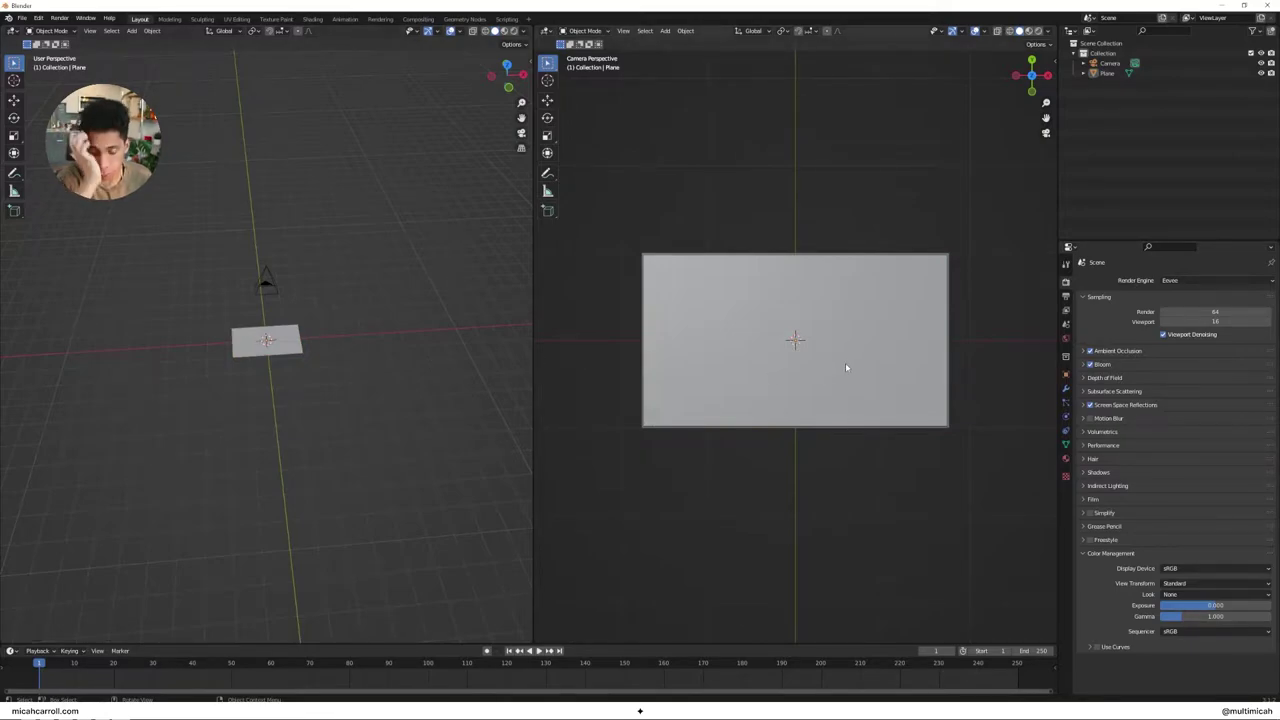
Select the camera and check the output resolution and format settings.
click(1108, 63)
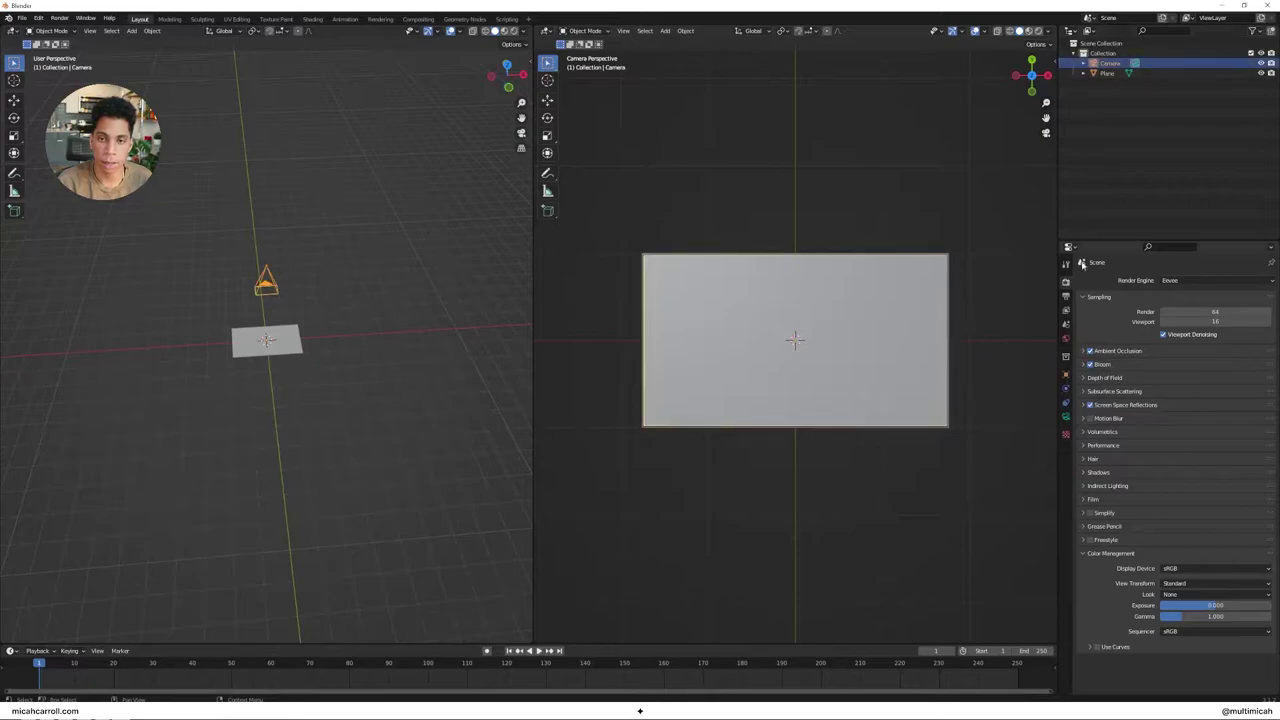
click(1066, 296)
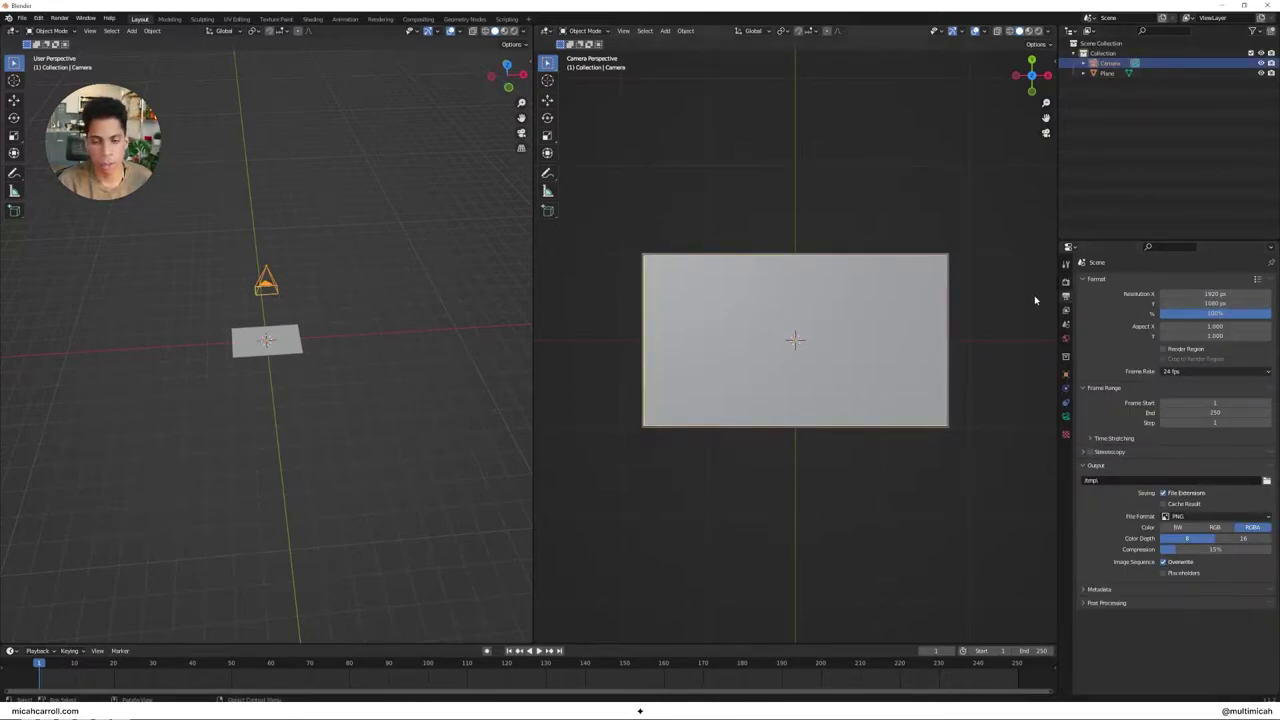
click(1066, 282)
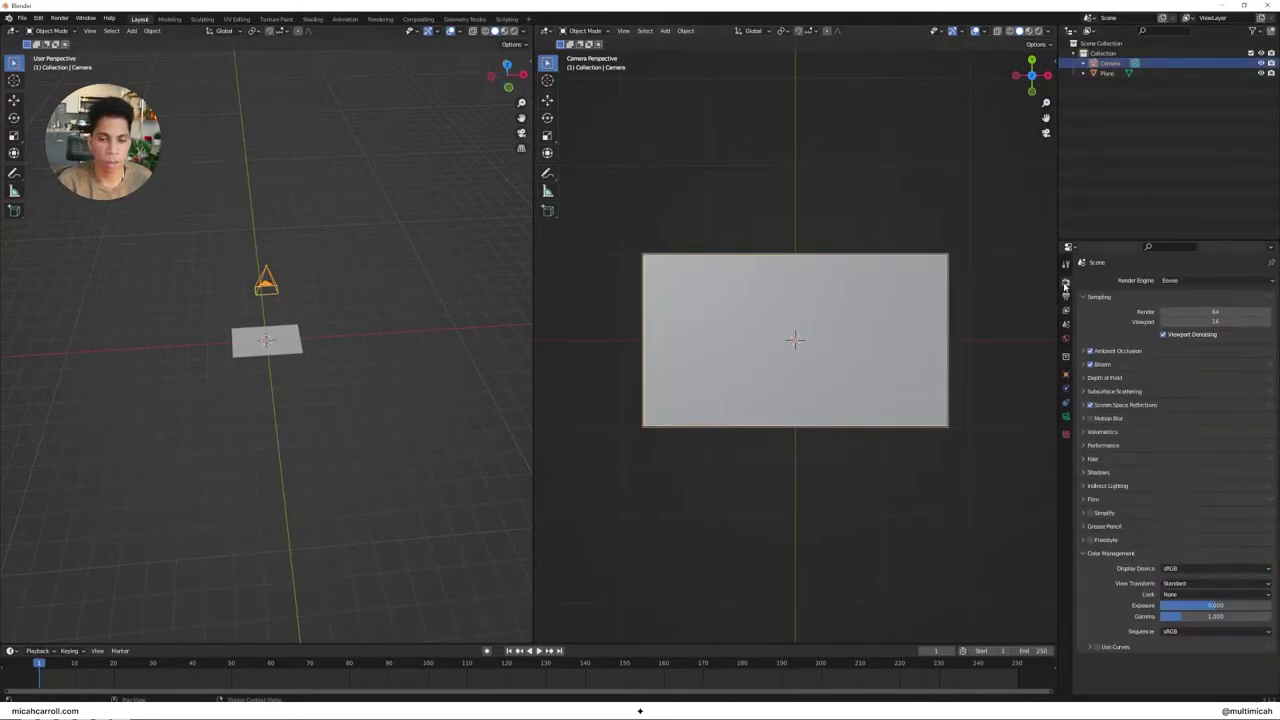
Split the left view horizontally and make its lower half a Shader Editor.
click(388, 260)
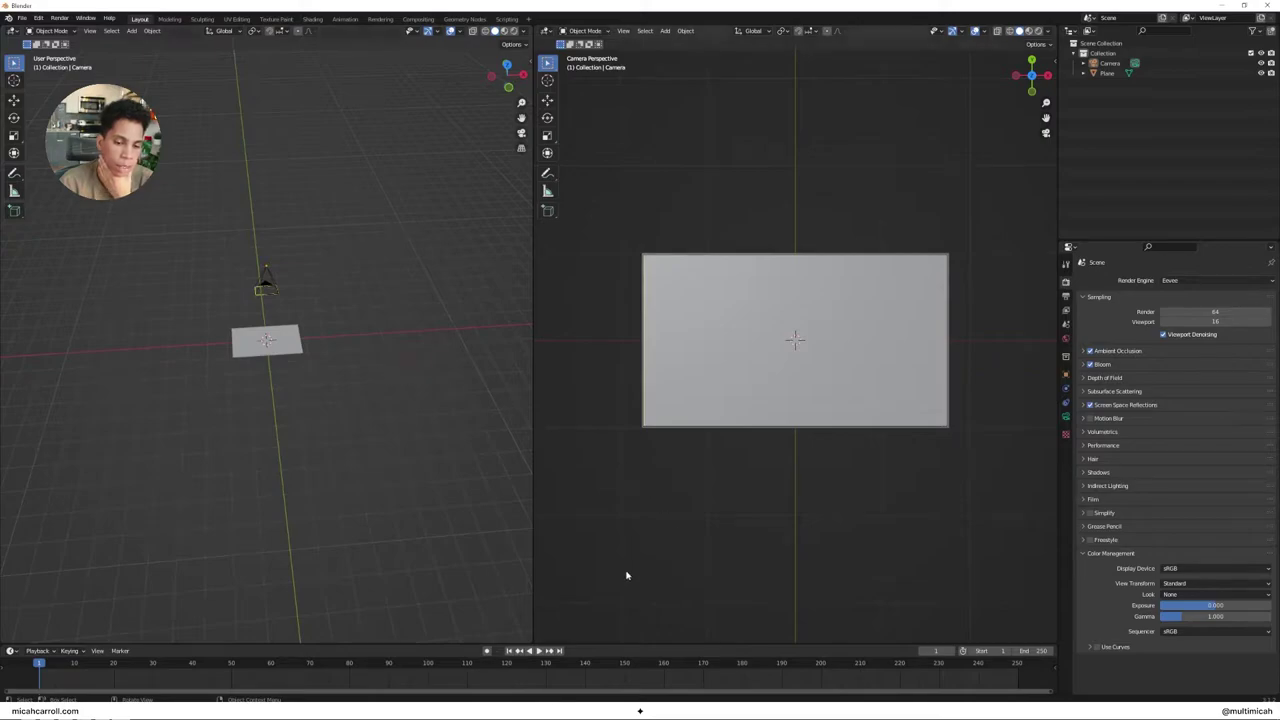
right_click(441, 646)
click(445, 652)
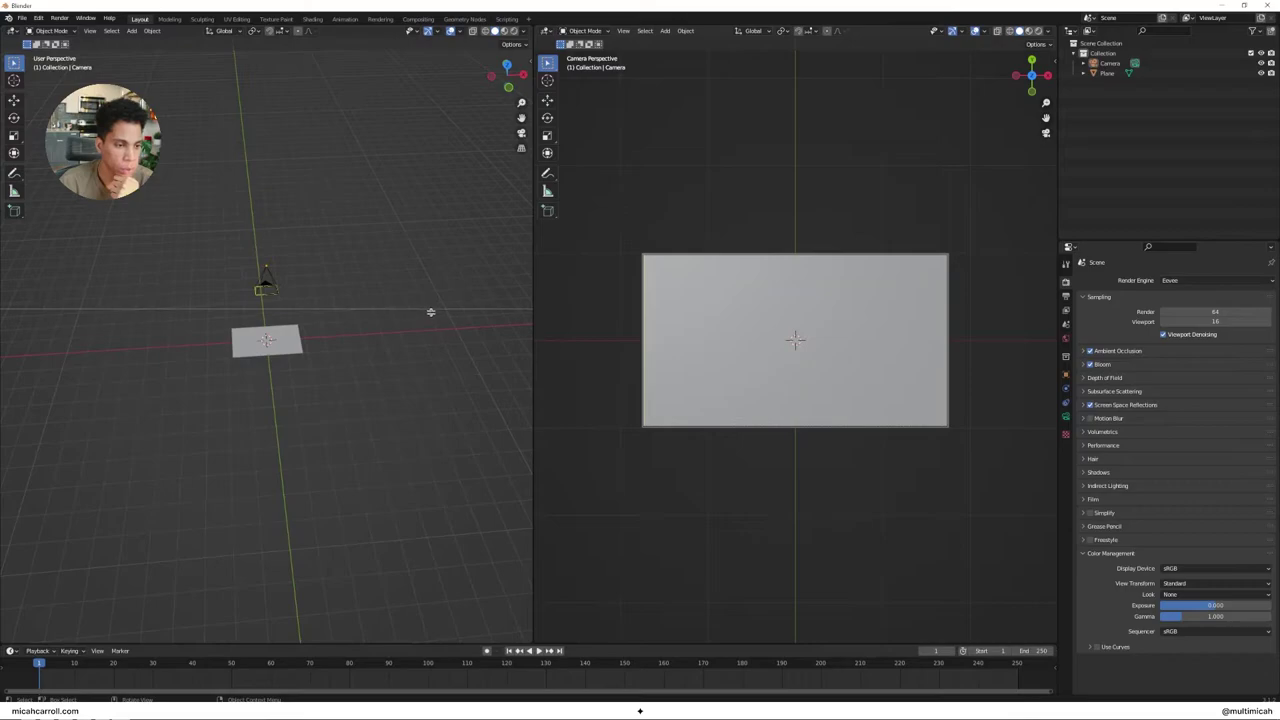
click(435, 328)
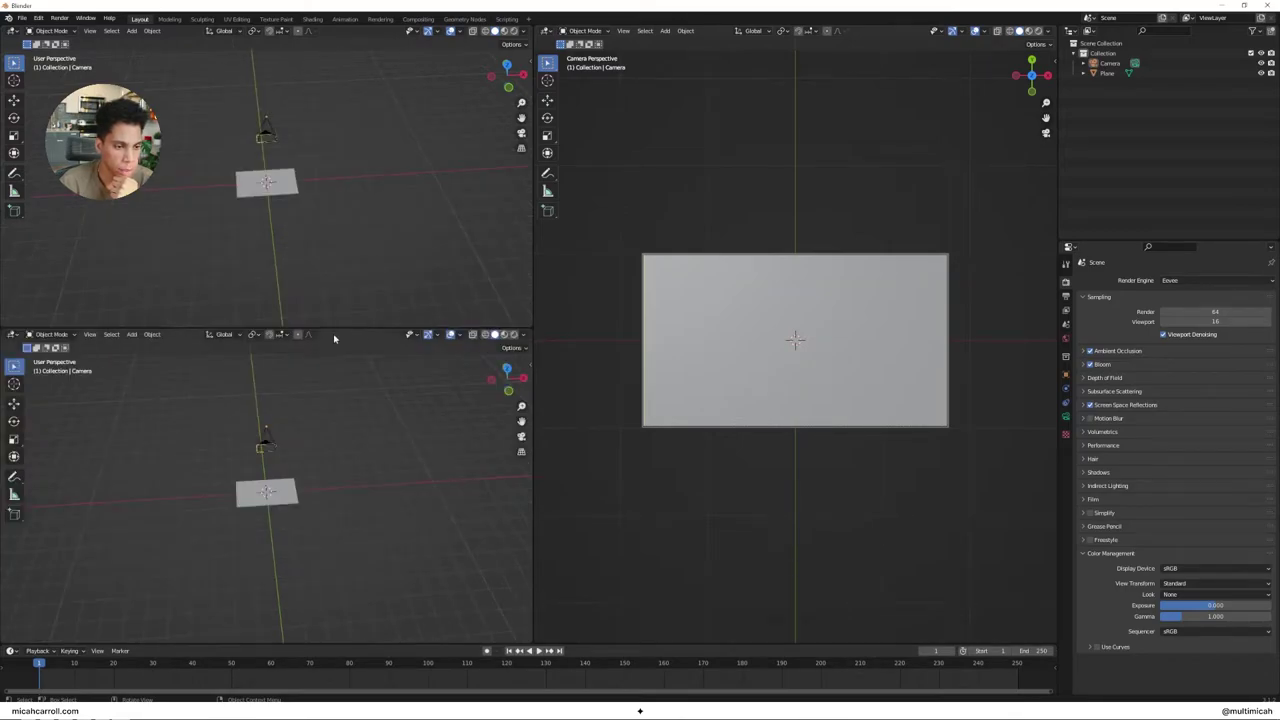
click(29, 336)
click(45, 430)
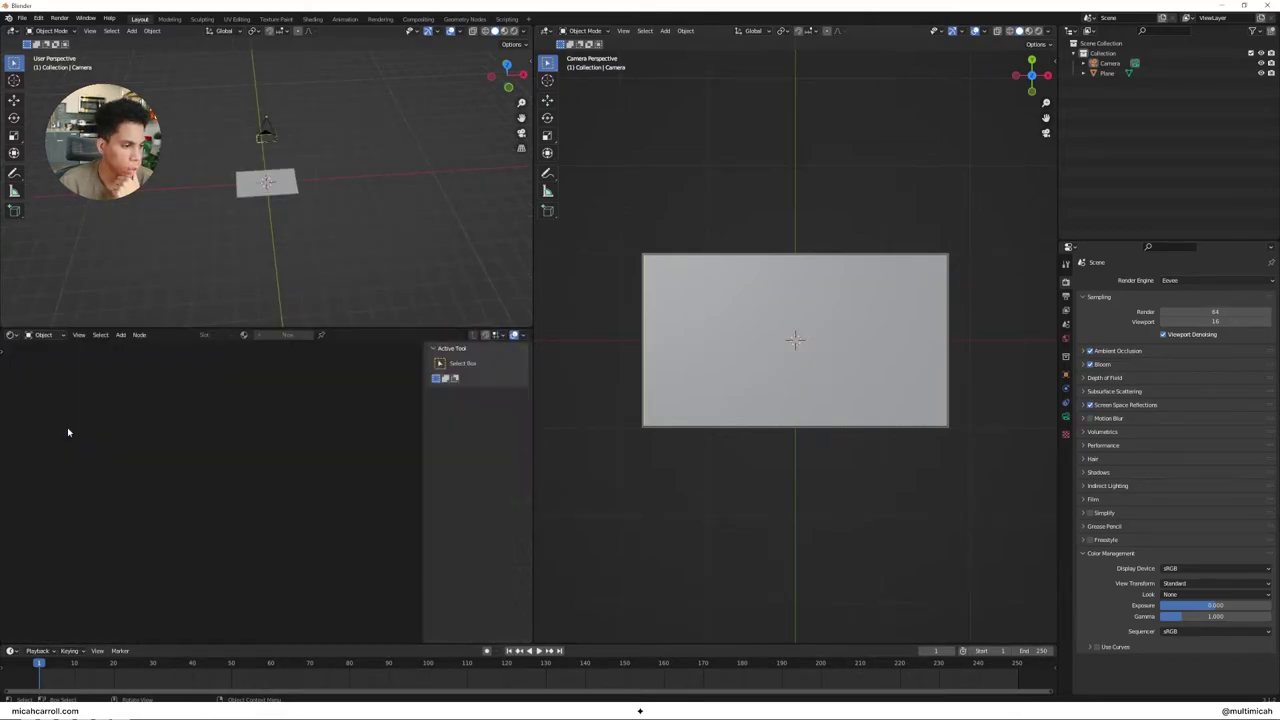
click(12, 336)
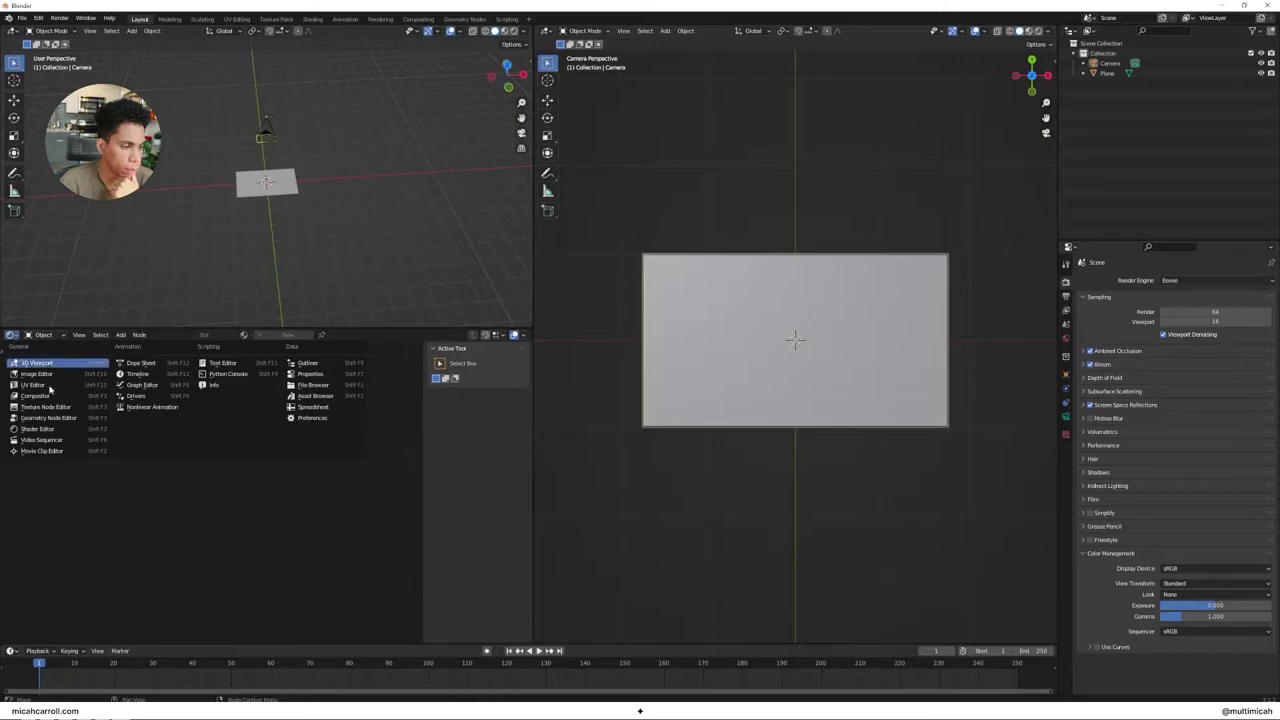
click(38, 429)
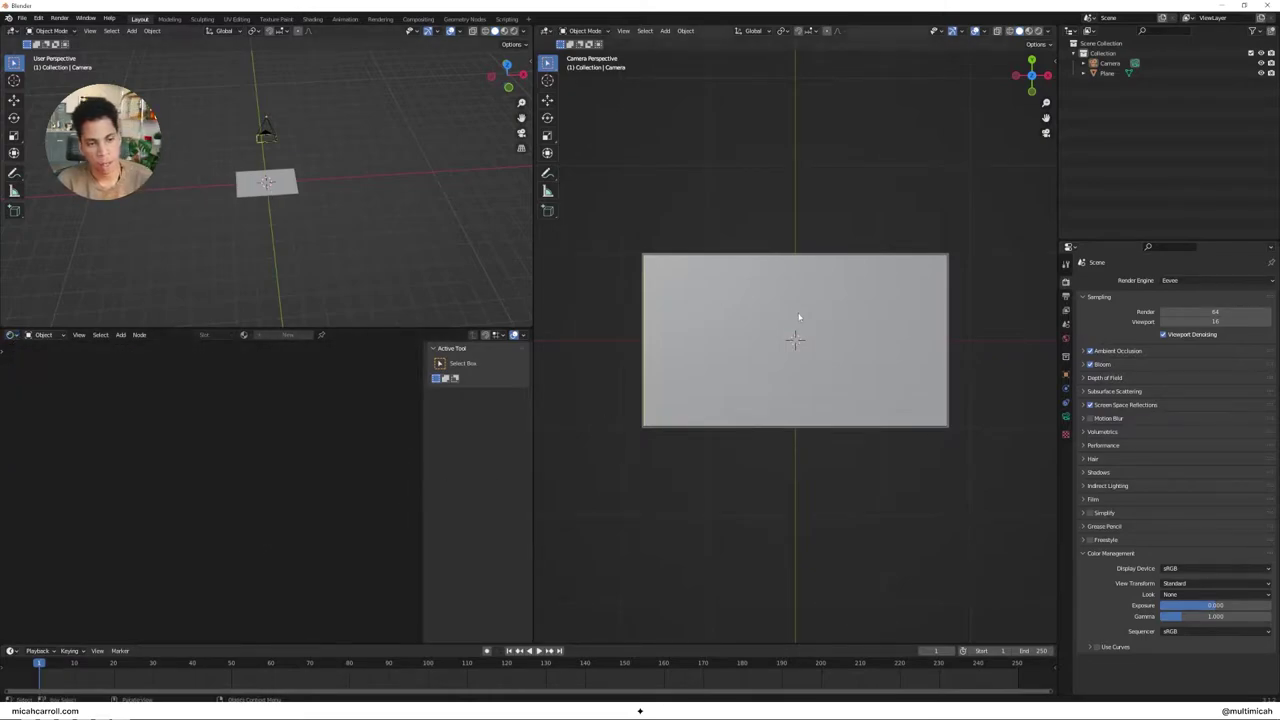
Preview the camera view with rendered shading and set the world Strength to 0.
key(z)
click(798, 362)
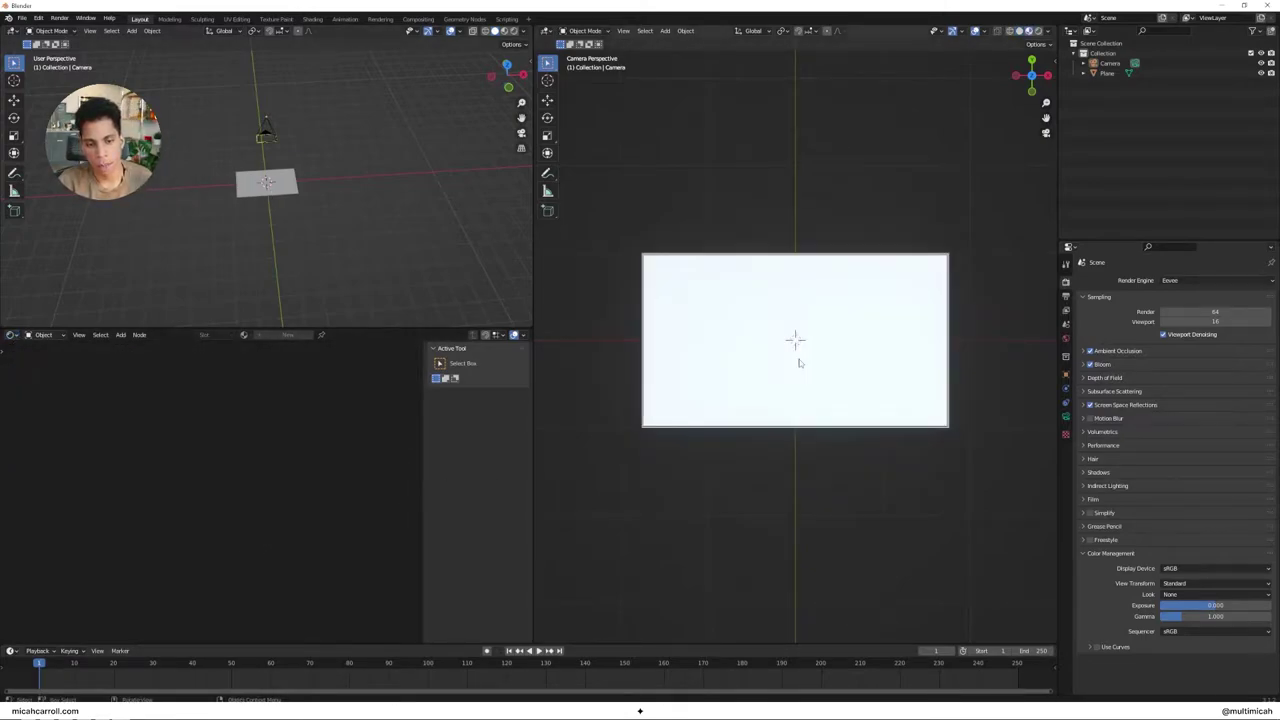
key(z)
click(803, 296)
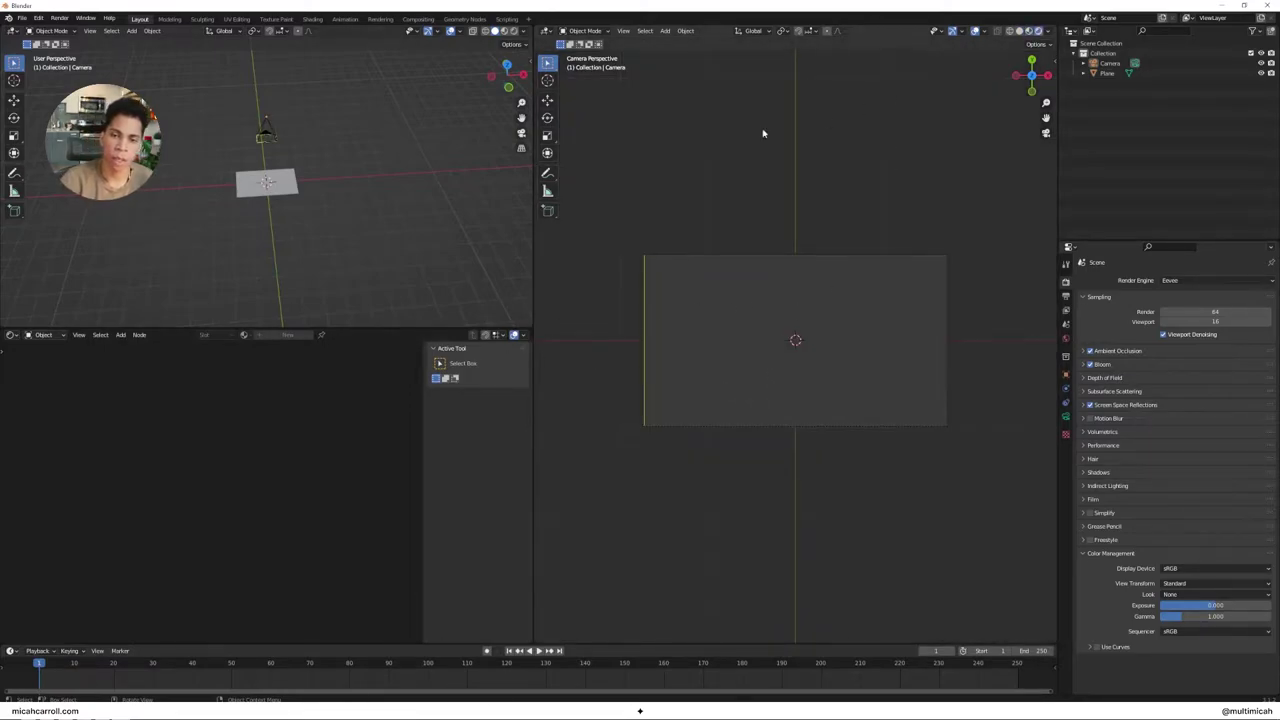
click(1066, 338)
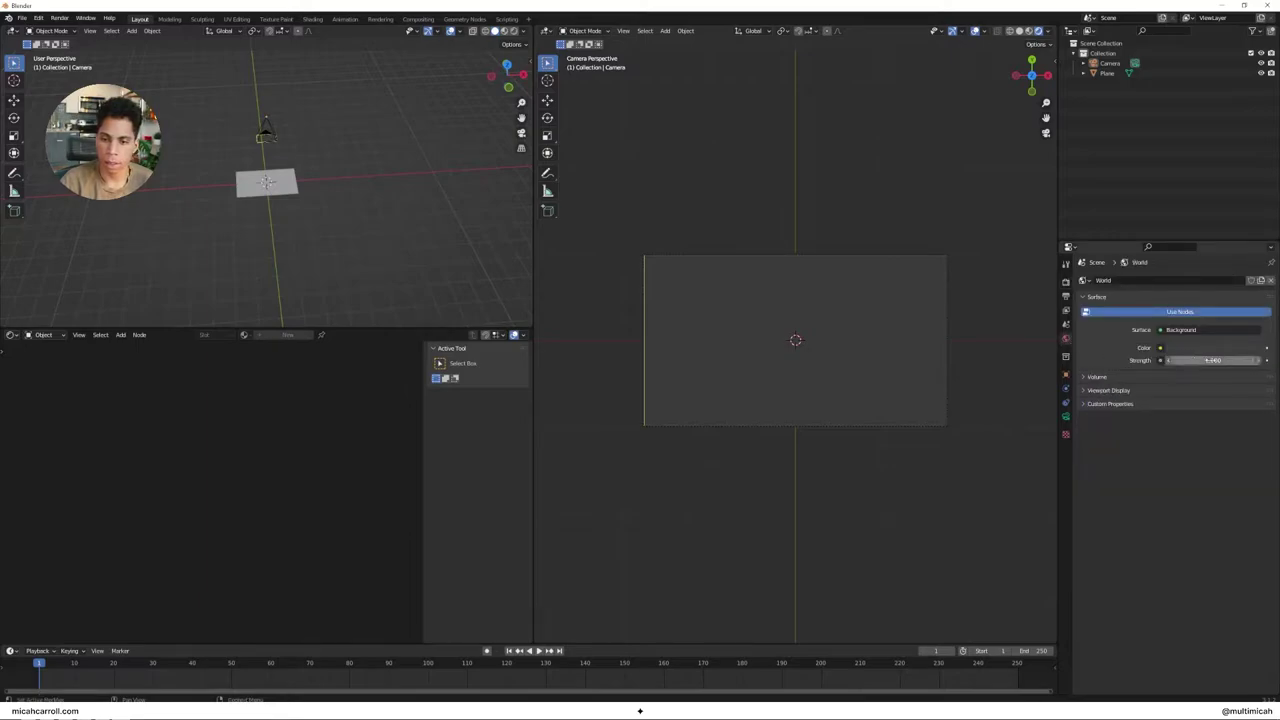
drag(1185, 360, 1120, 360)
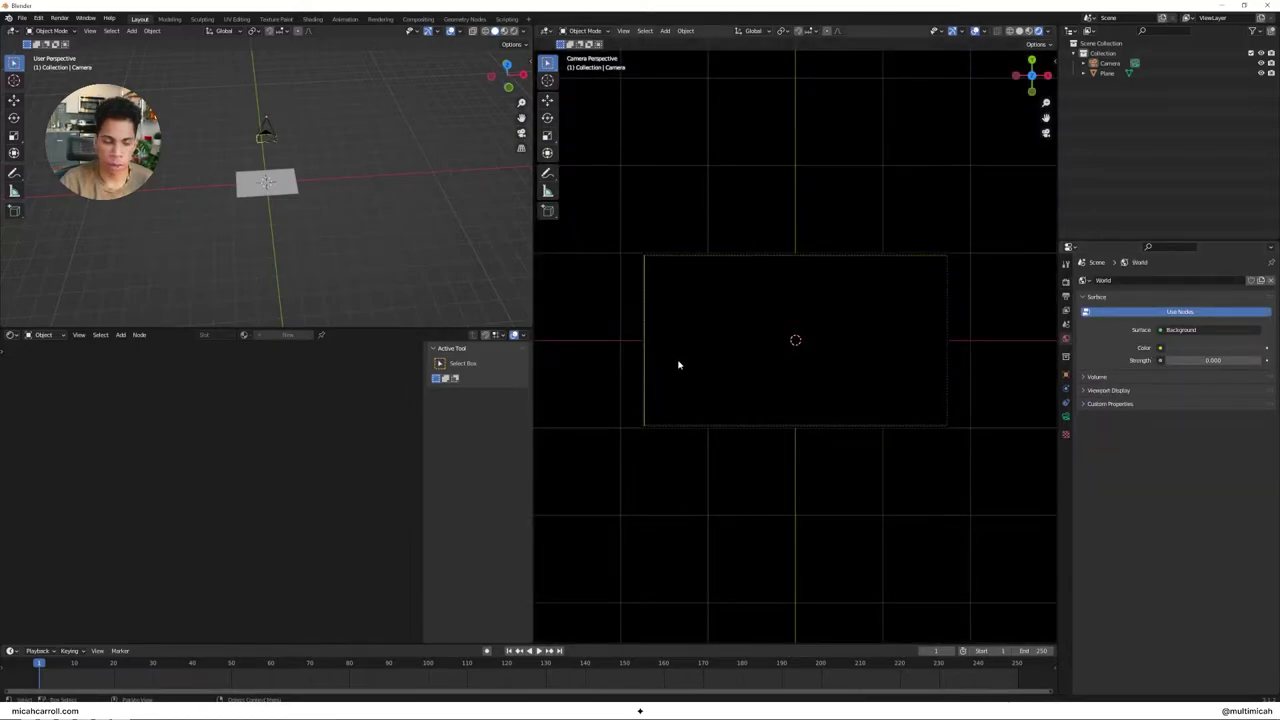
Add a point light and raise it along Z above the plane.
click(283, 187)
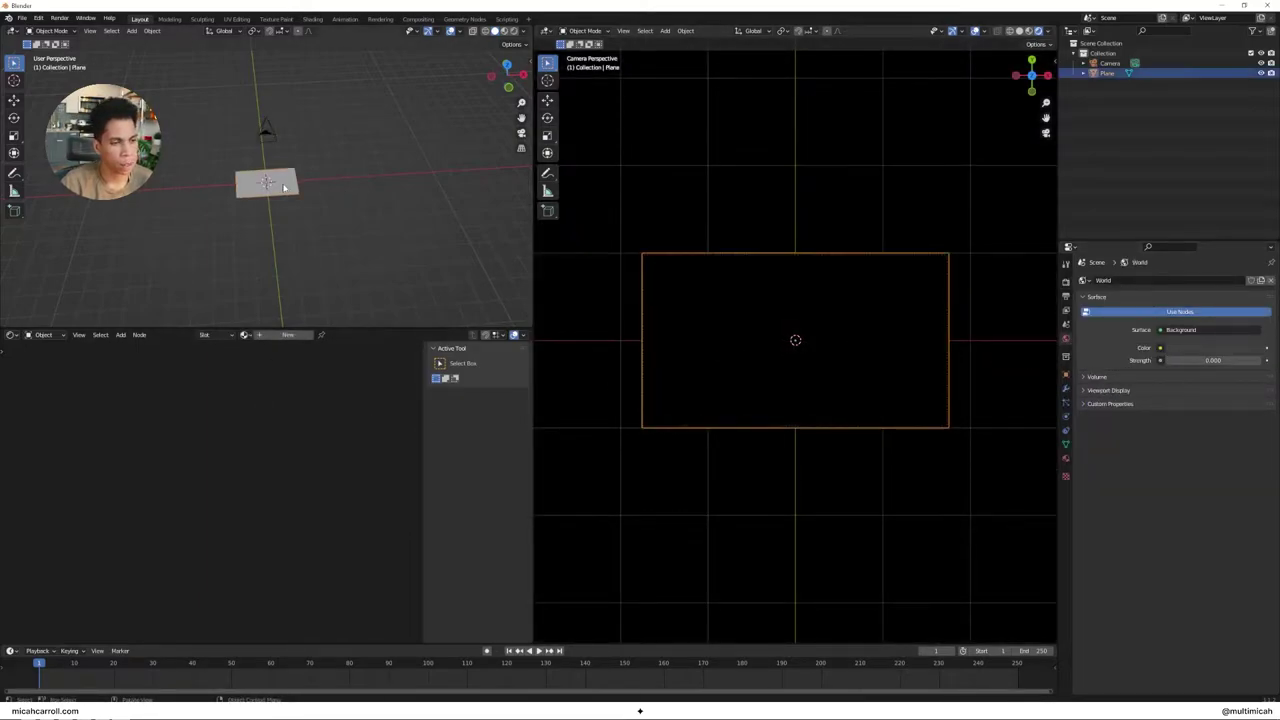
key(shift+a)
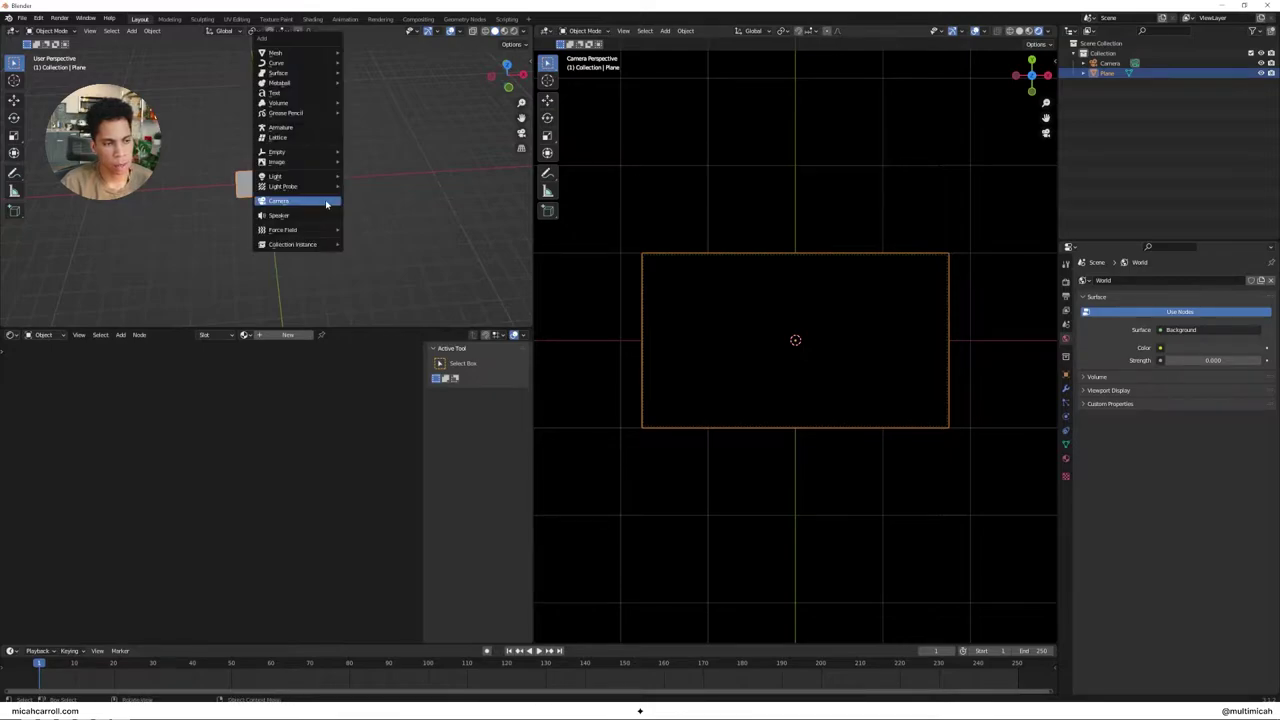
click(357, 177)
key(g)
key(z)
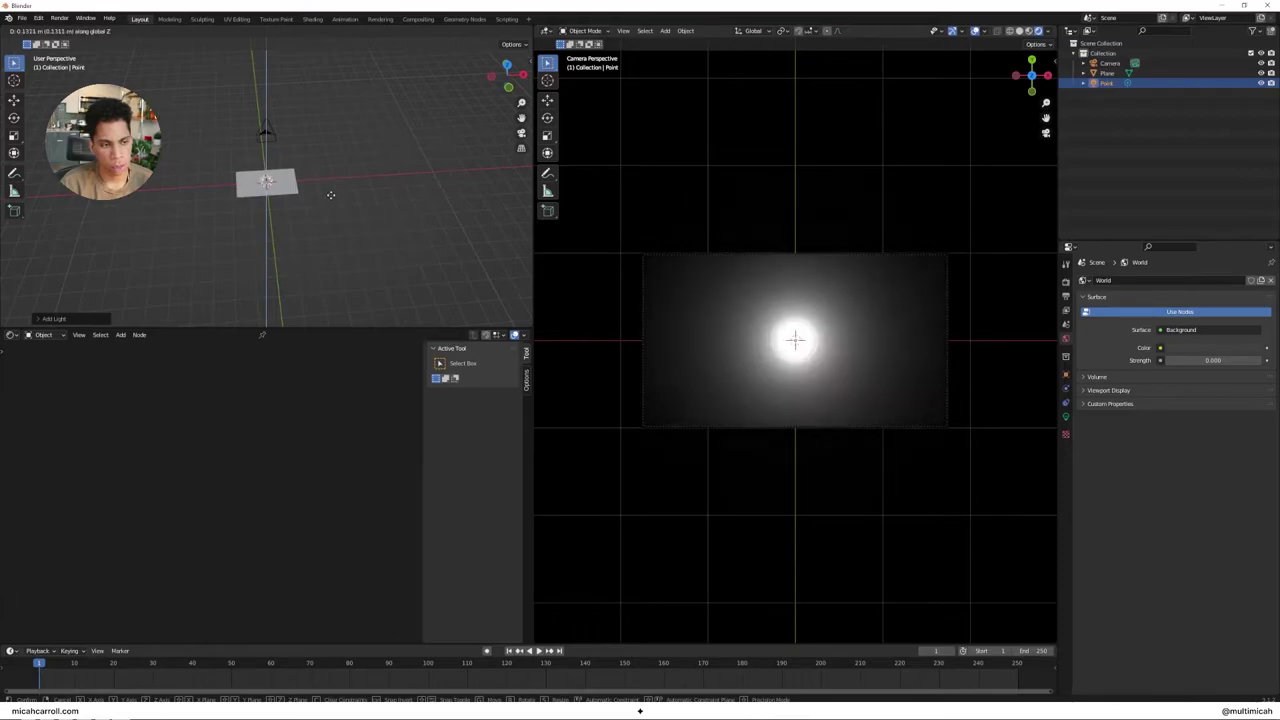
click(330, 190)
scroll(334, 197, up, 5)
middle_drag(334, 197, 212, 184)
Select the plane and create a new material for it.
key(ctrl+space)
middle_drag(563, 263, 514, 240)
key(ctrl+space)
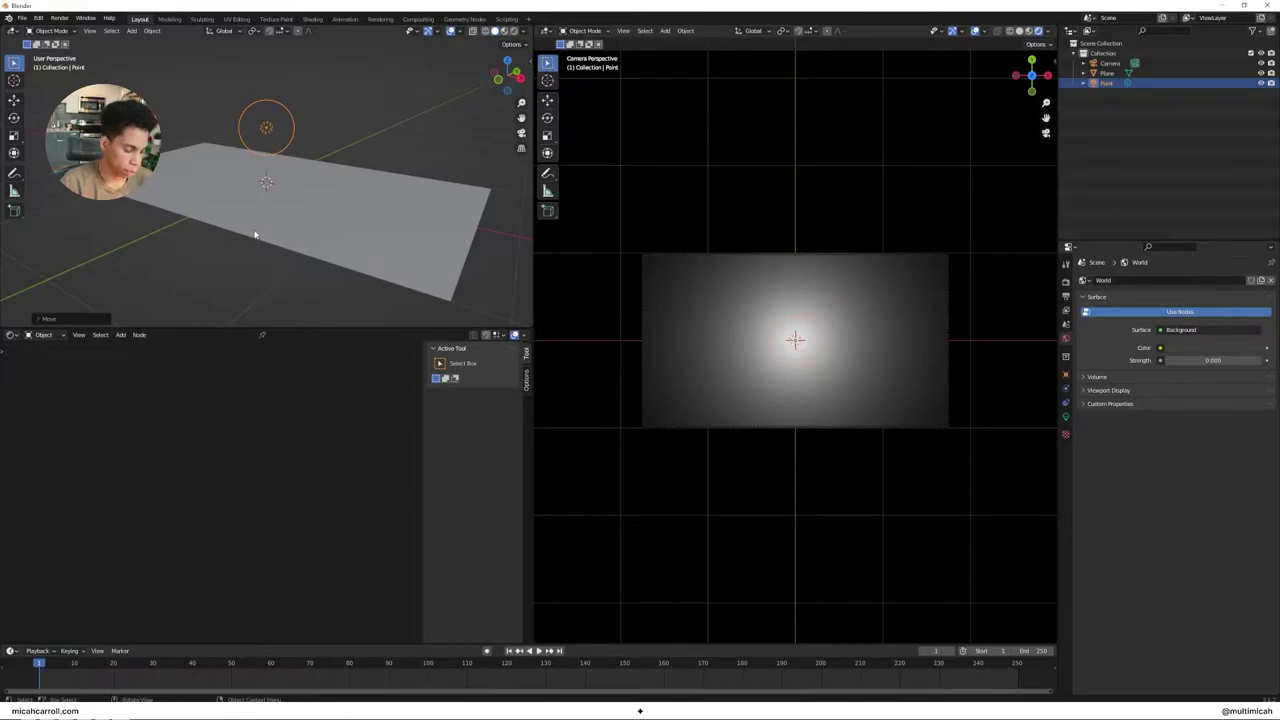
middle_drag(233, 214, 295, 214)
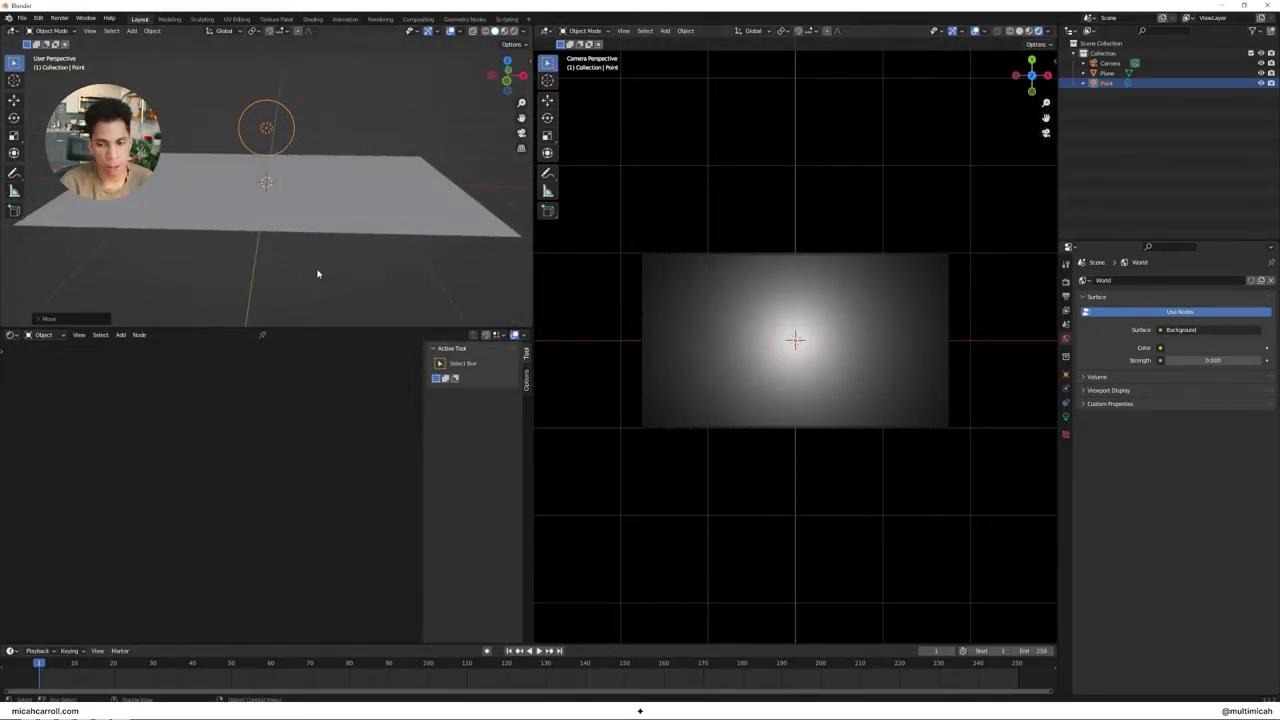
click(360, 208)
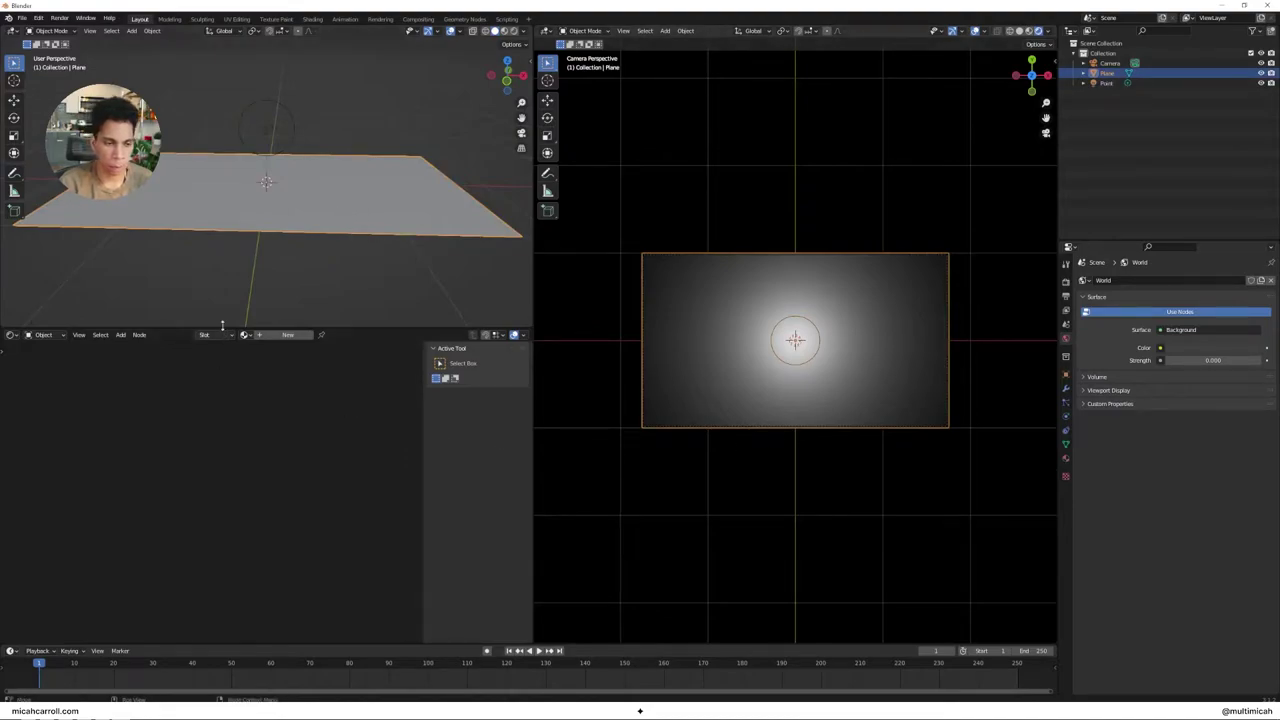
click(288, 334)
Rename the plane's material to 'plane'.
key(Home)
click(284, 334)
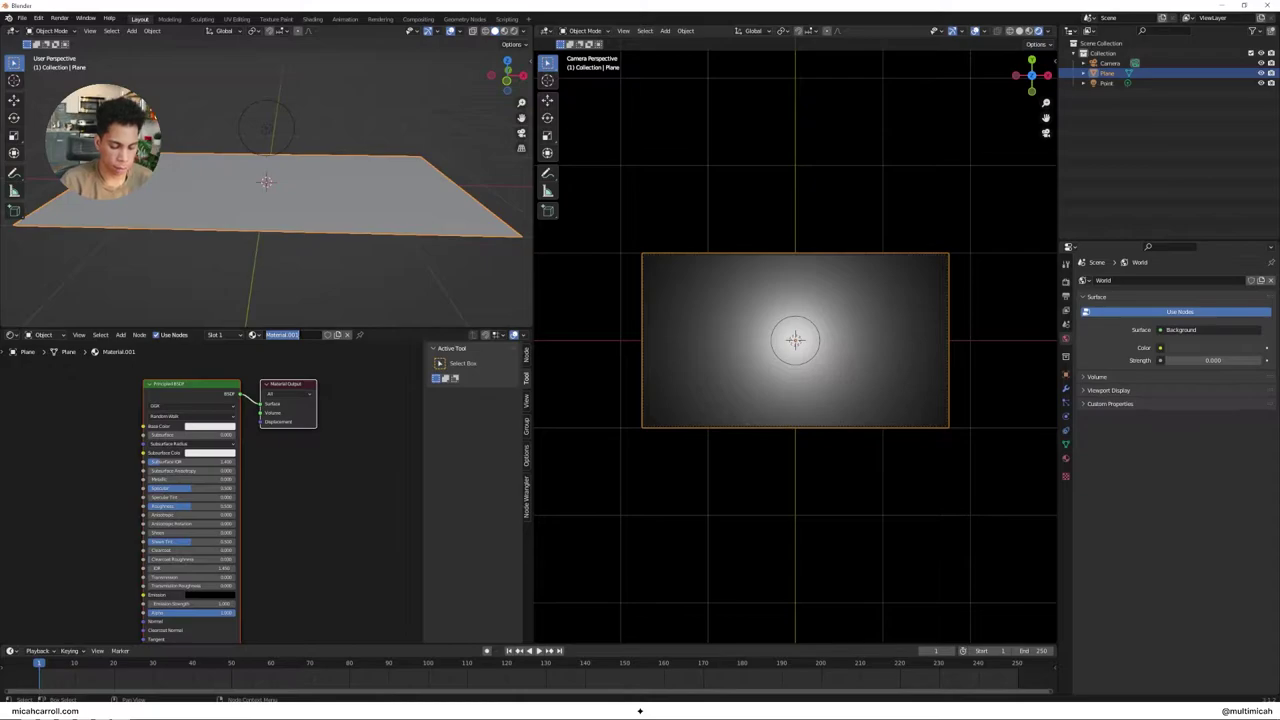
text(plane)
key(Return)
Set the Principled BSDF Roughness to 0.750 and Metallic to about 0.405.
scroll(310, 508, up, 1)
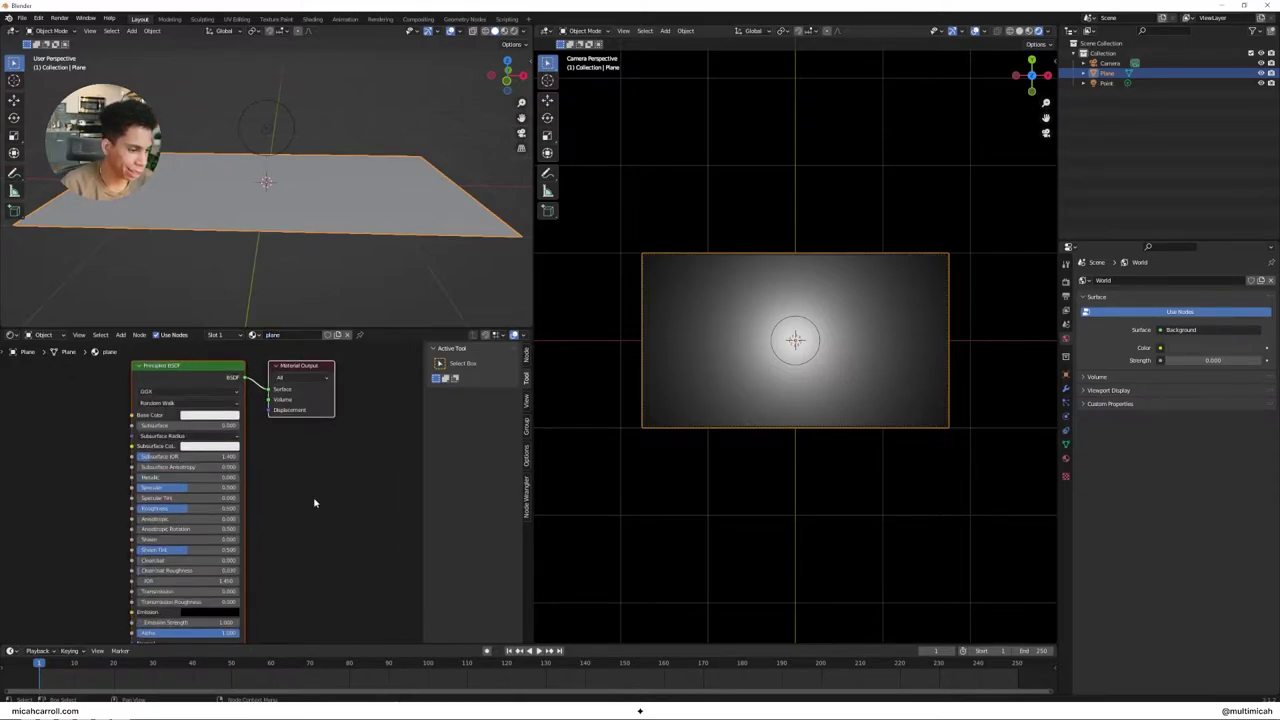
scroll(310, 508, up, 1)
drag(185, 465, 222, 496)
drag(218, 466, 247, 466)
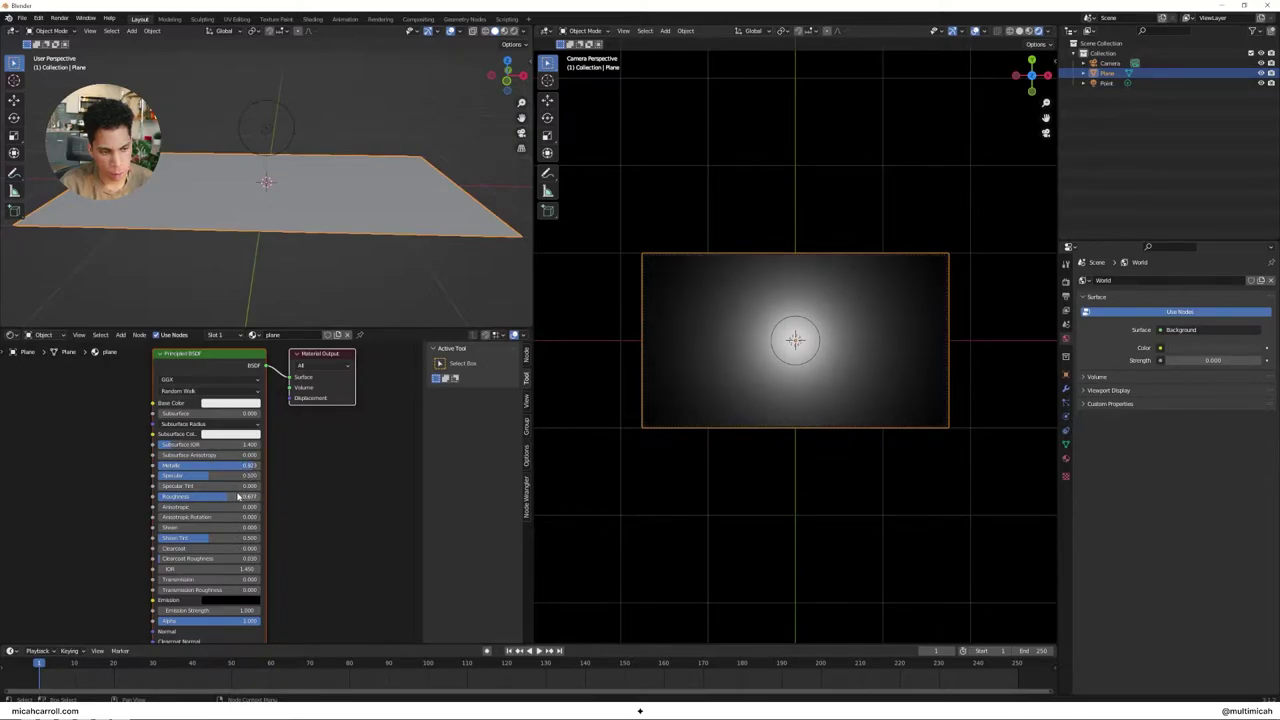
drag(237, 496, 207, 465)
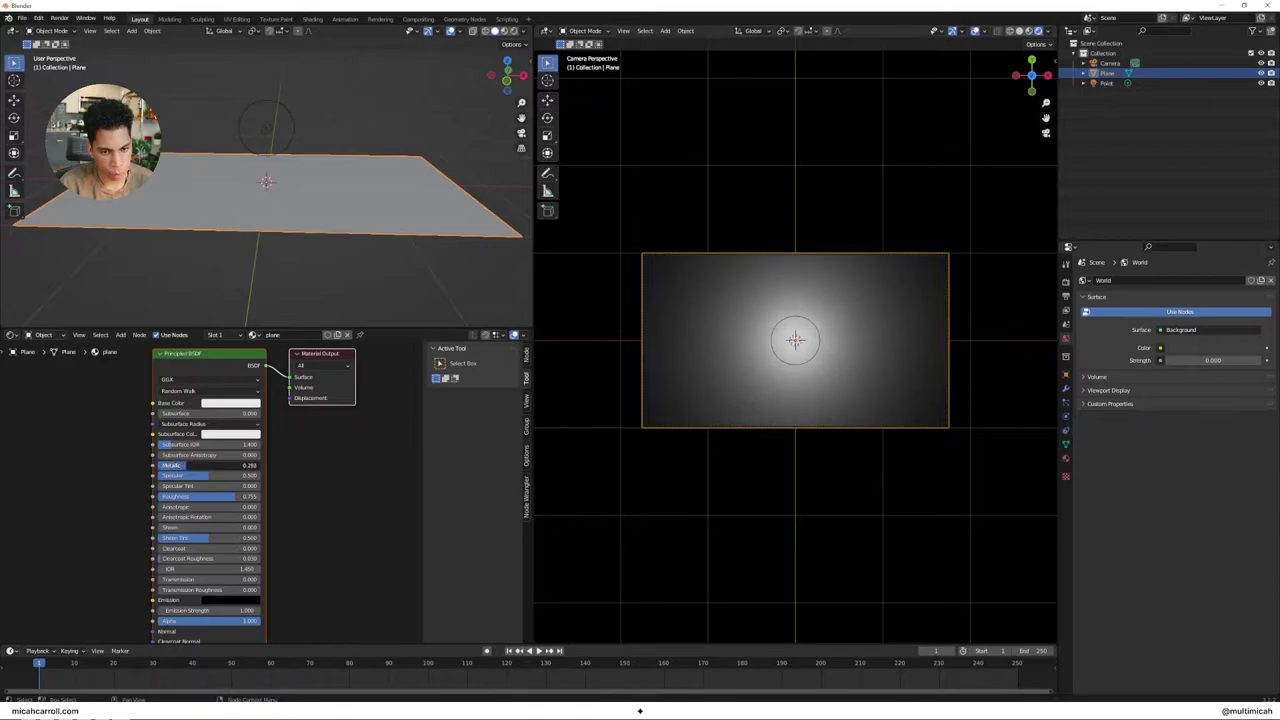
drag(187, 465, 229, 496)
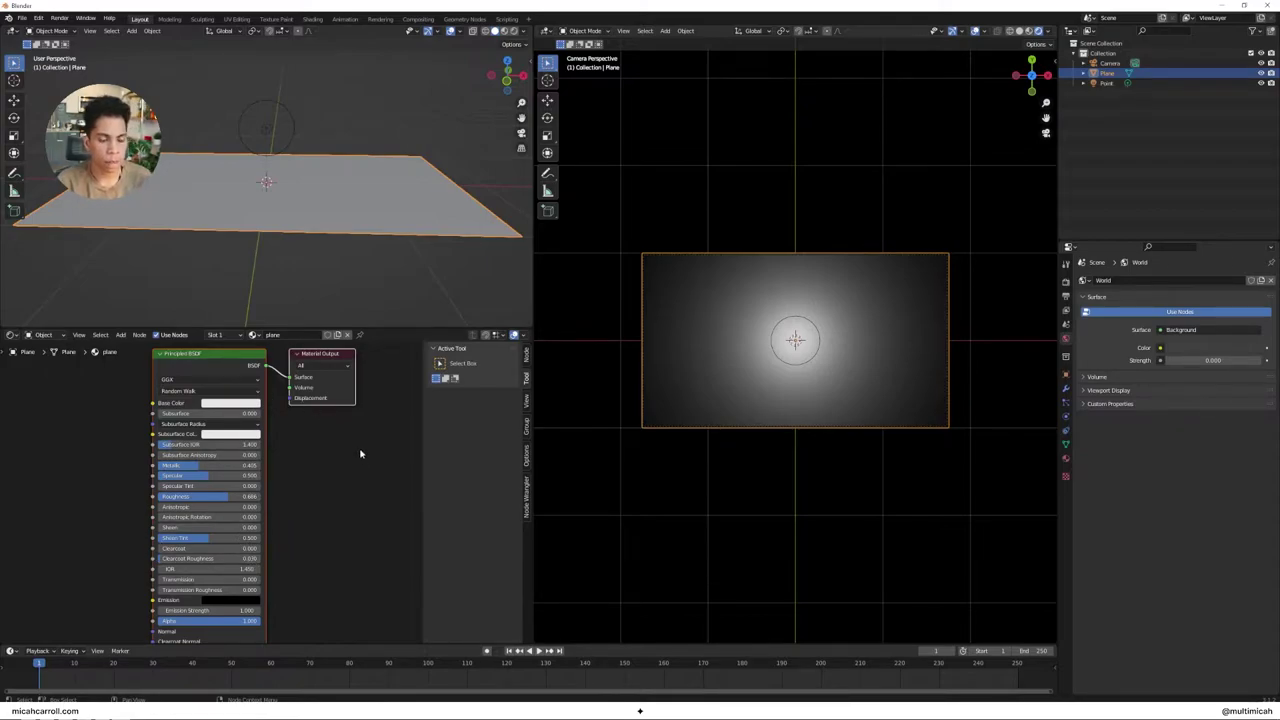
Select the point light and view the plane from a higher angle.
click(361, 270)
click(268, 128)
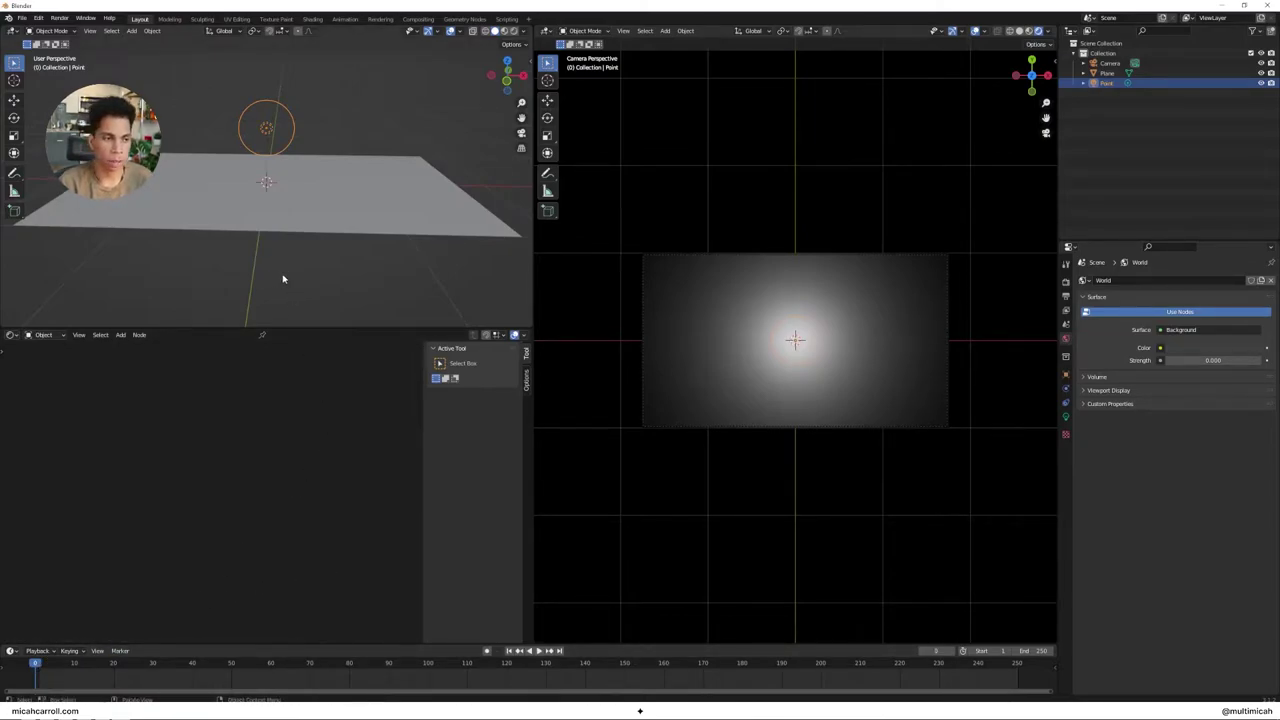
middle_drag(315, 258, 314, 297)
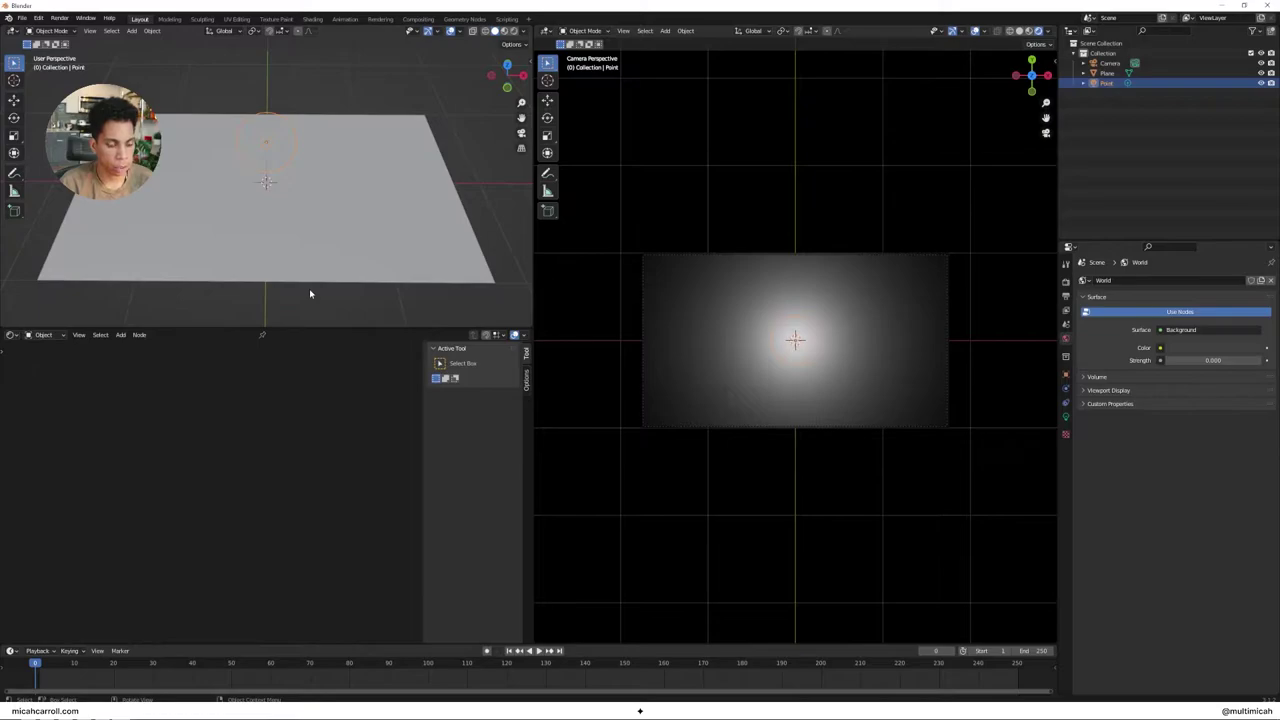
mouse_move(50, 719)
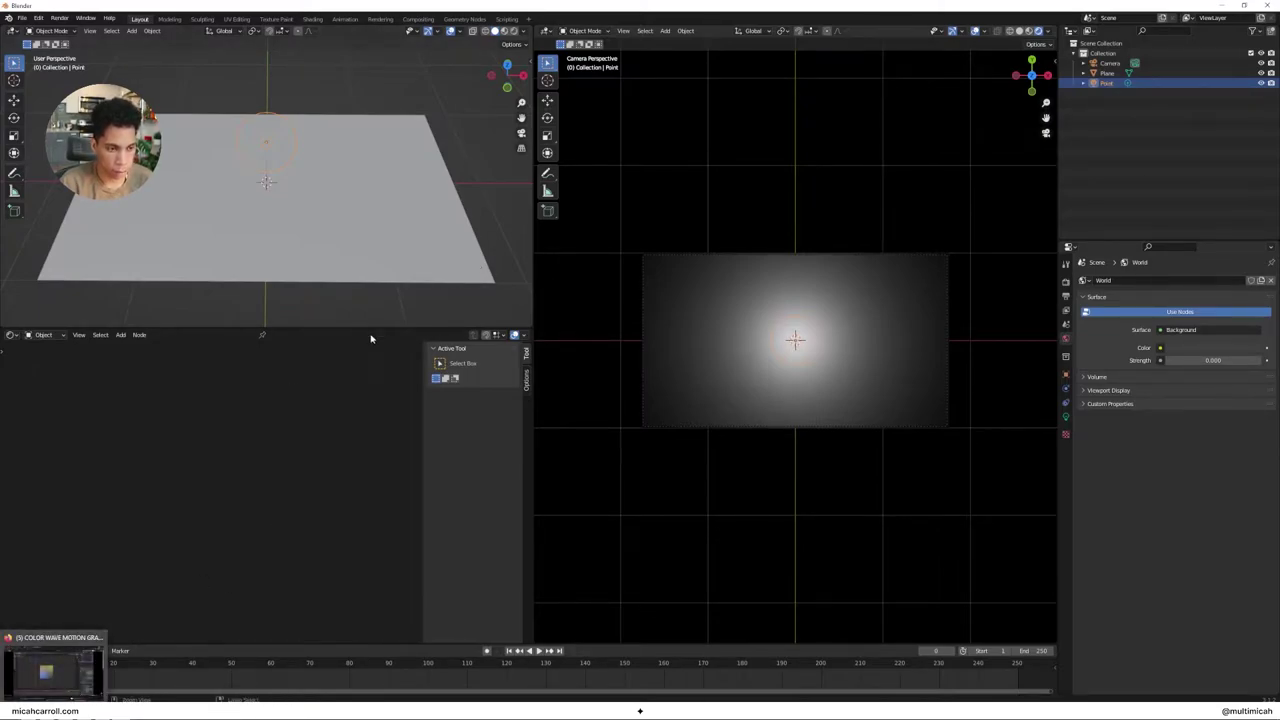
Launch Firefox, search for 'colors' and open Coolors' trending palettes.
key(super)
text(firefox)
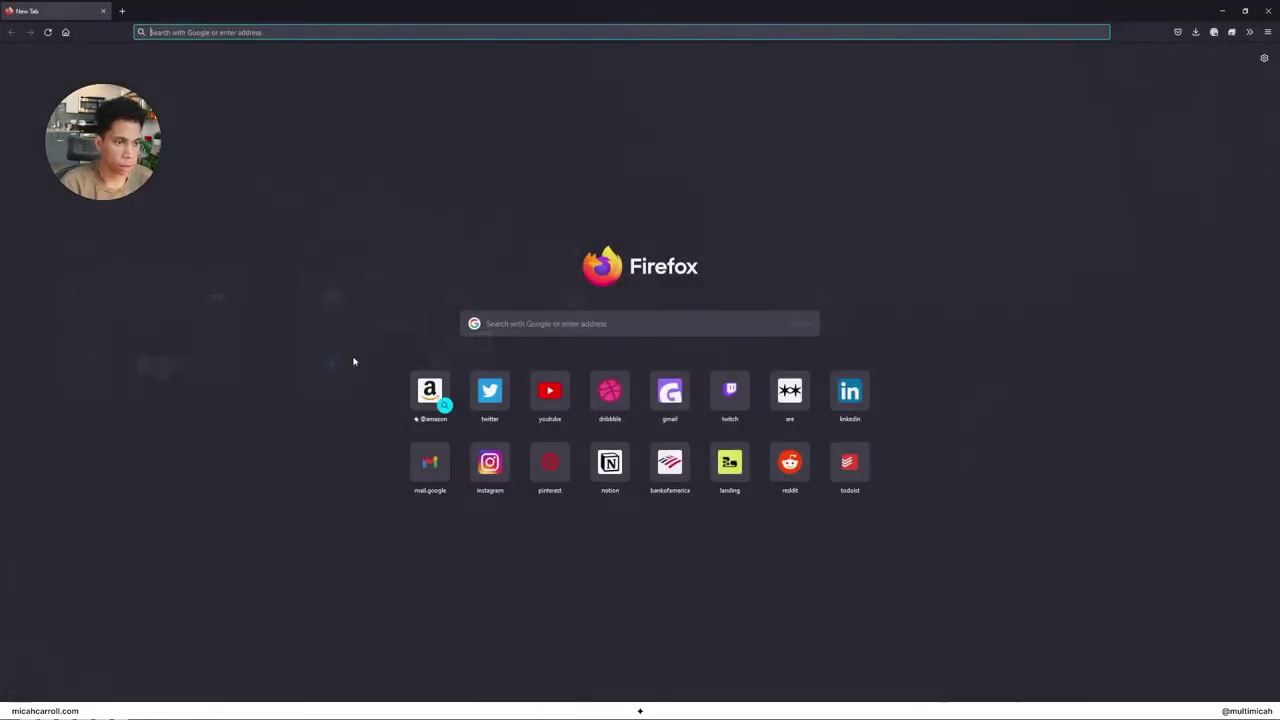
click(350, 32)
text(colors)
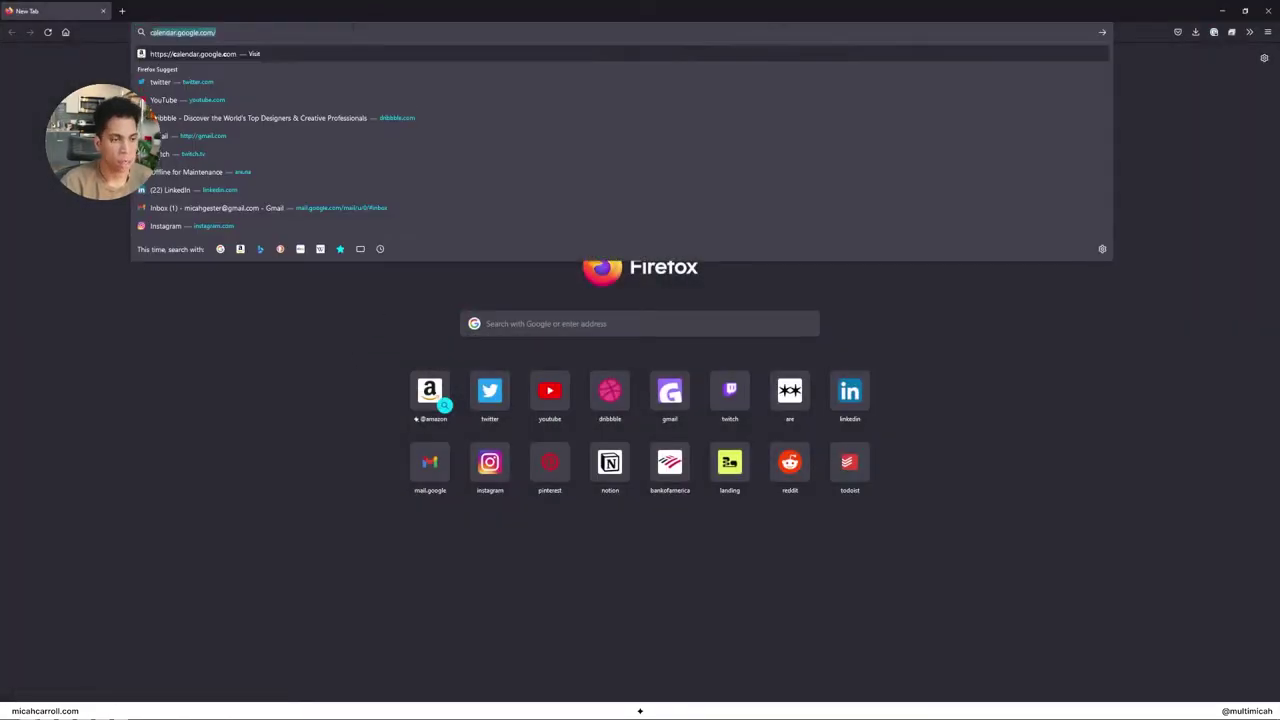
key(Return)
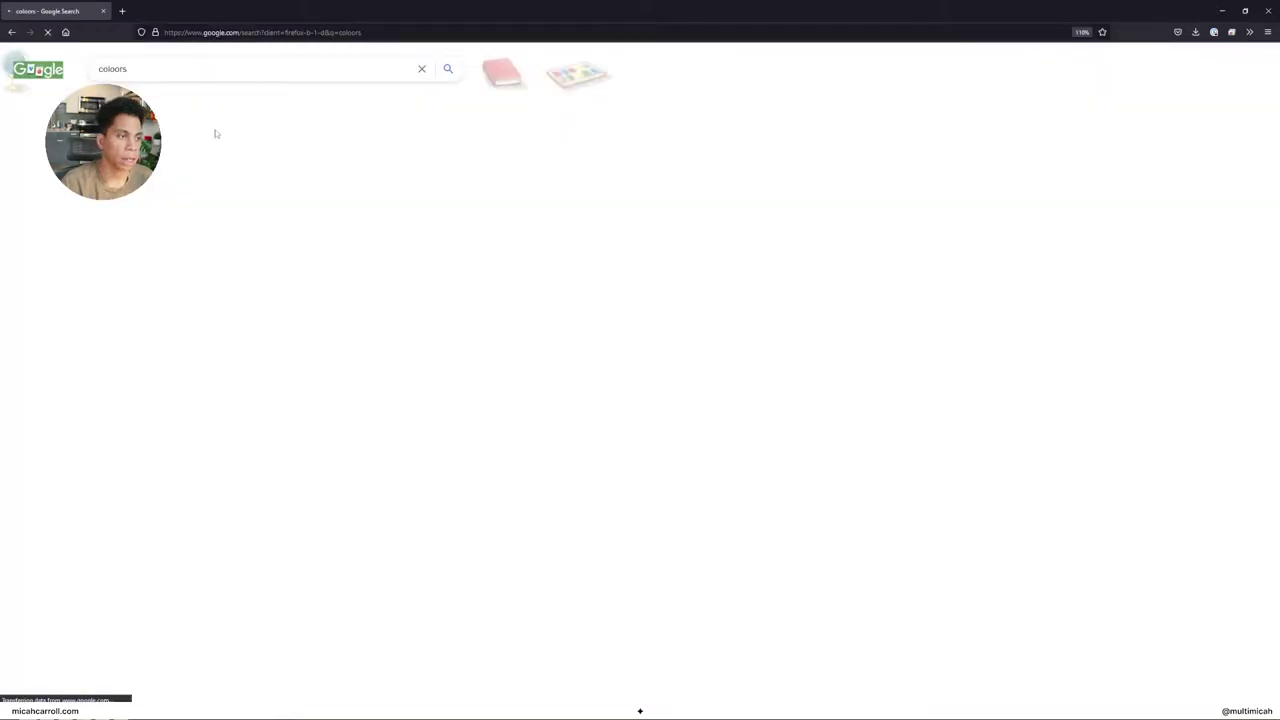
click(186, 209)
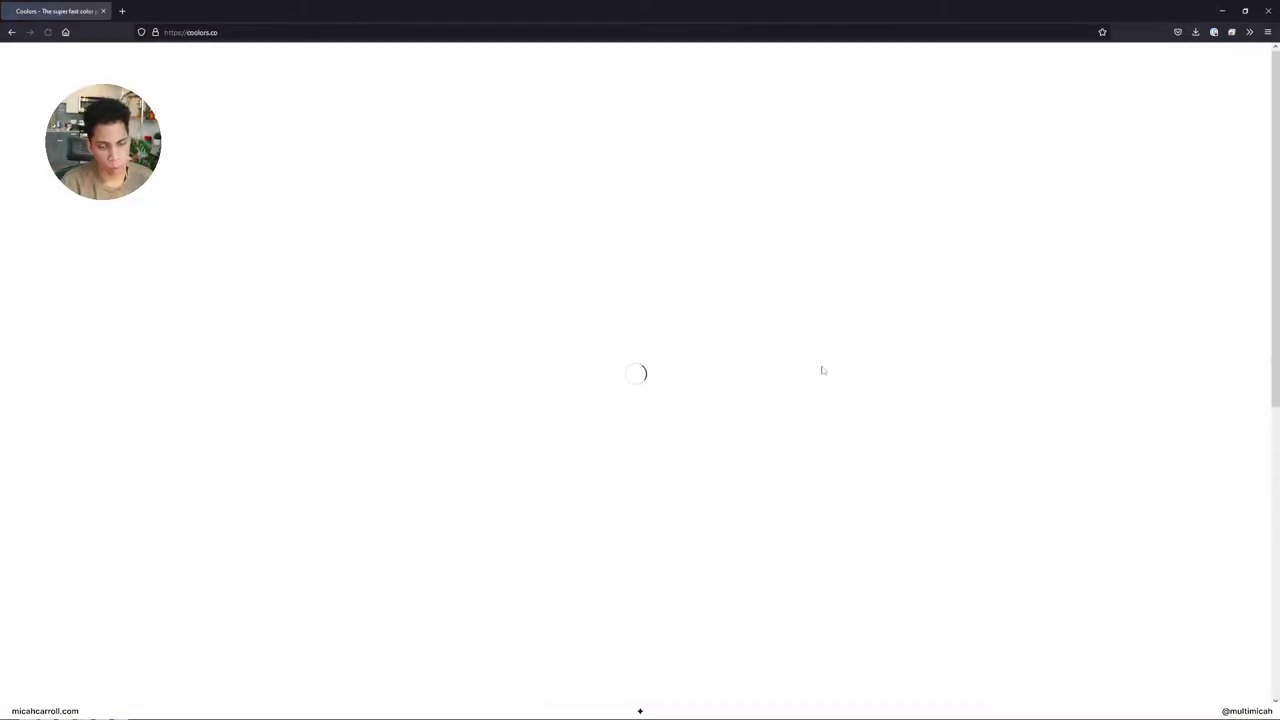
click(432, 357)
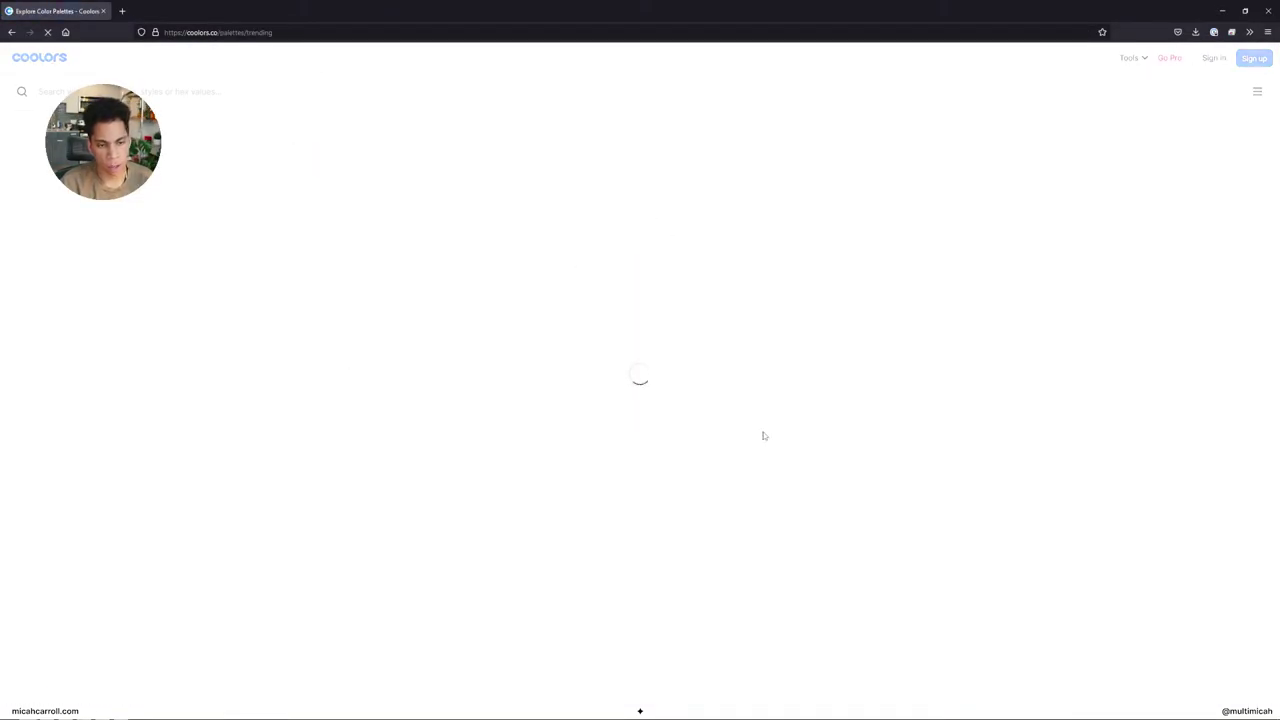
Copy the bright pink colour from a trending palette, after first trying B7E4C7.
scroll(912, 458, down, 3)
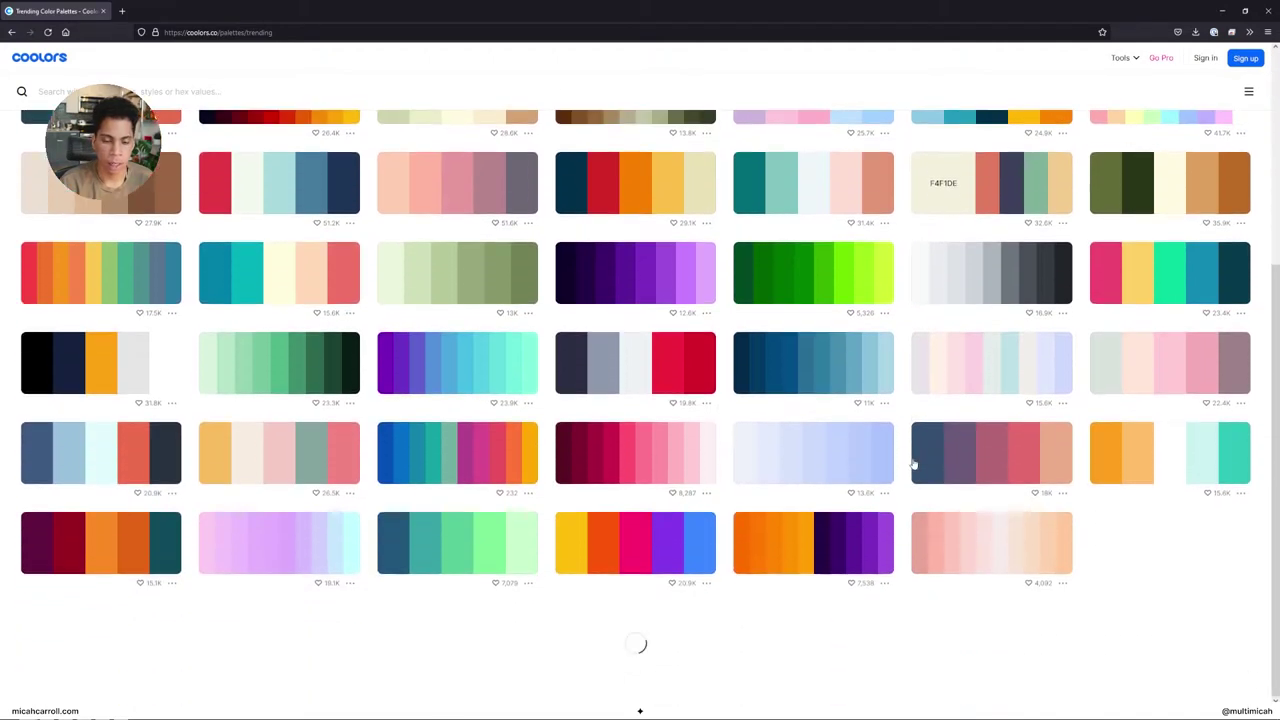
click(677, 373)
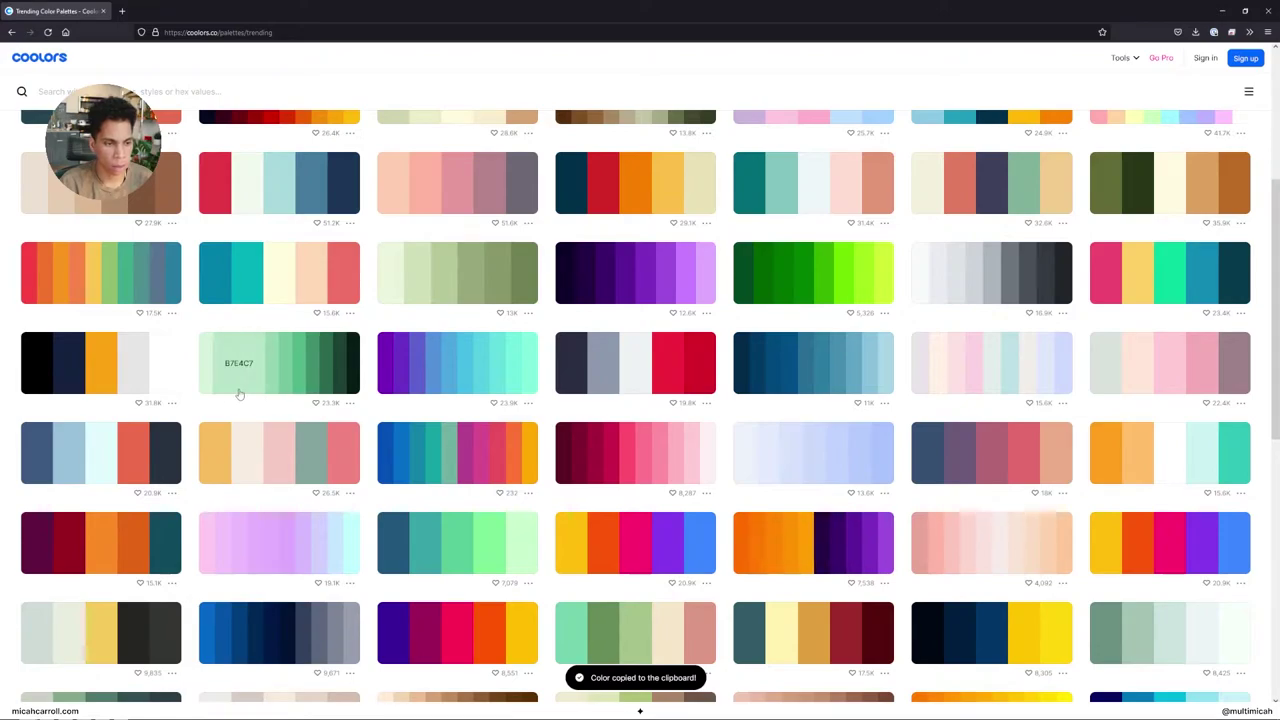
scroll(528, 441, up, 3)
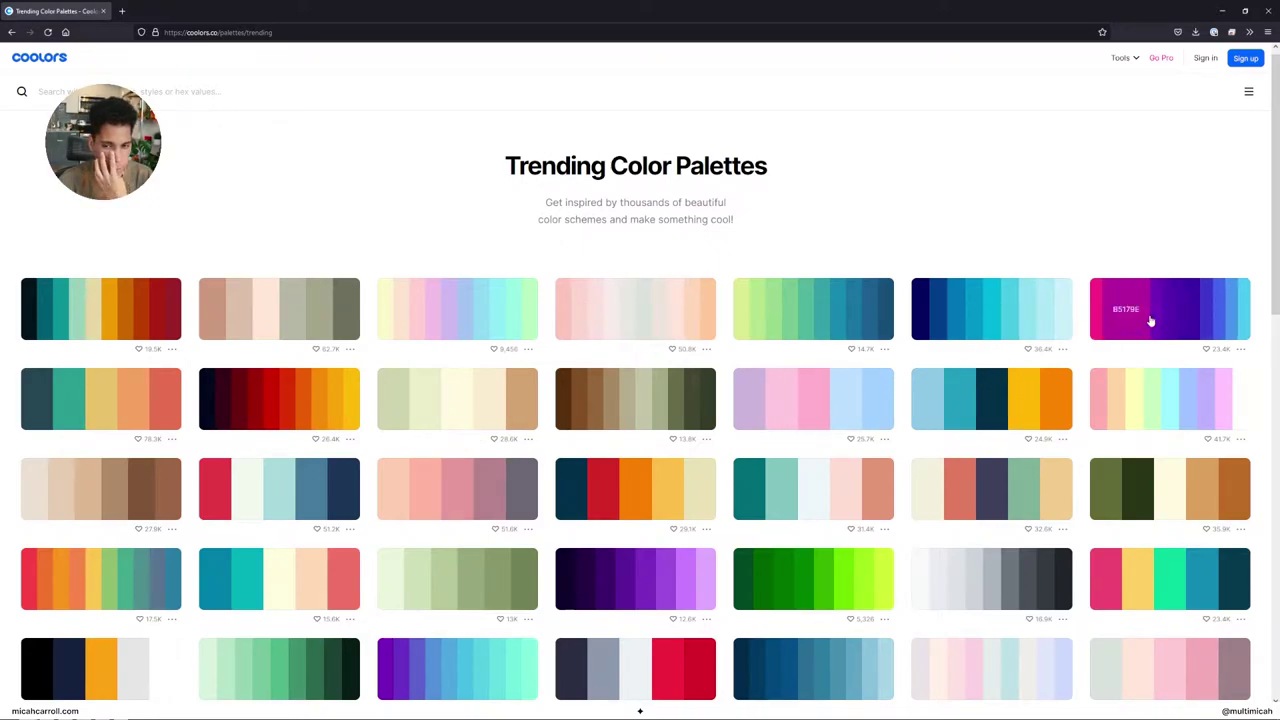
click(1108, 314)
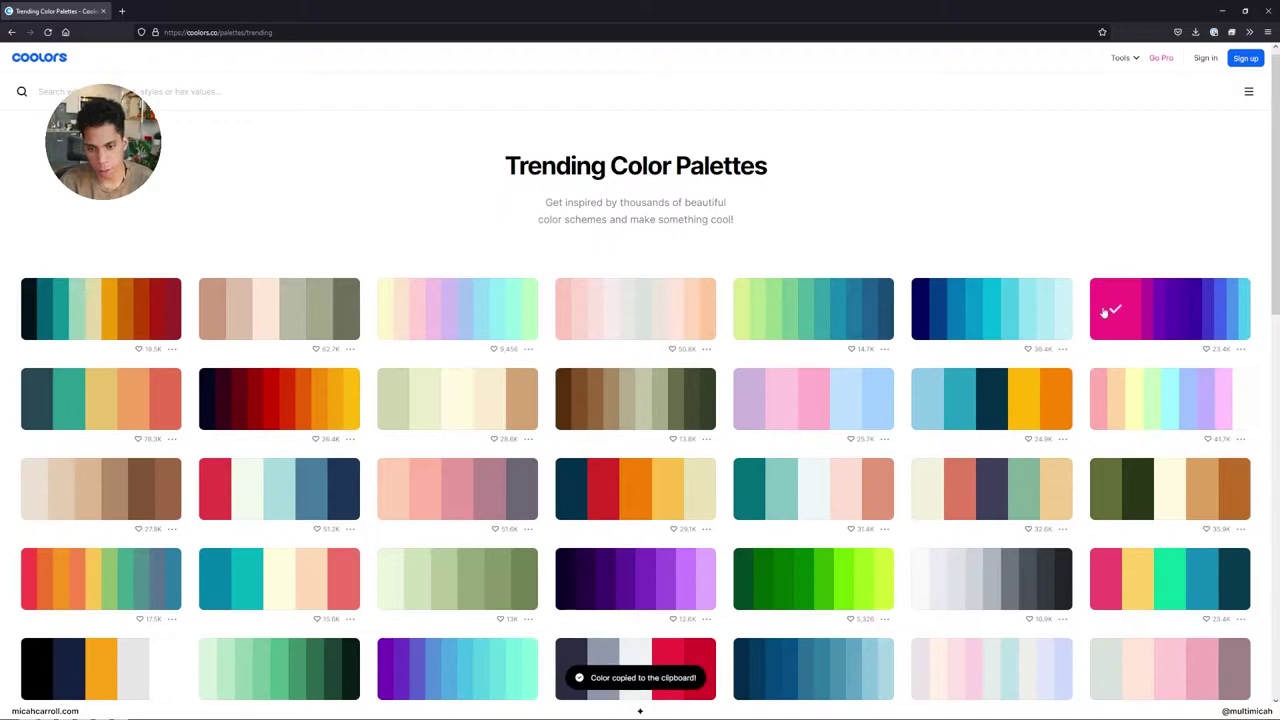
scroll(786, 409, down, 10)
scroll(743, 404, down, 3)
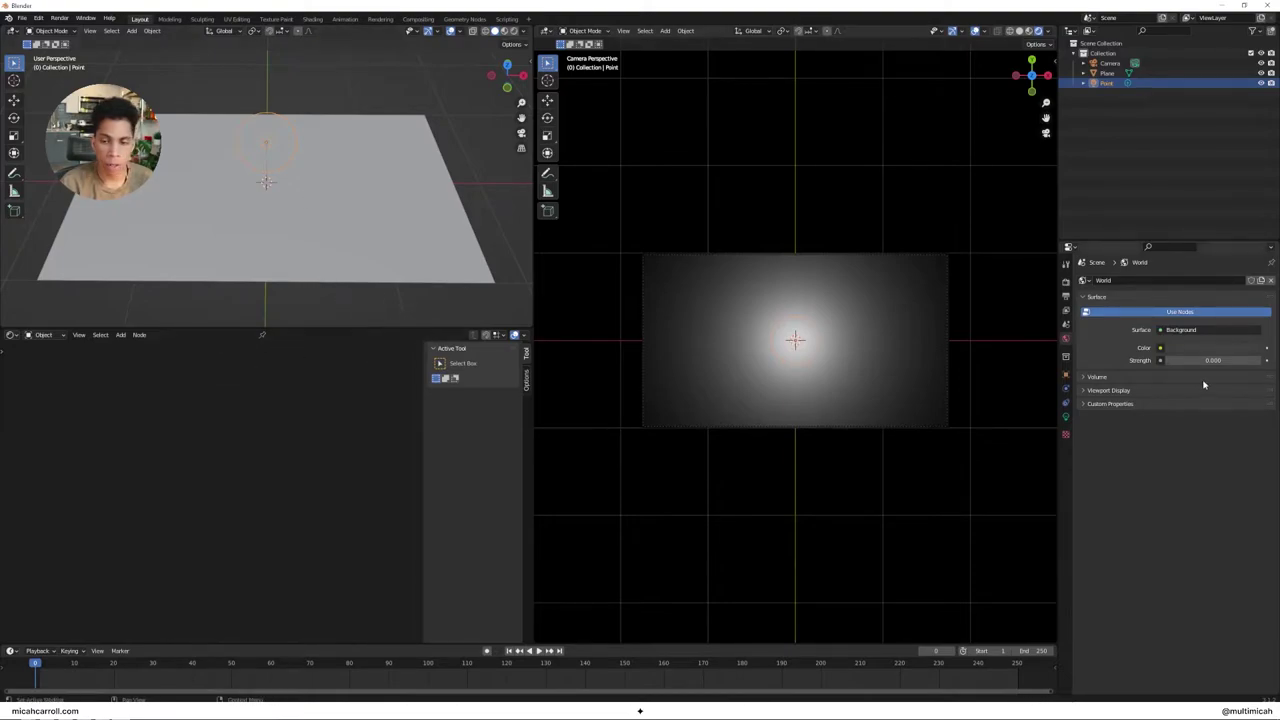
Paste the copied hex into the point light's colour and brighten it to 66FFAB.
click(1066, 417)
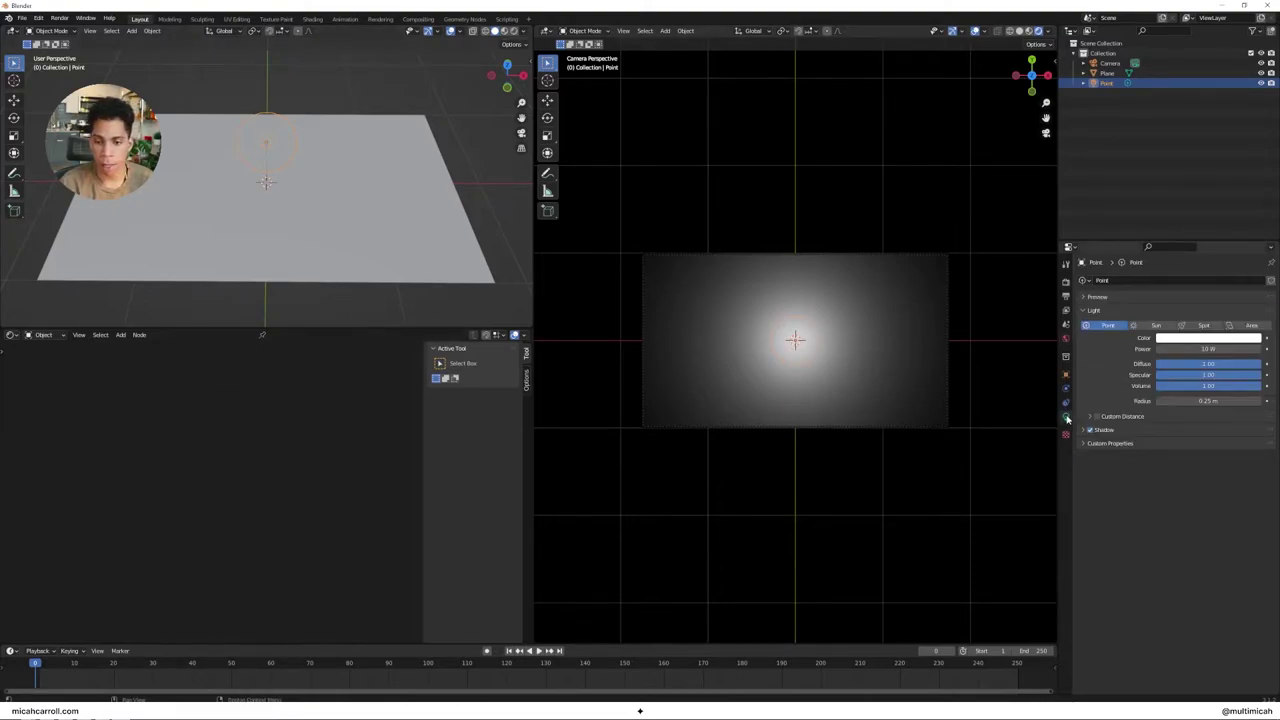
click(1228, 340)
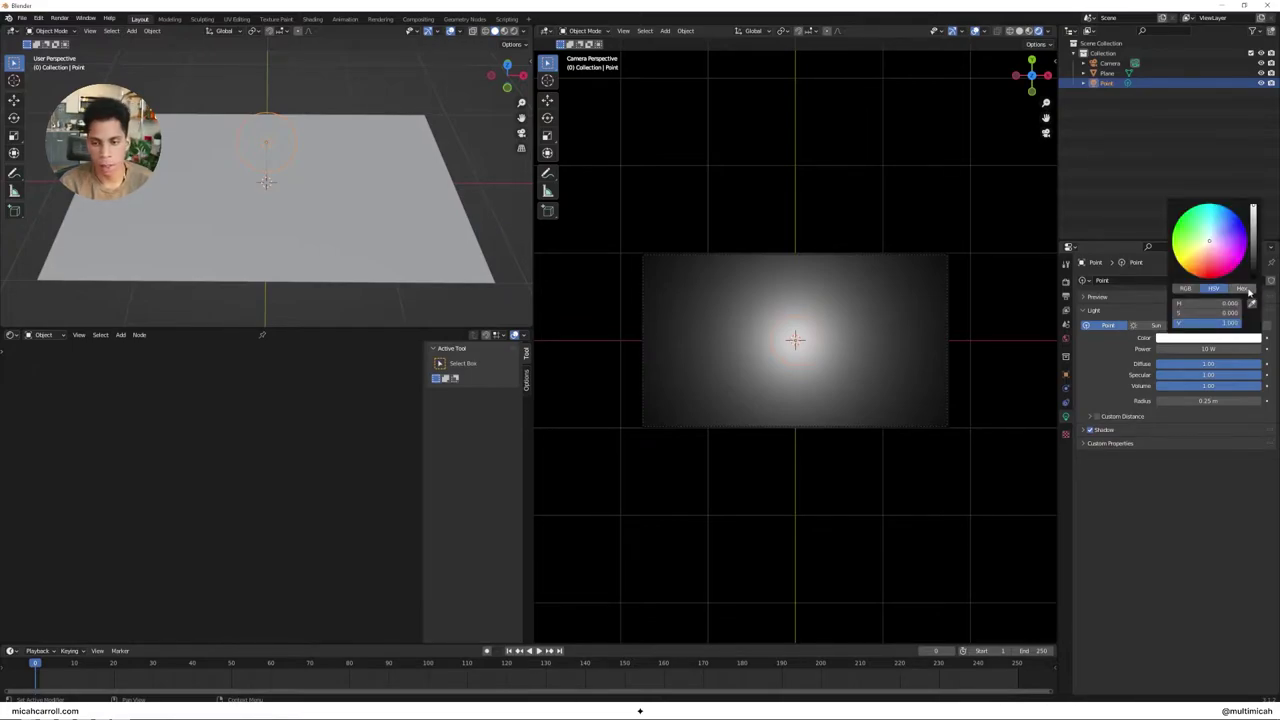
click(1243, 288)
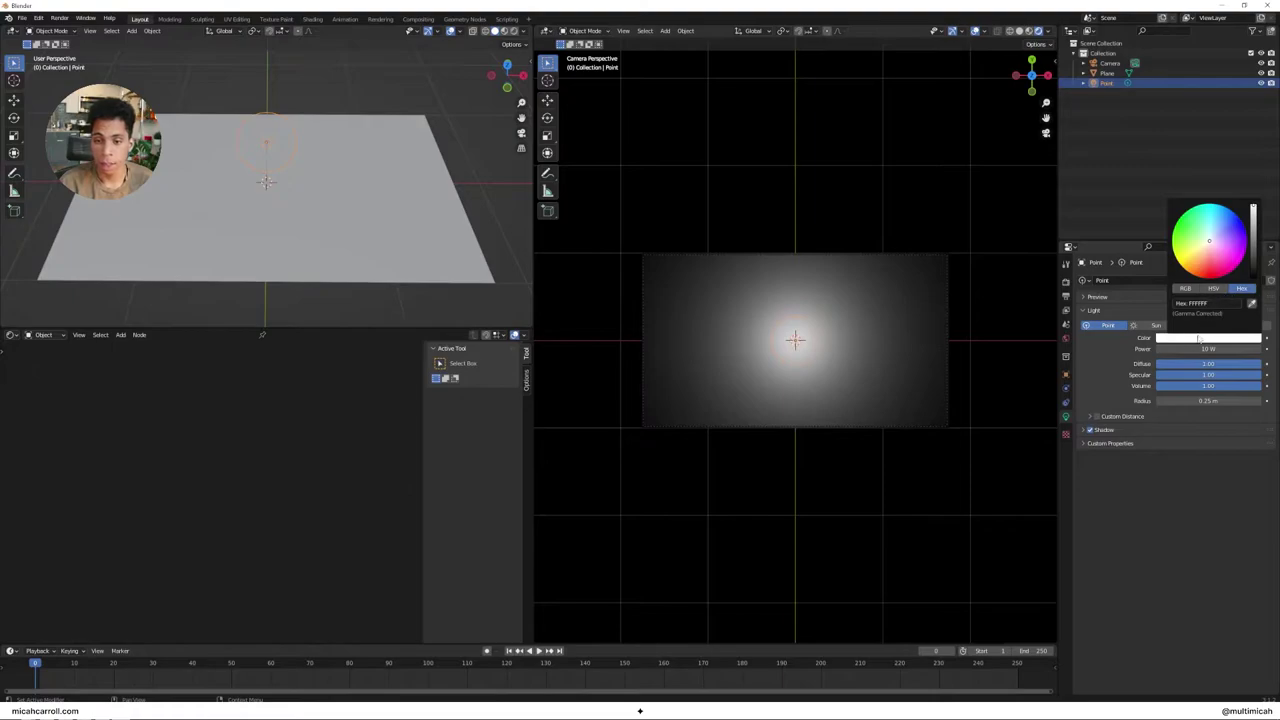
click(1203, 343)
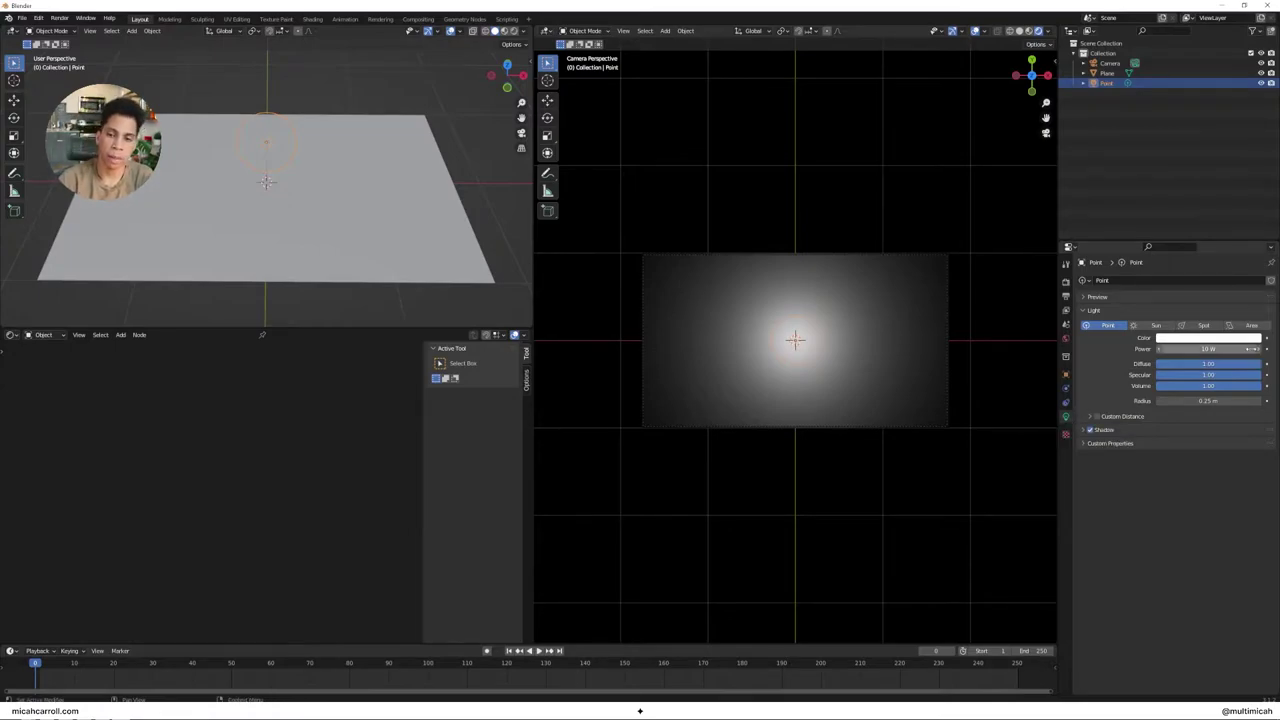
click(1244, 341)
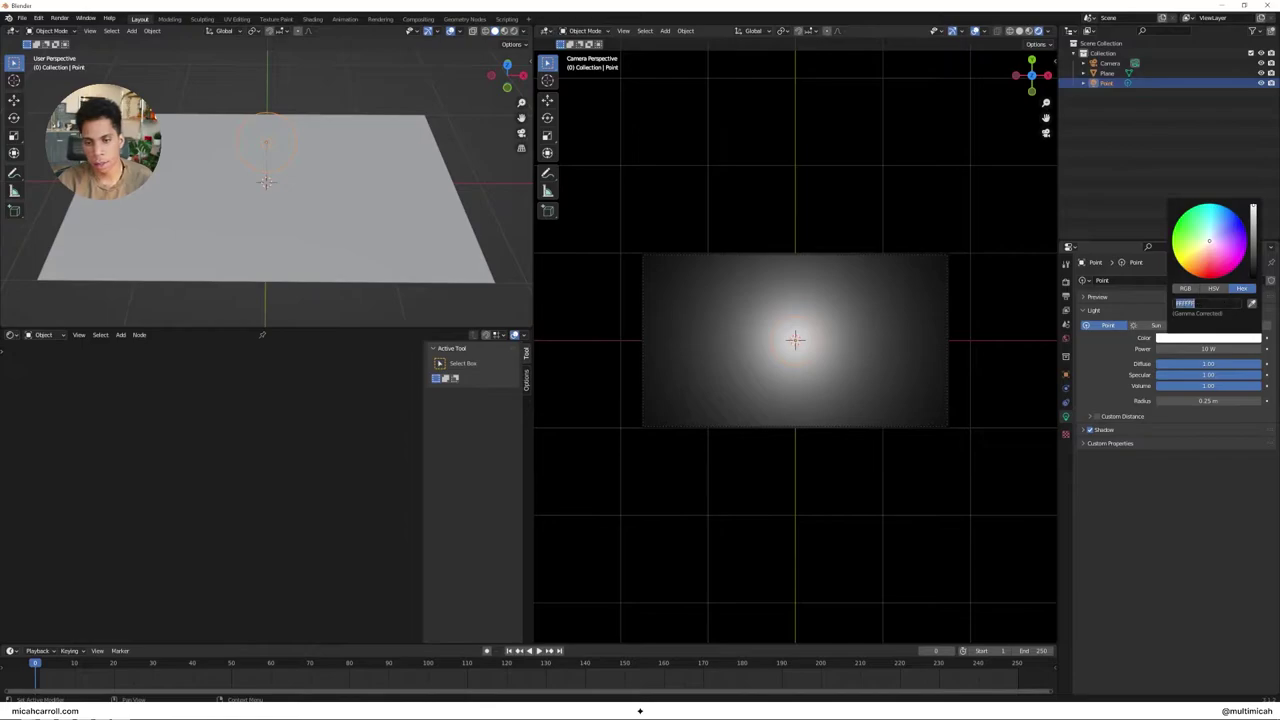
key(ctrl+v)
key(Return)
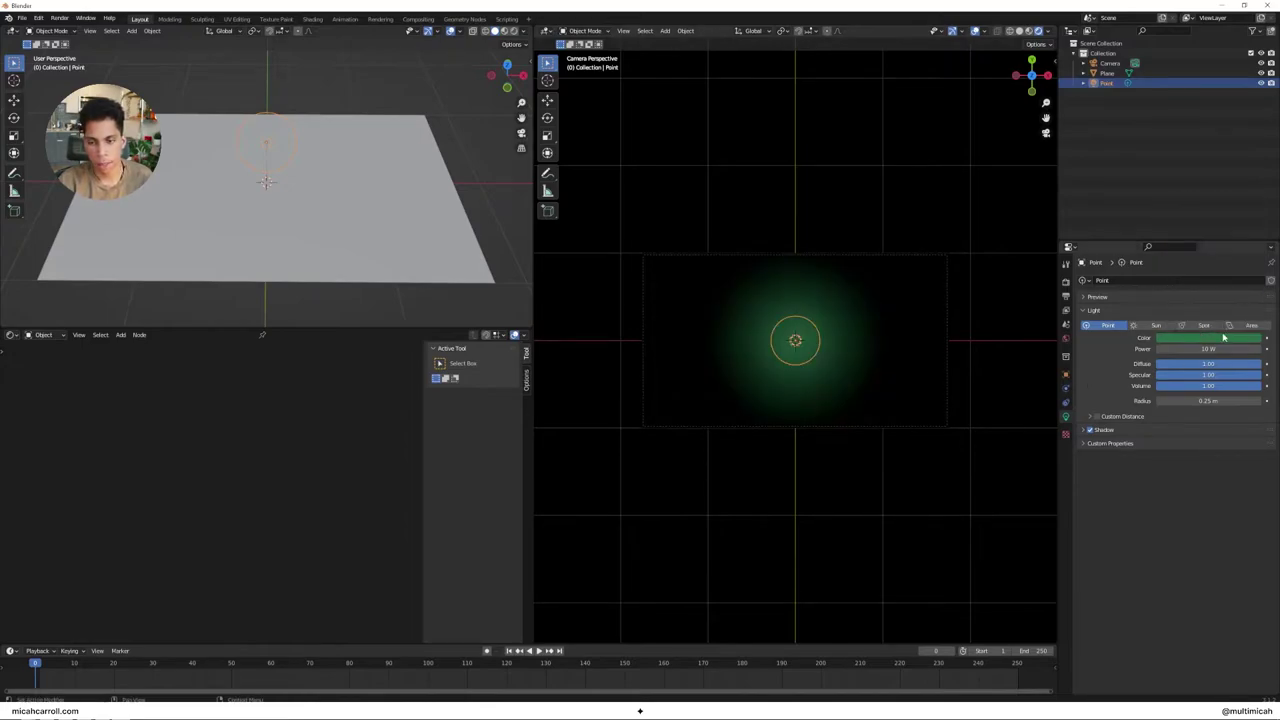
click(1224, 338)
drag(1254, 240, 1253, 211)
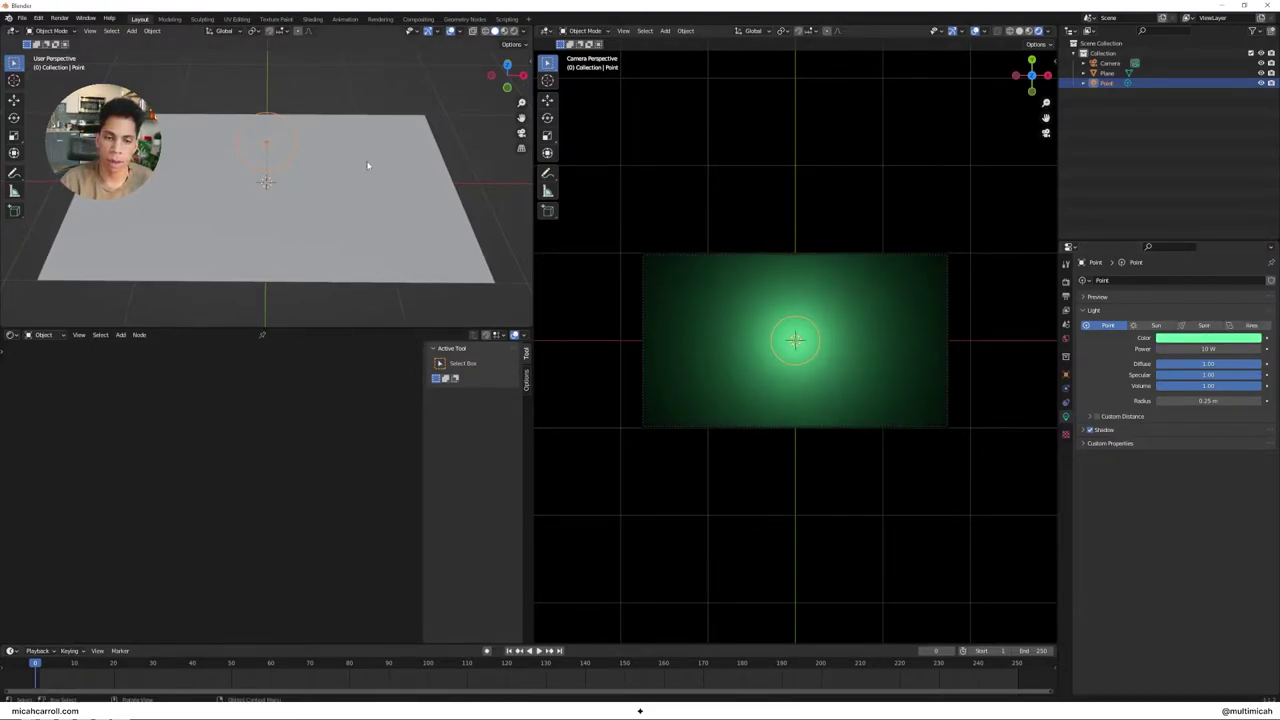
Make a row of three lights along X: left, centre and right of the plane.
key(g)
key(x)
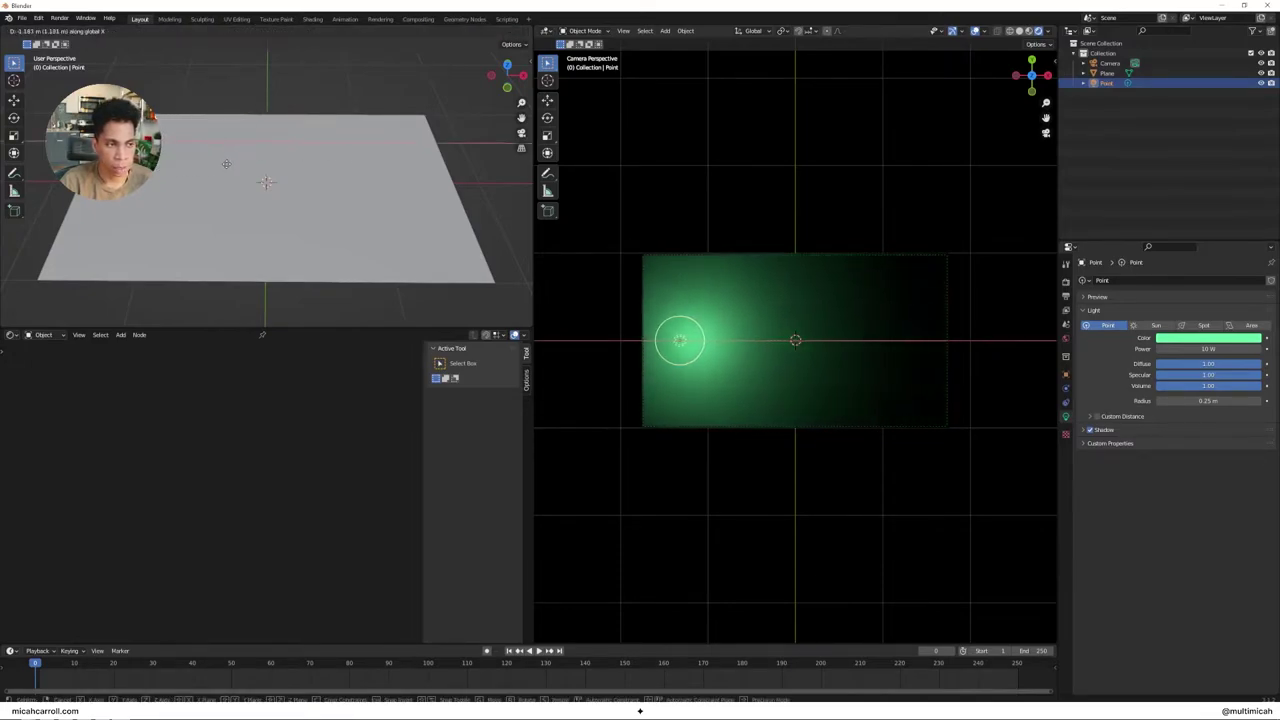
click(232, 164)
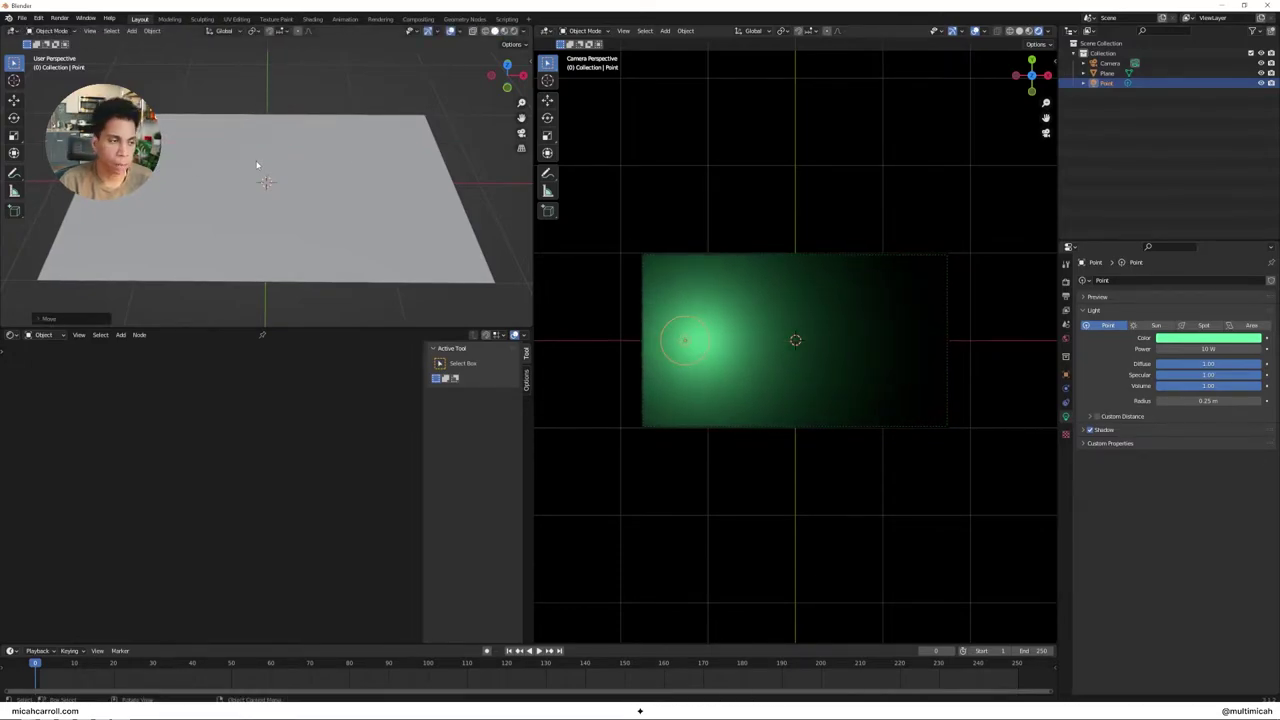
key(shift+d)
key(x)
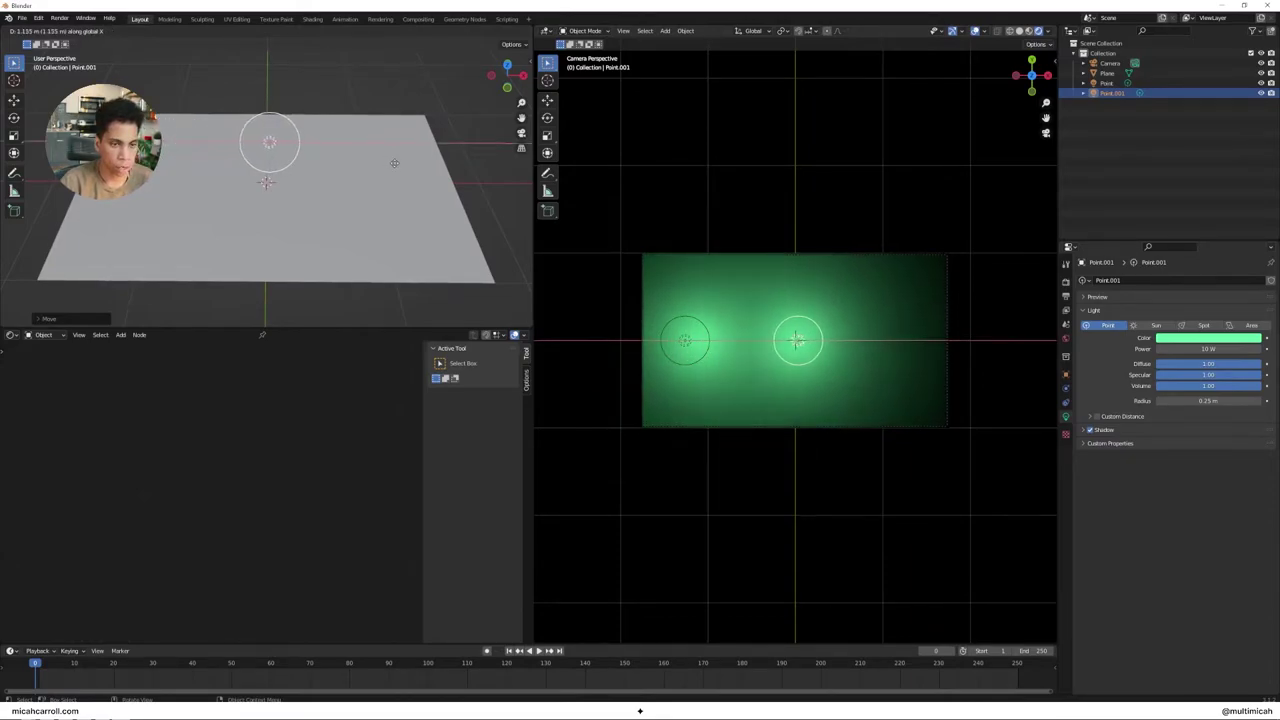
click(393, 163)
key(shift+d)
key(x)
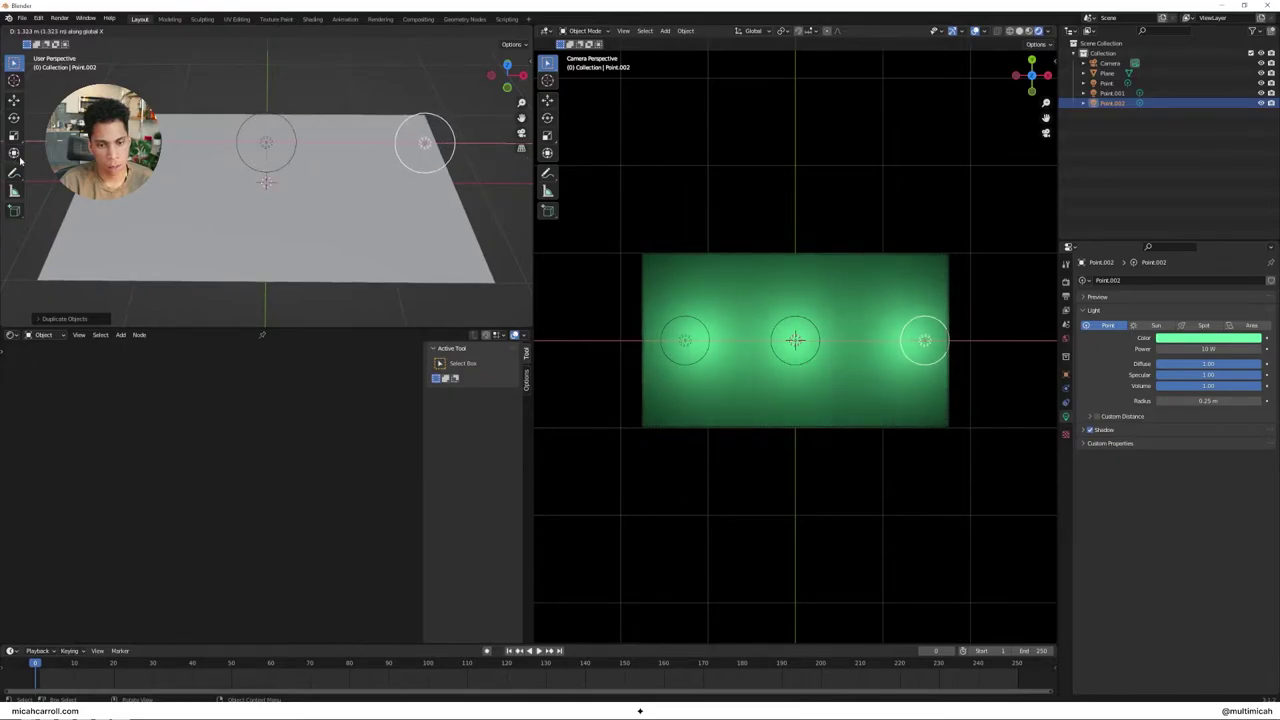
click(549, 163)
Duplicate the row of three lights along Y to the plane's top and bottom edges.
click(266, 142)
shift+click(172, 147)
shift+click(430, 145)
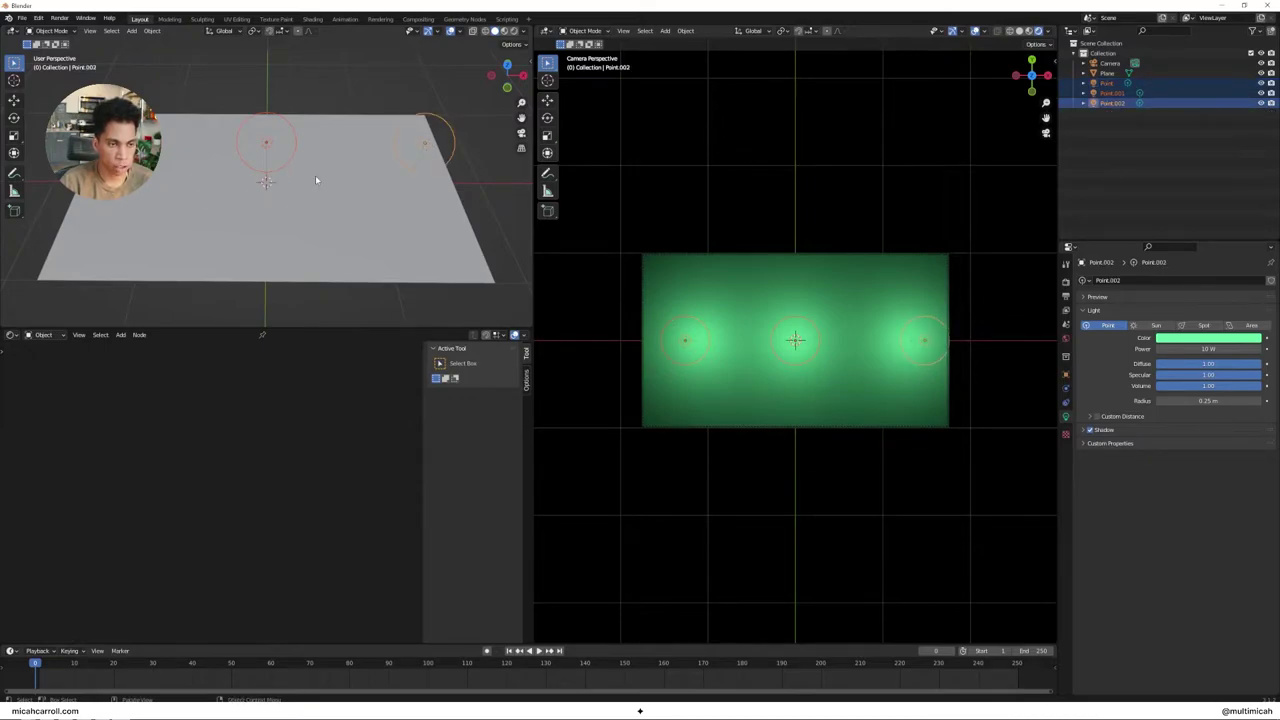
key(shift+d)
key(y)
click(318, 123)
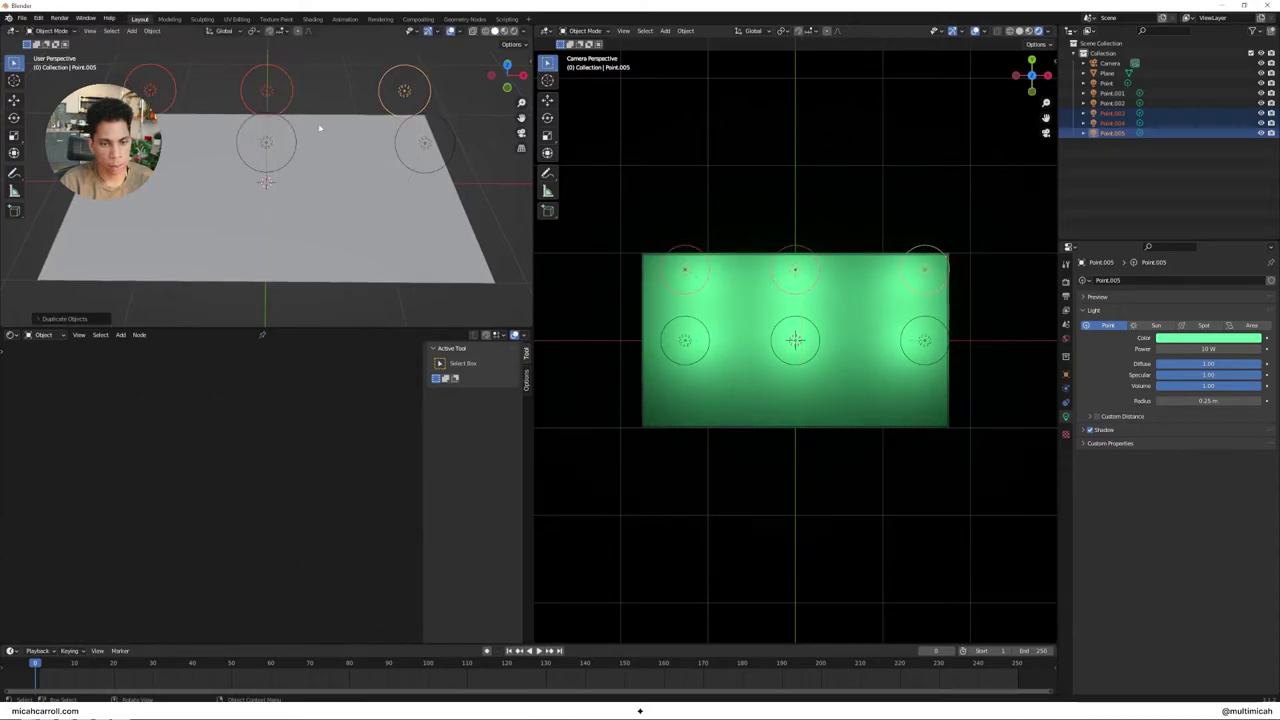
key(shift+d)
key(y)
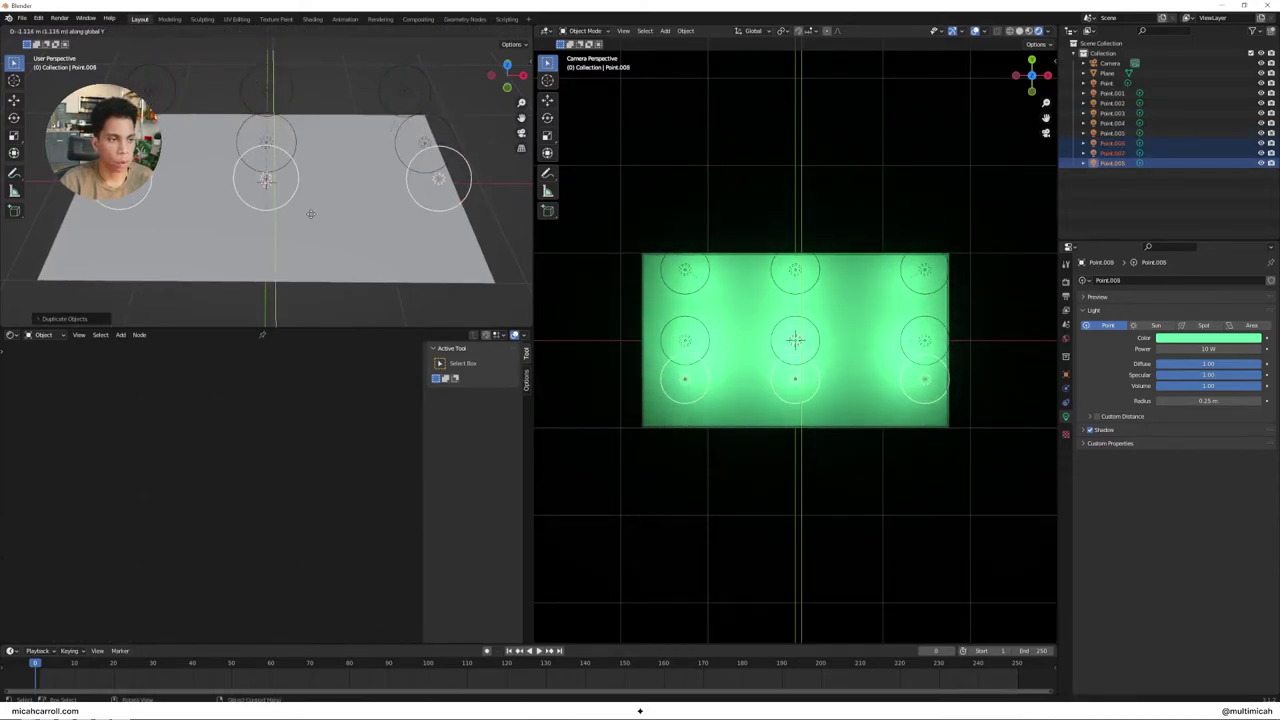
click(310, 258)
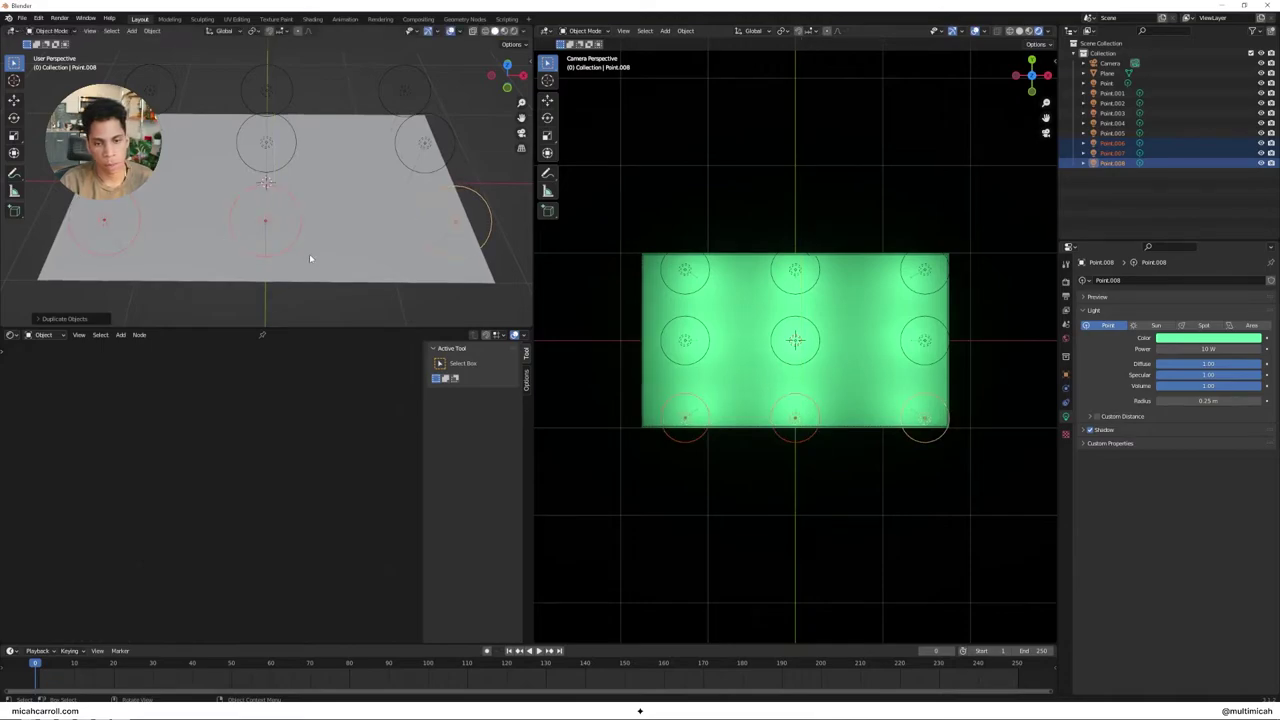
Toggle viewport overlays off and on to compare the lighting.
click(976, 32)
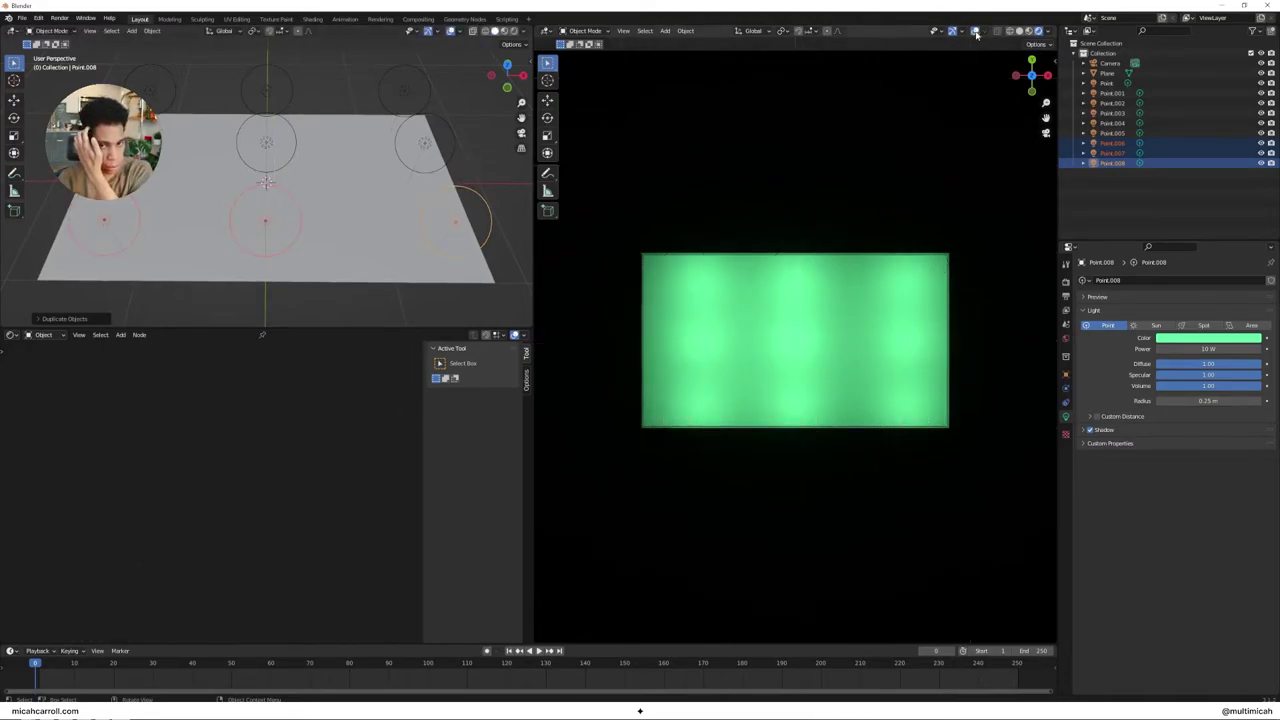
click(976, 32)
click(976, 32)
click(976, 32)
click(976, 32)
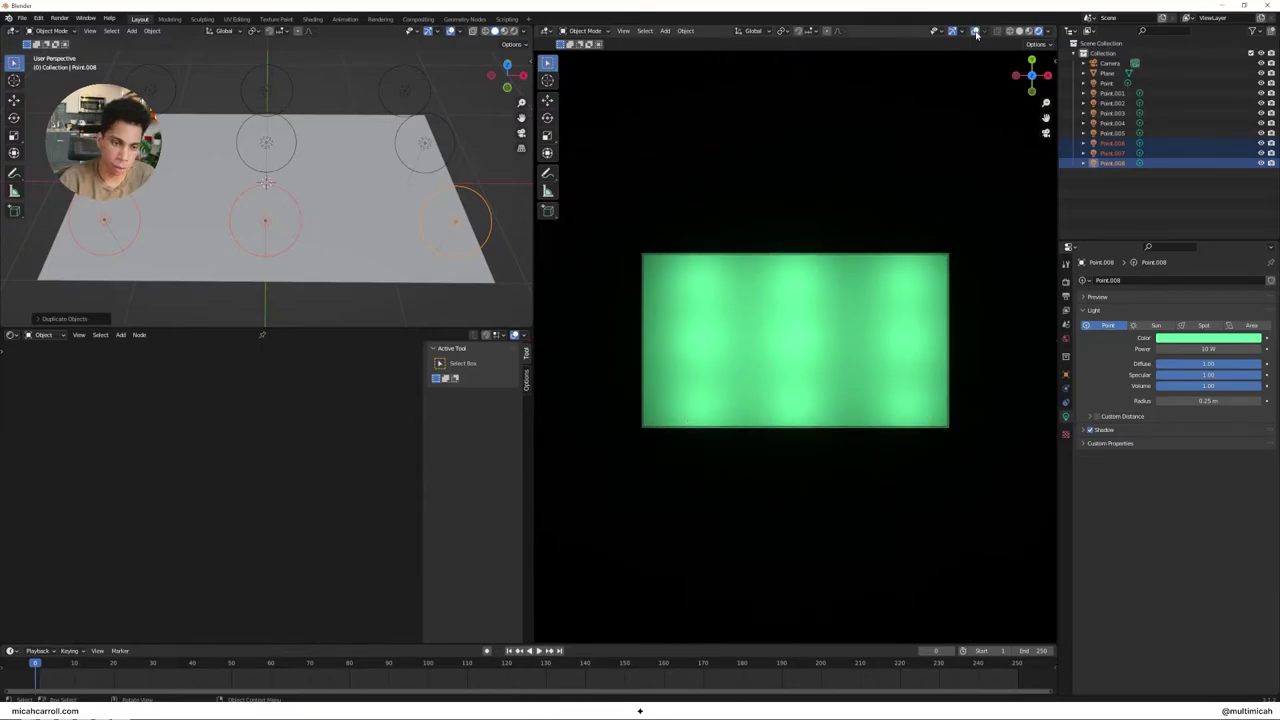
click(976, 32)
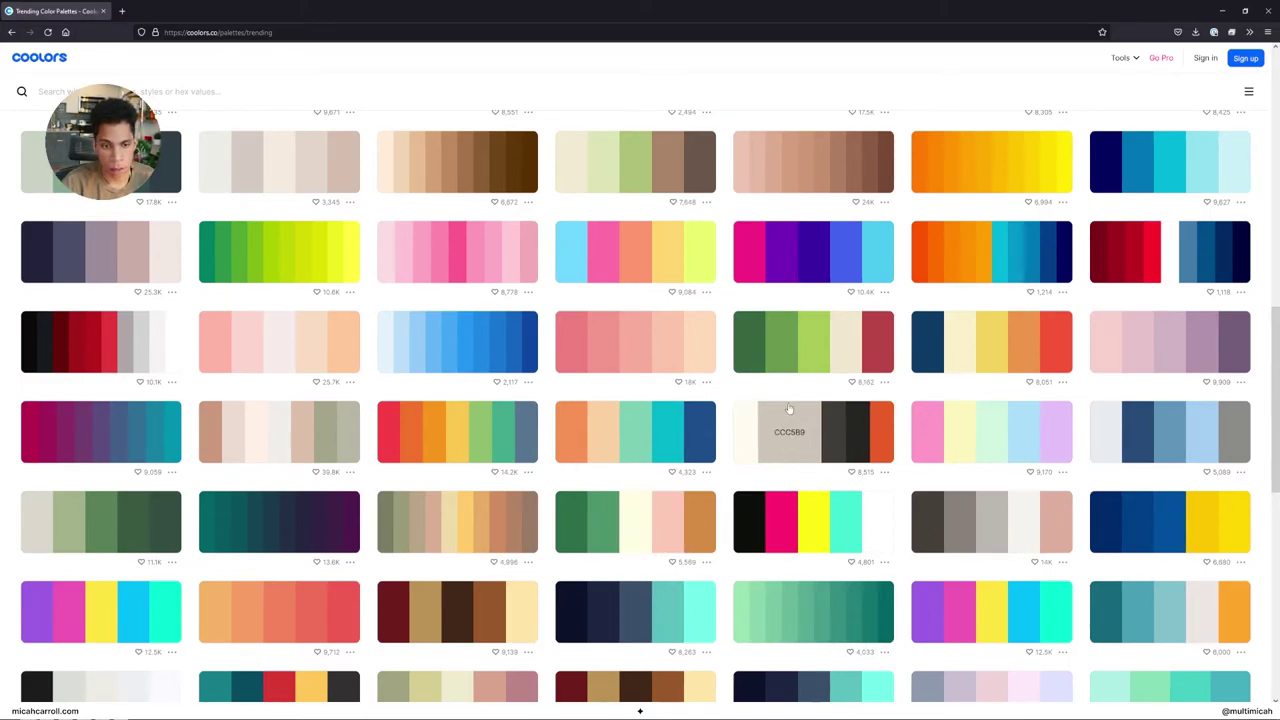
Copy the A7C957 swatch from the Coolors palette and return to Blender.
click(811, 351)
key(alt+Tab)
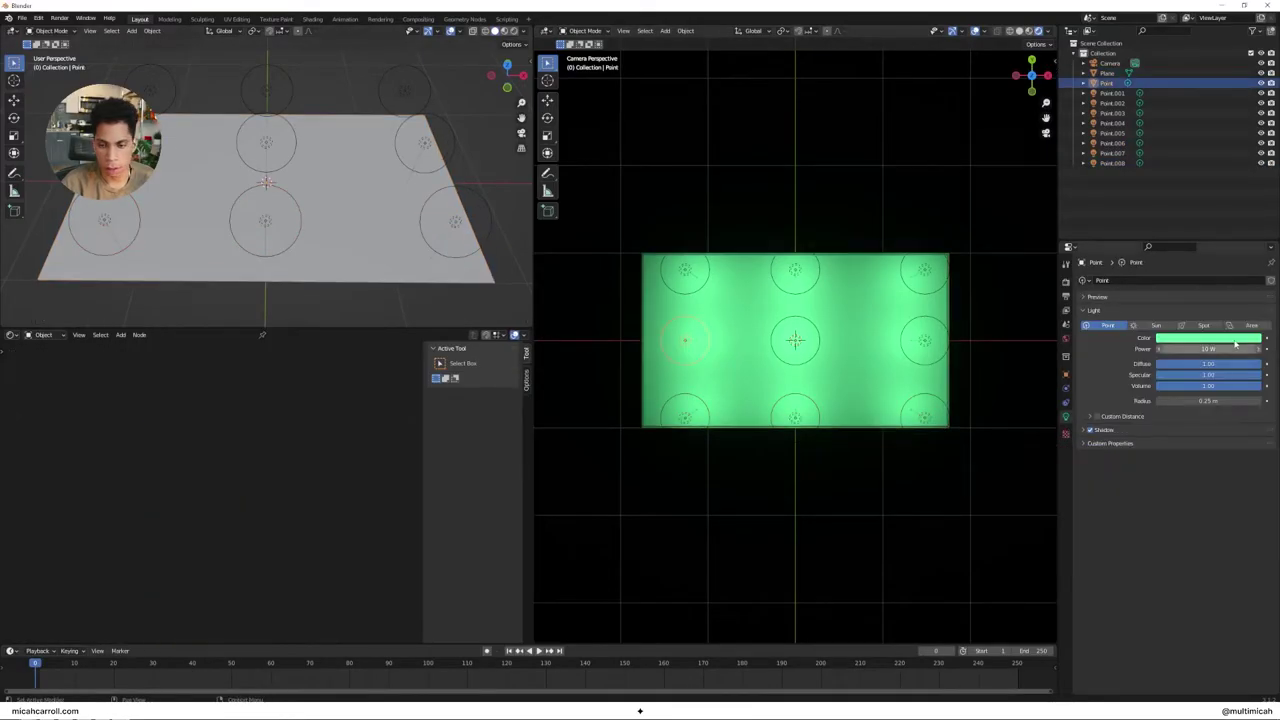
Recolour the selected light with a Hex code from Coolors and check the mix.
click(1232, 340)
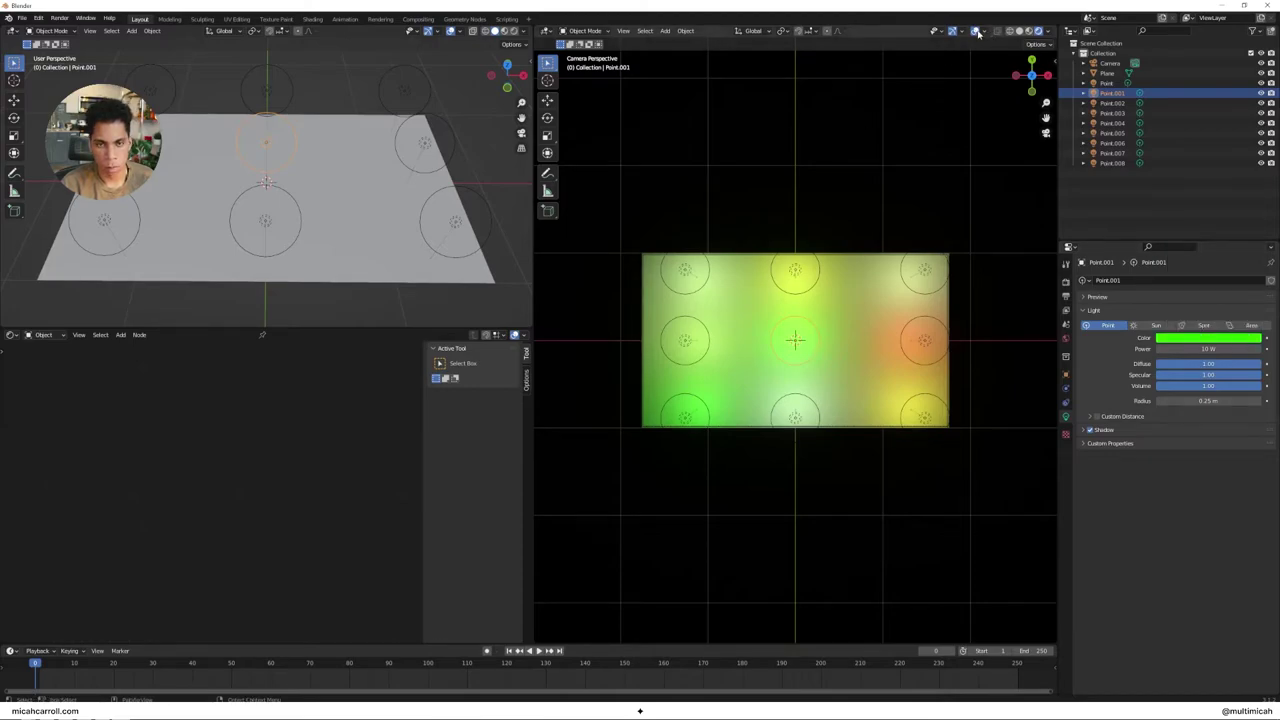
click(977, 33)
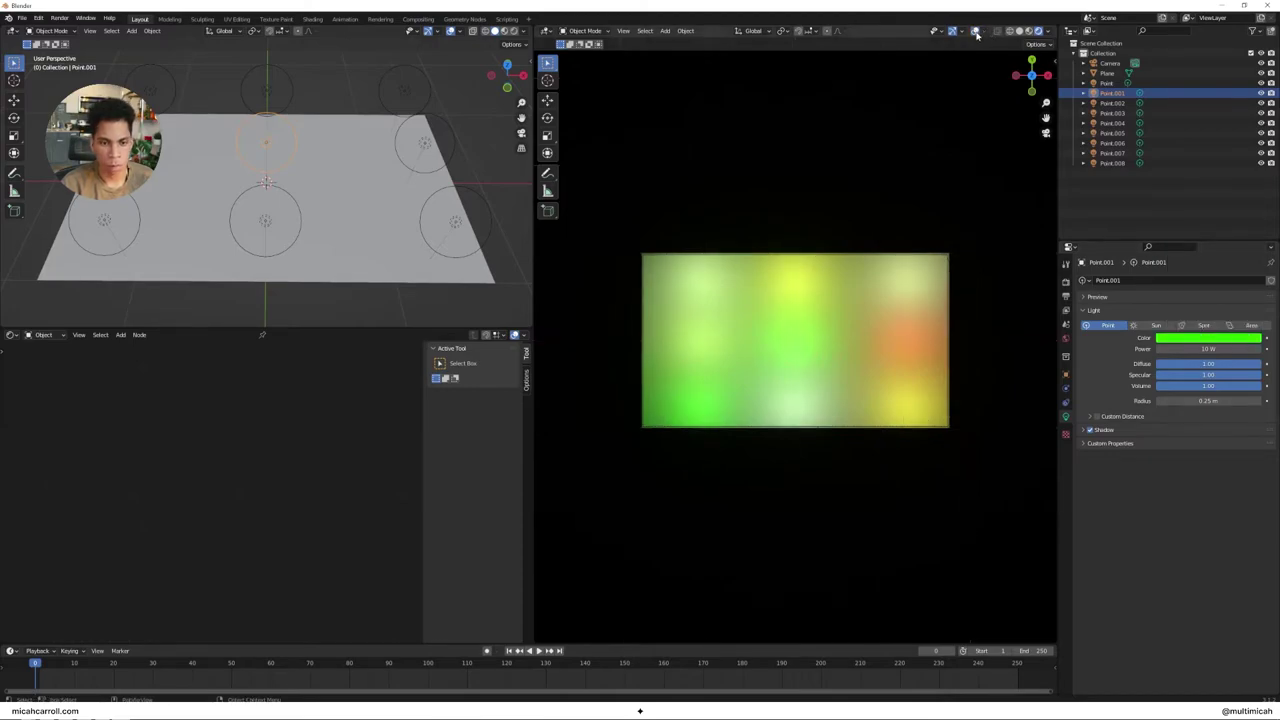
click(977, 34)
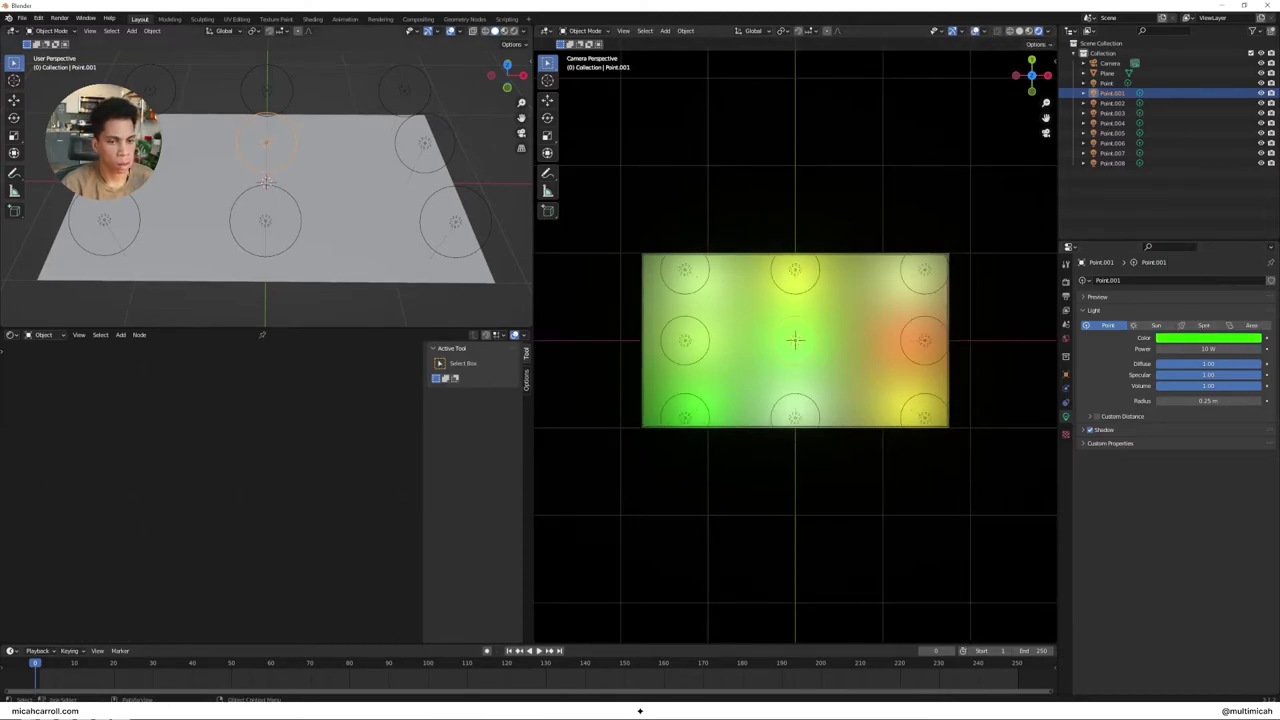
click(830, 183)
Preview the green, yellow and orange gradient with overlays hidden, then restore them.
click(974, 32)
click(975, 33)
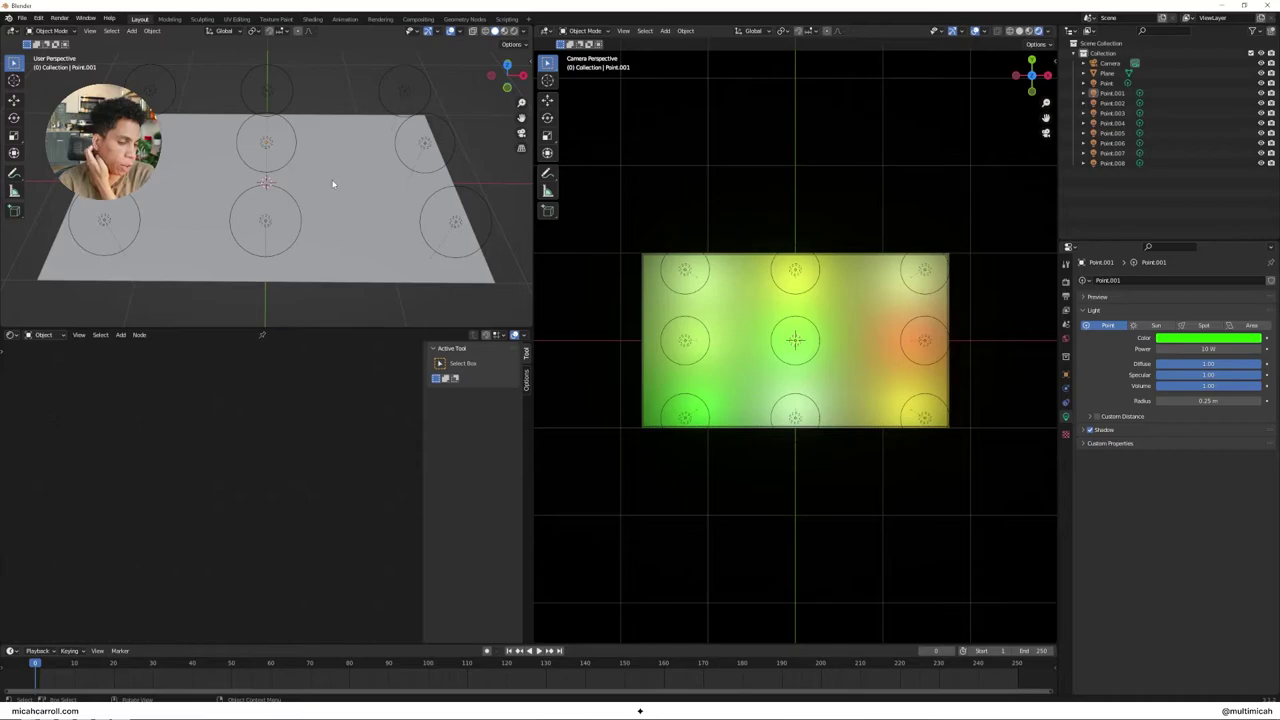
click(977, 33)
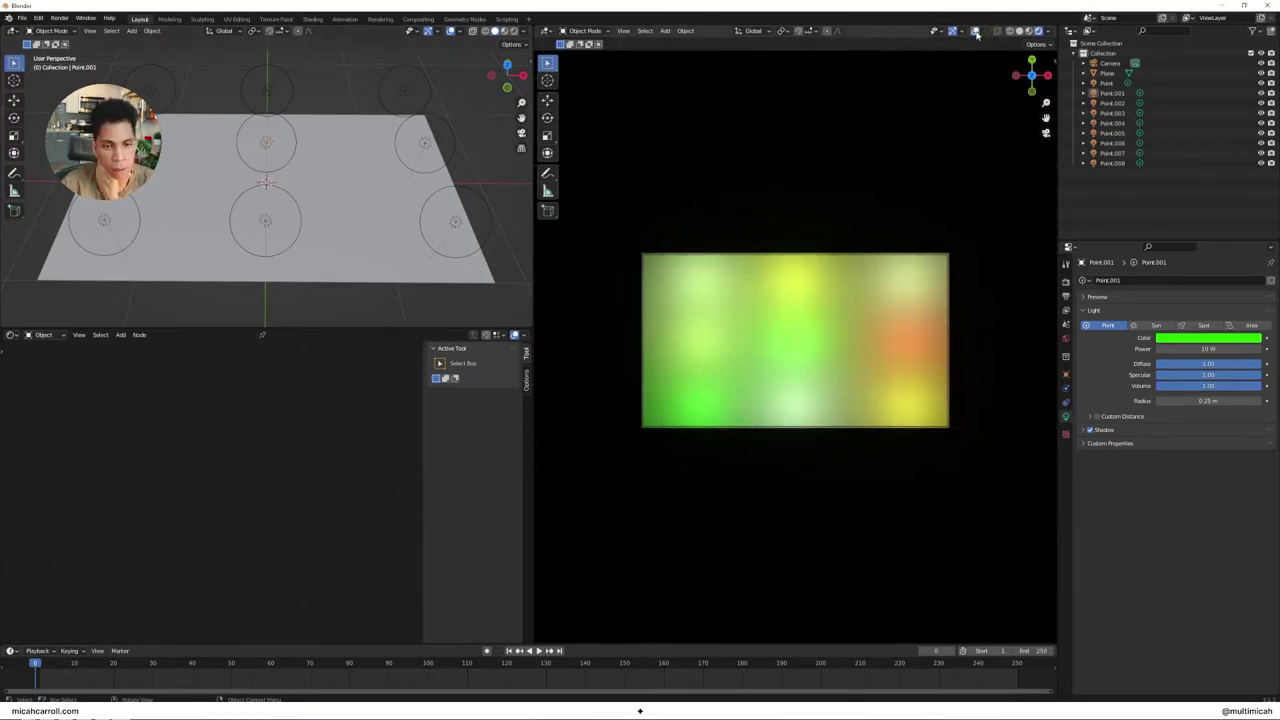
scroll(836, 325, up, 4)
scroll(836, 325, down, 2)
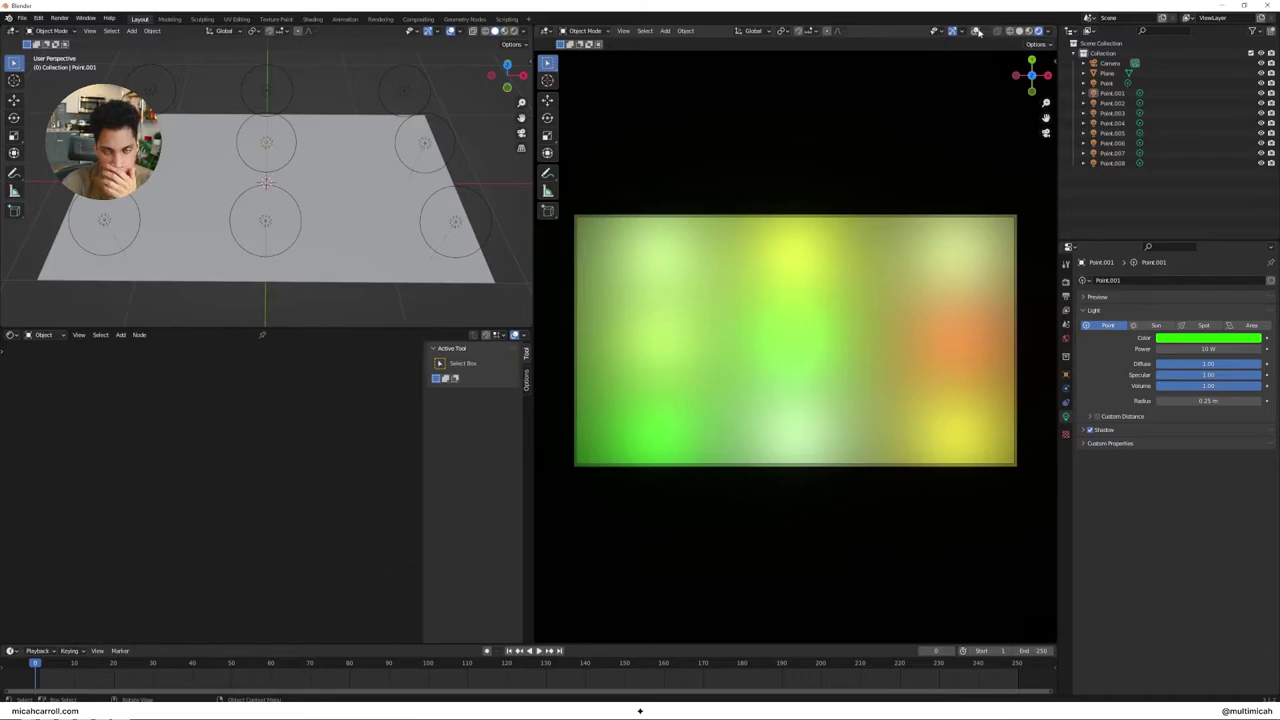
click(977, 33)
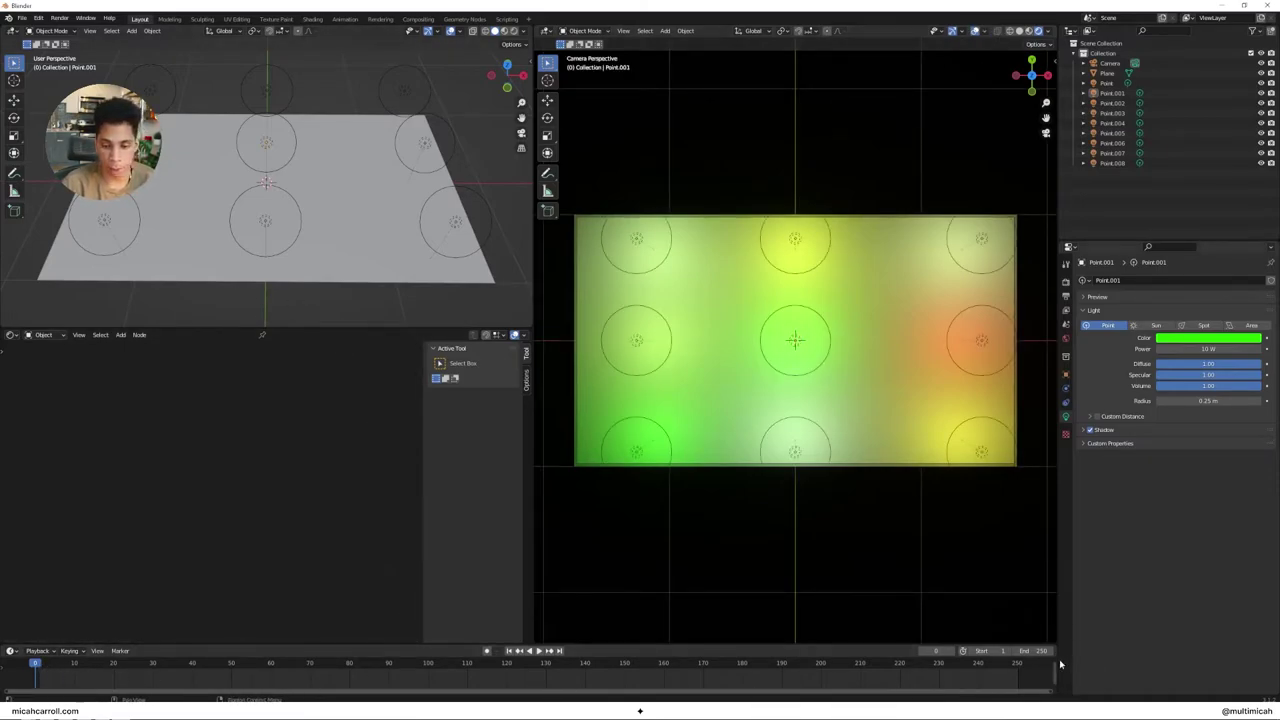
Give the timeline more vertical space, leaving the end frame at 250 for now.
click(1022, 651)
key(Escape)
key(ctrl+space)
key(ctrl+space)
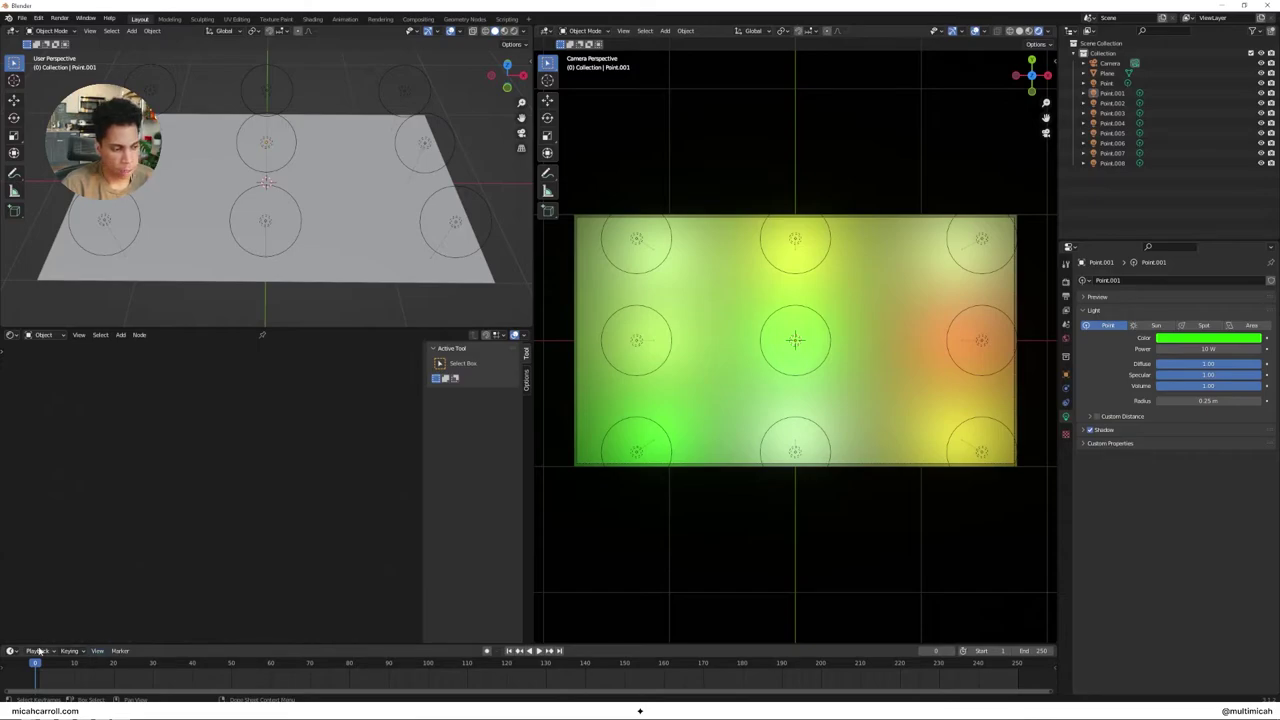
drag(72, 644, 70, 604)
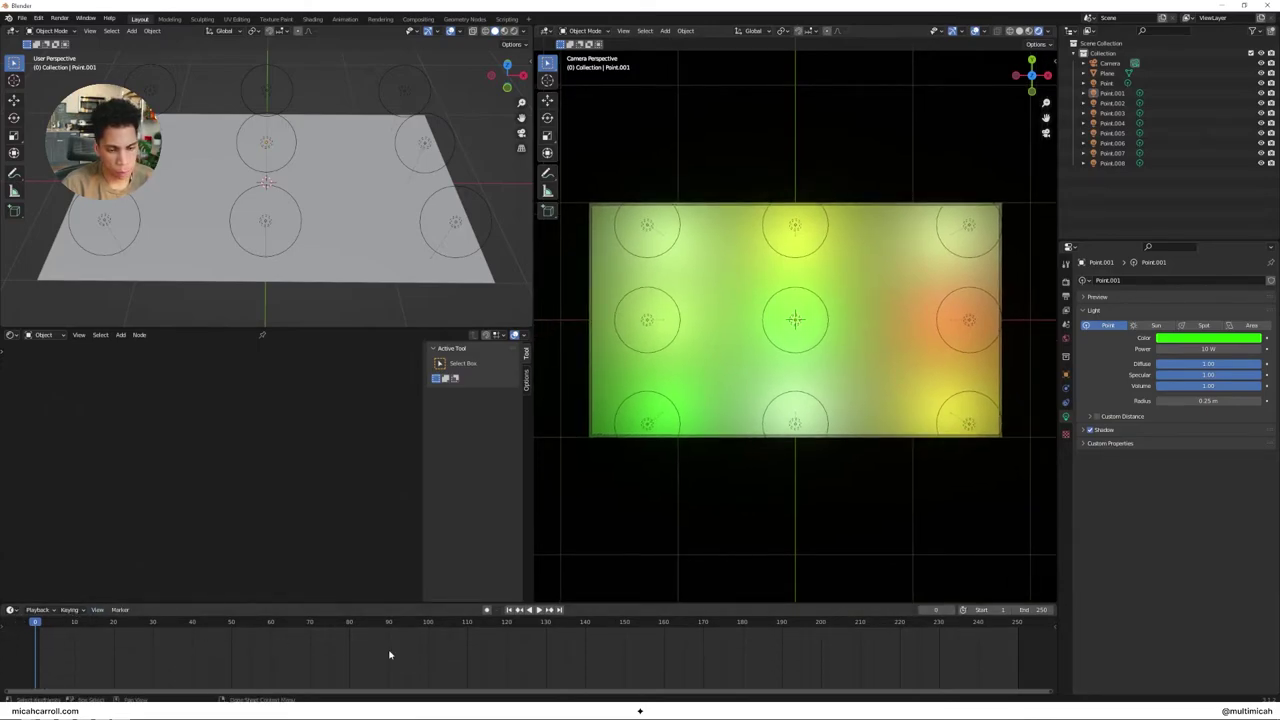
Set the animation end frame to 300, zoom out the timeline and test playback.
click(1041, 610)
text(300)
key(Return)
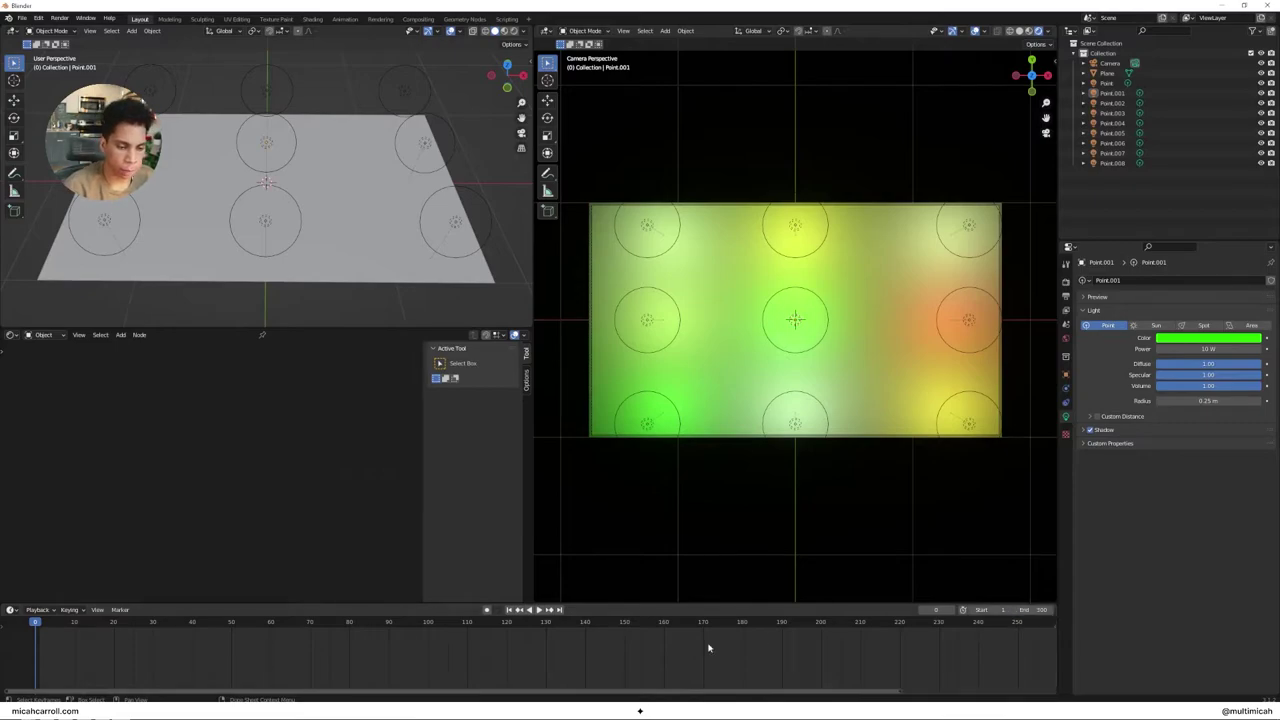
scroll(471, 648, down, 2)
scroll(471, 648, down, 1)
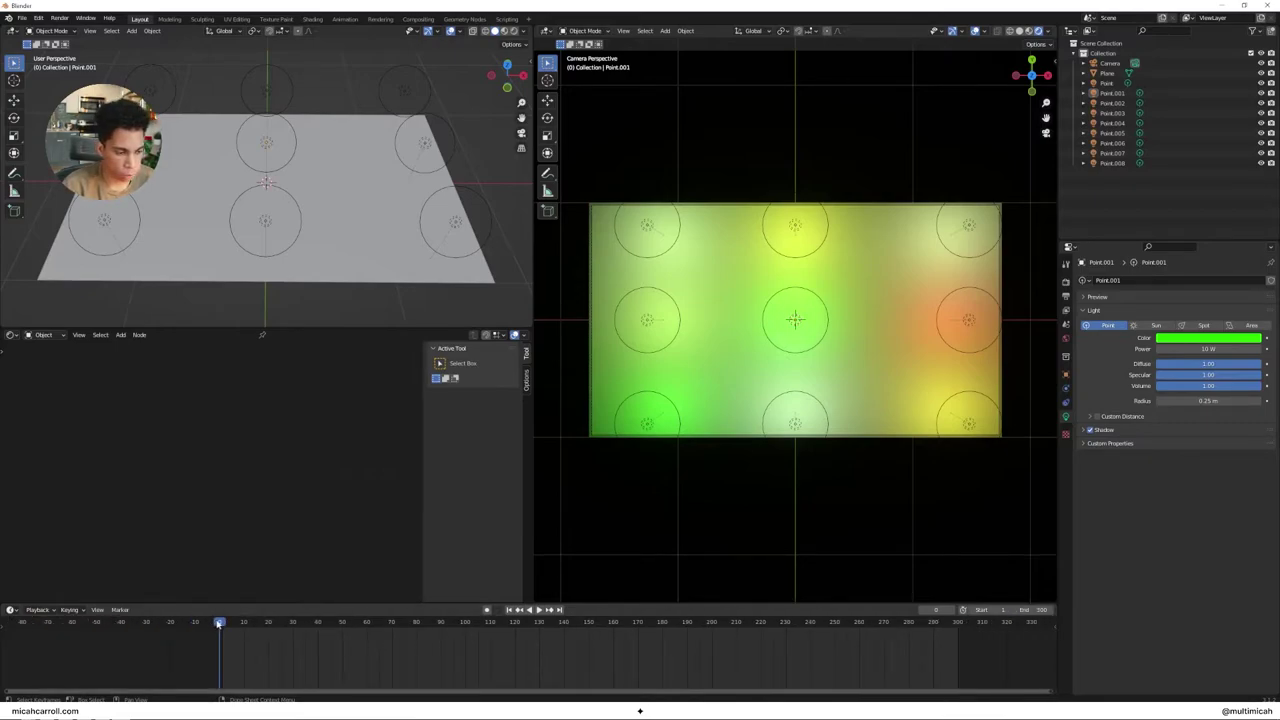
key(space)
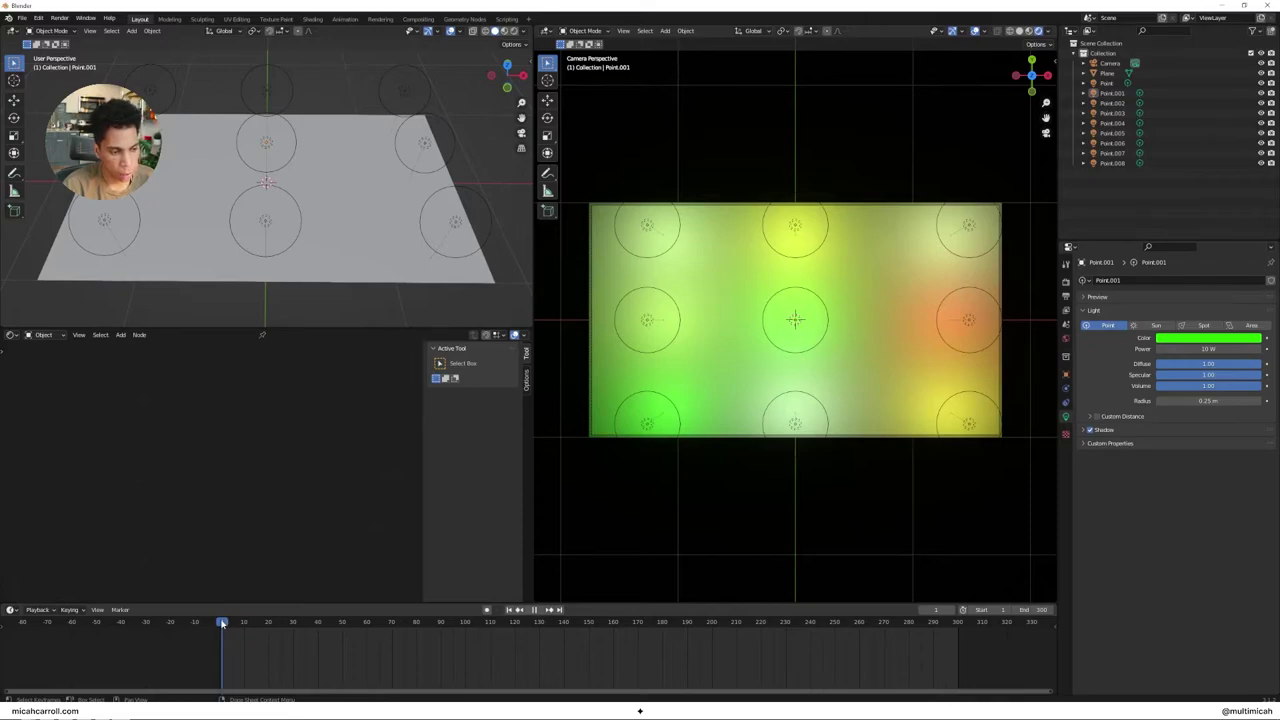
key(space)
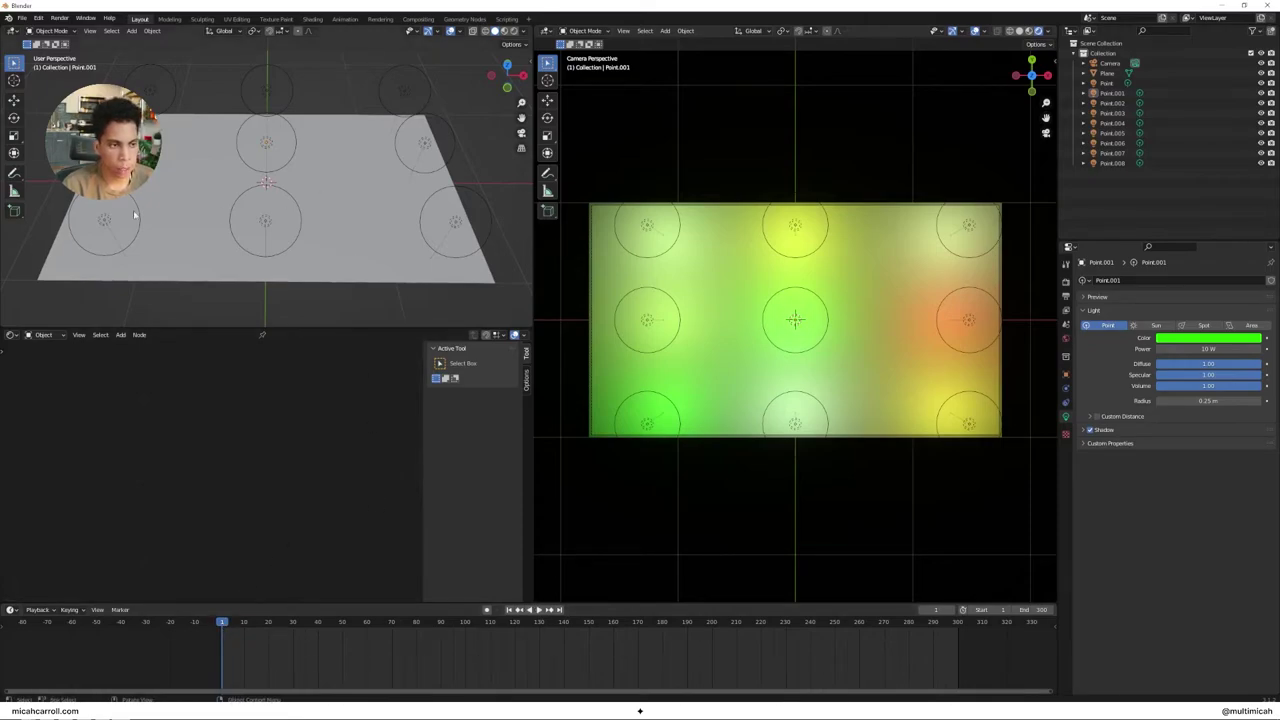
Keyframe Point.006's location at frames 1 and 300.
click(104, 220)
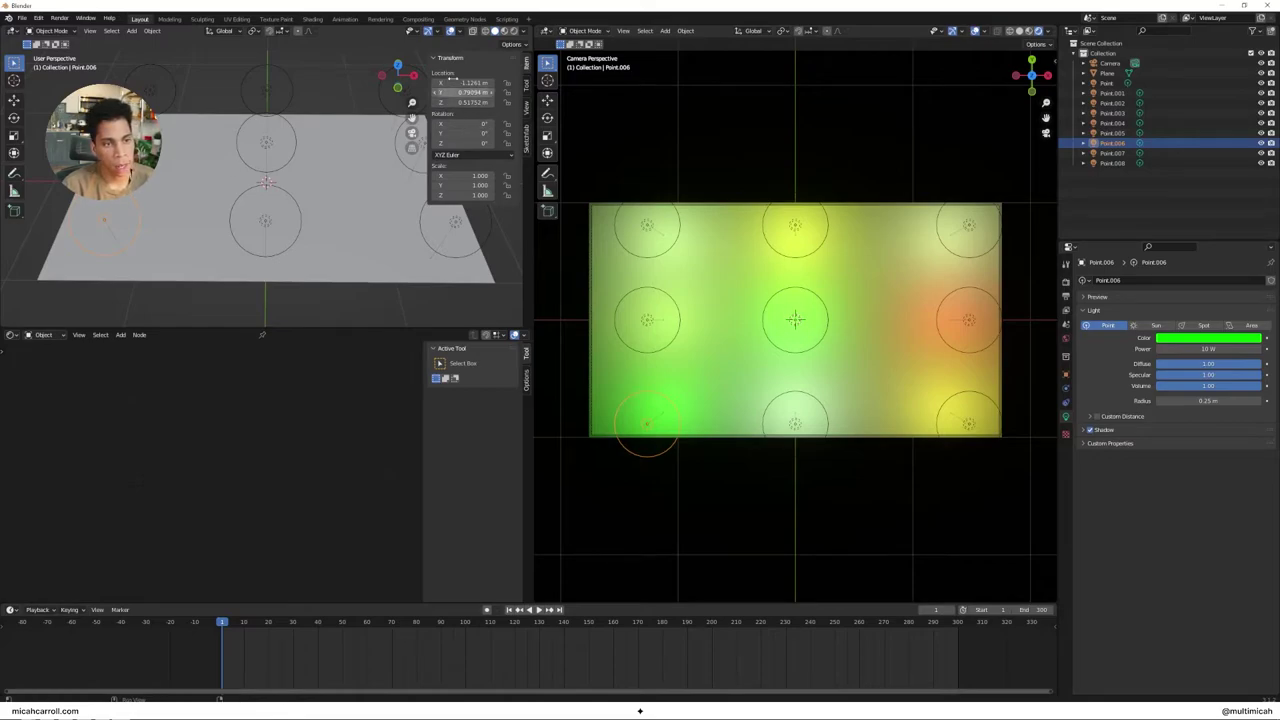
key(minus)
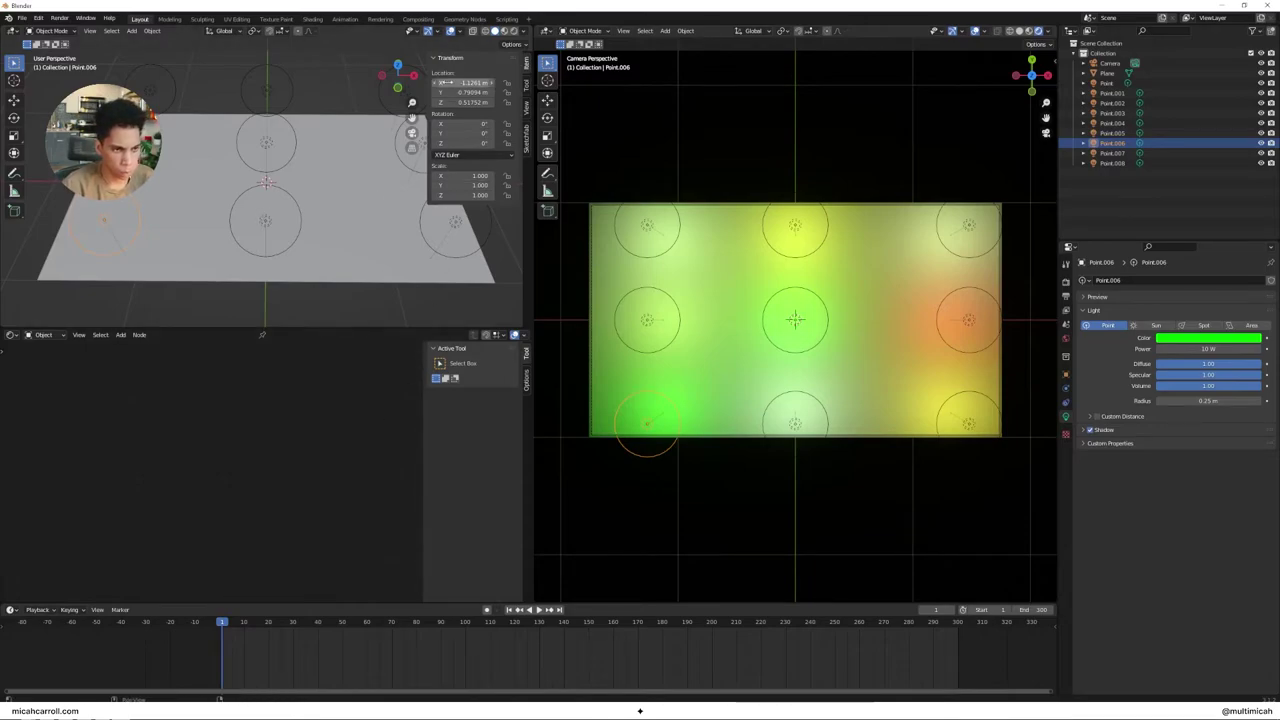
key(i)
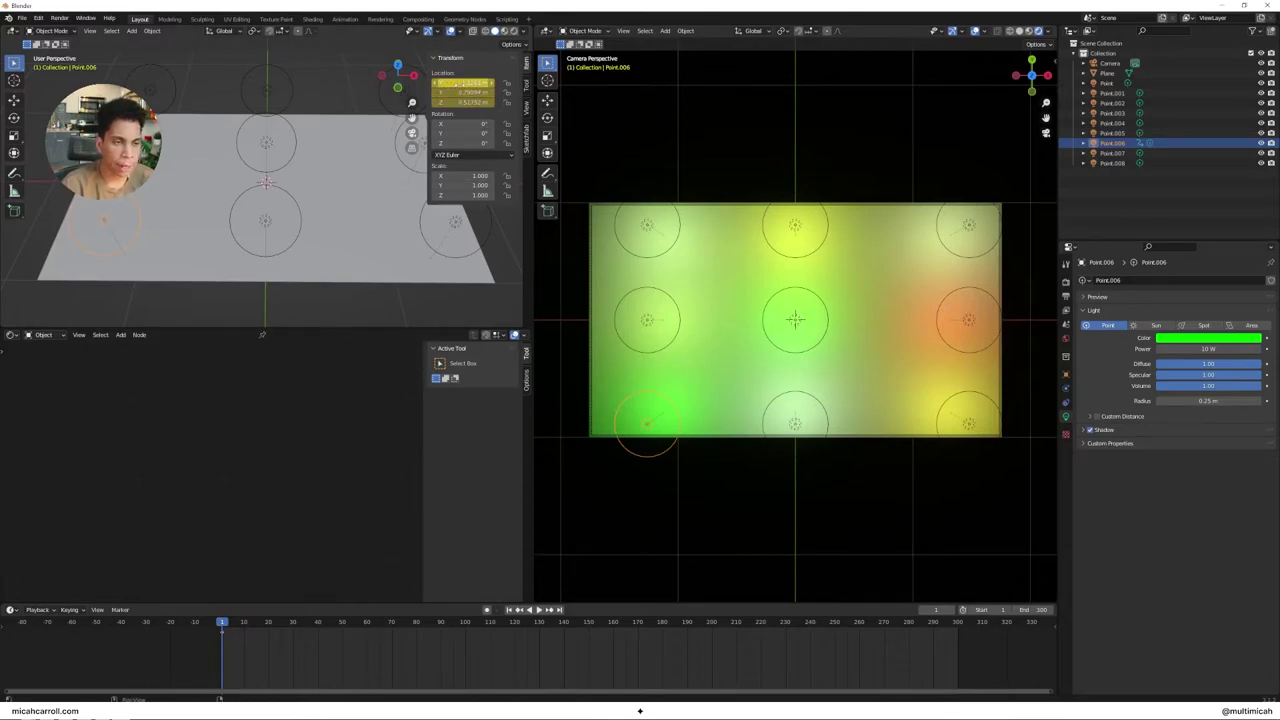
right_click(458, 83)
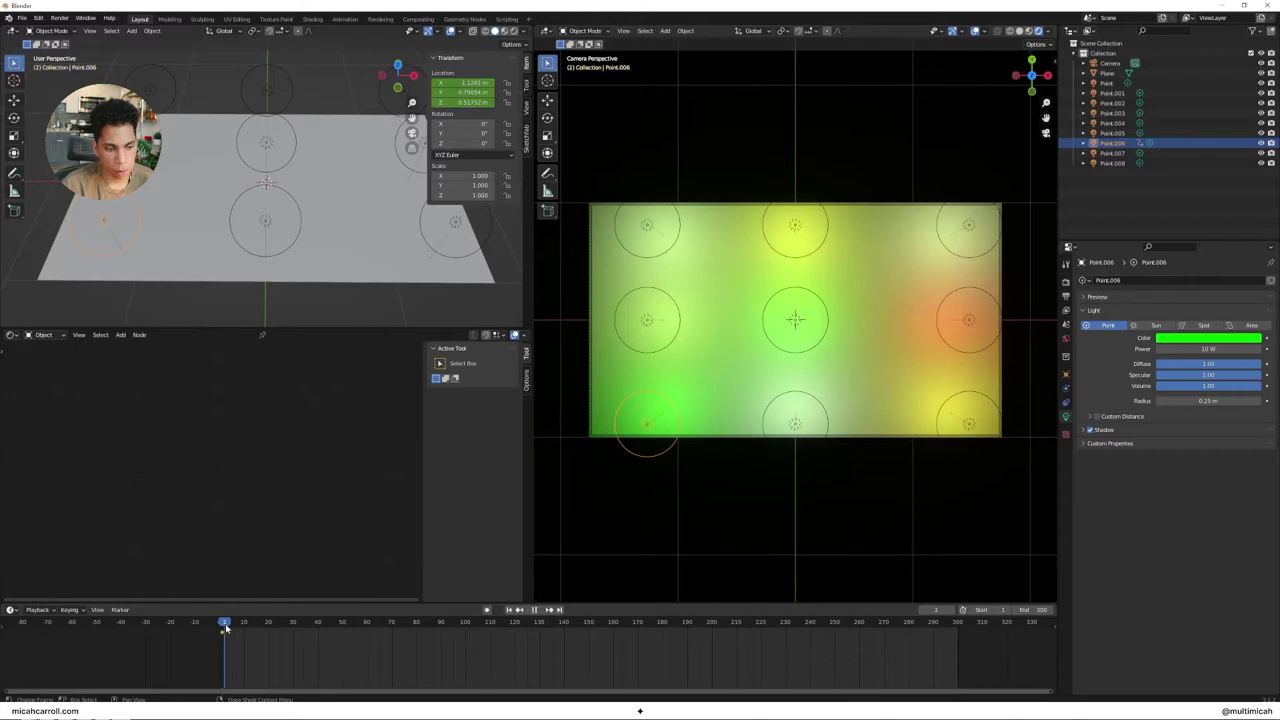
key(space)
key(space)
key(i)
key(space)
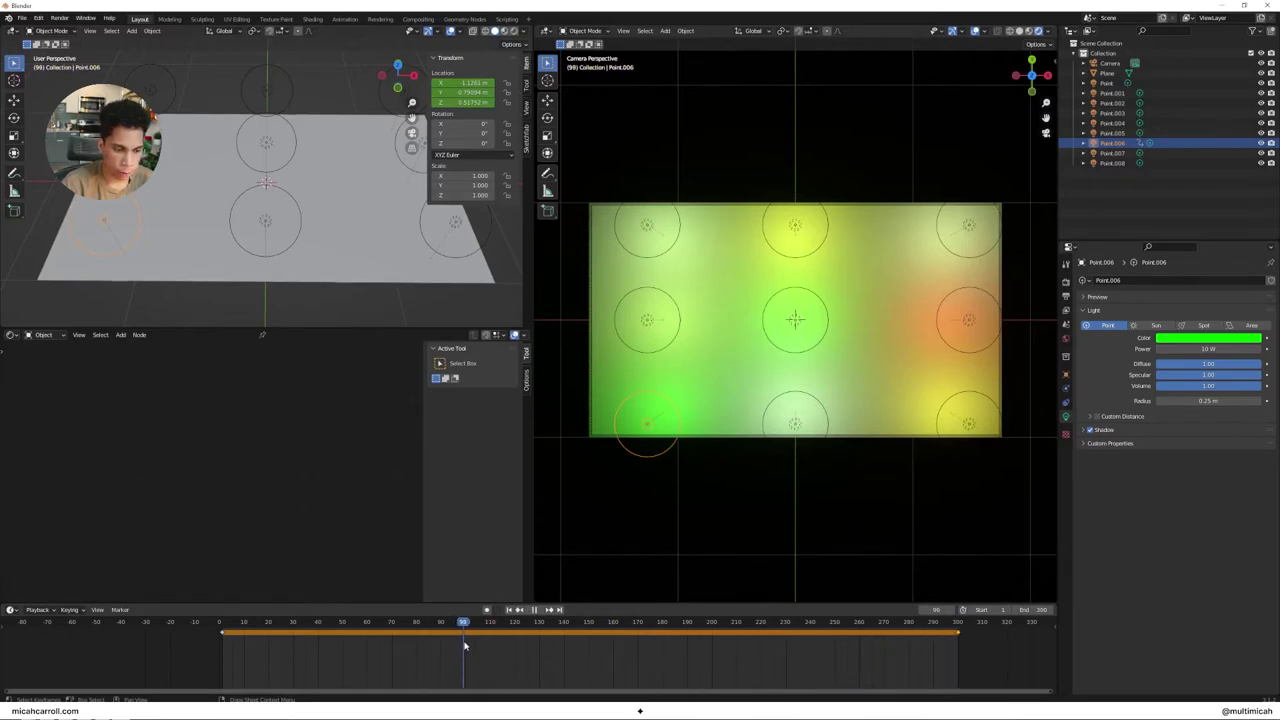
At frame 100, move Point.006 toward the plane's centre and keyframe its location.
key(g)
key(Return)
key(g)
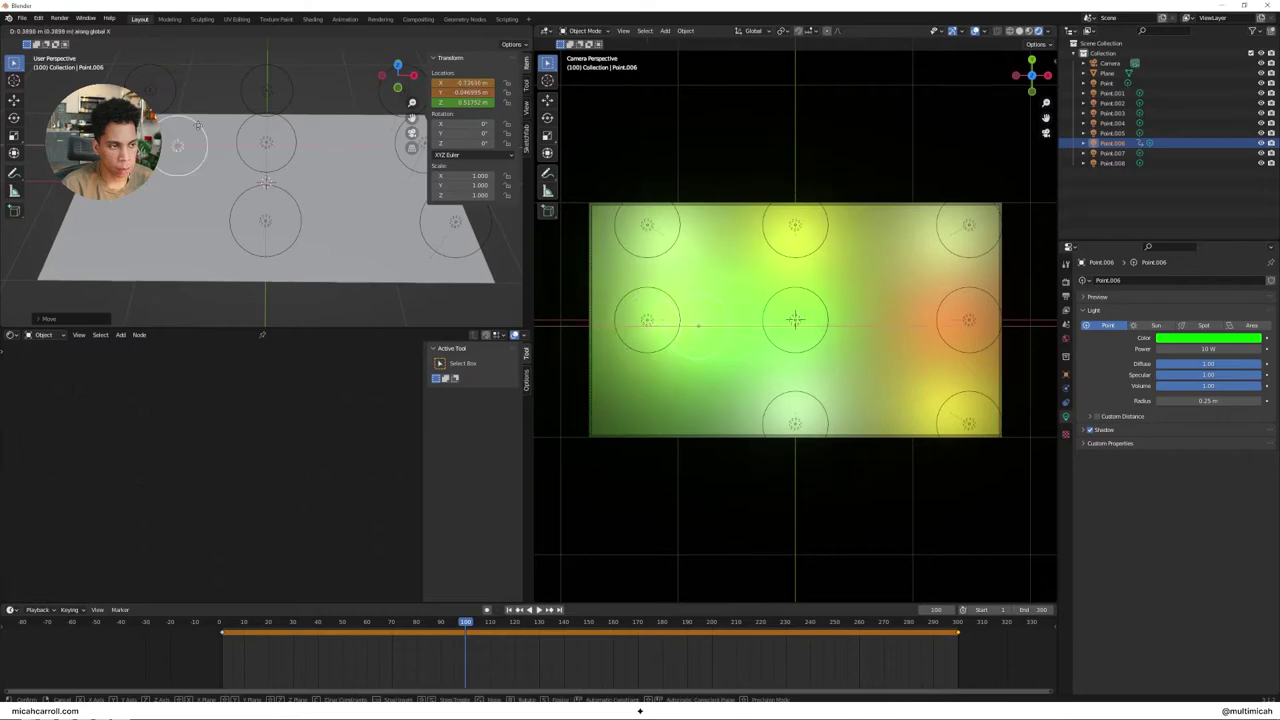
key(y)
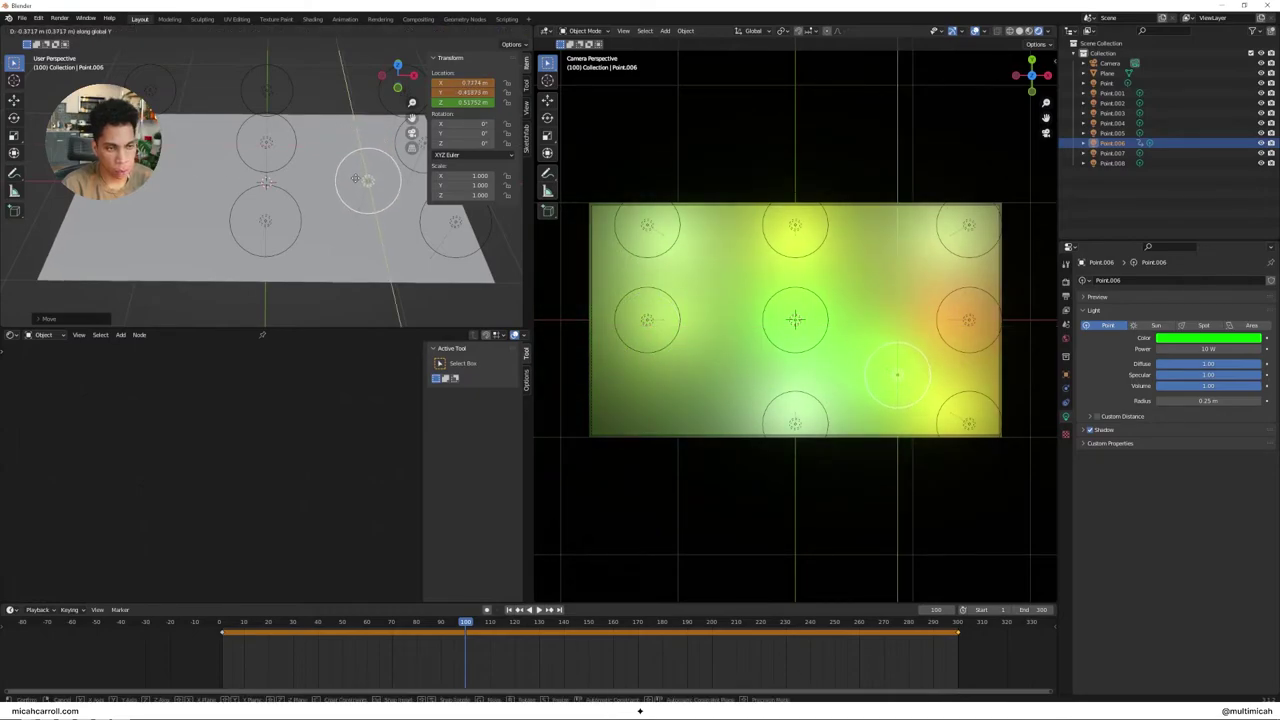
key(y)
key(y)
click(317, 181)
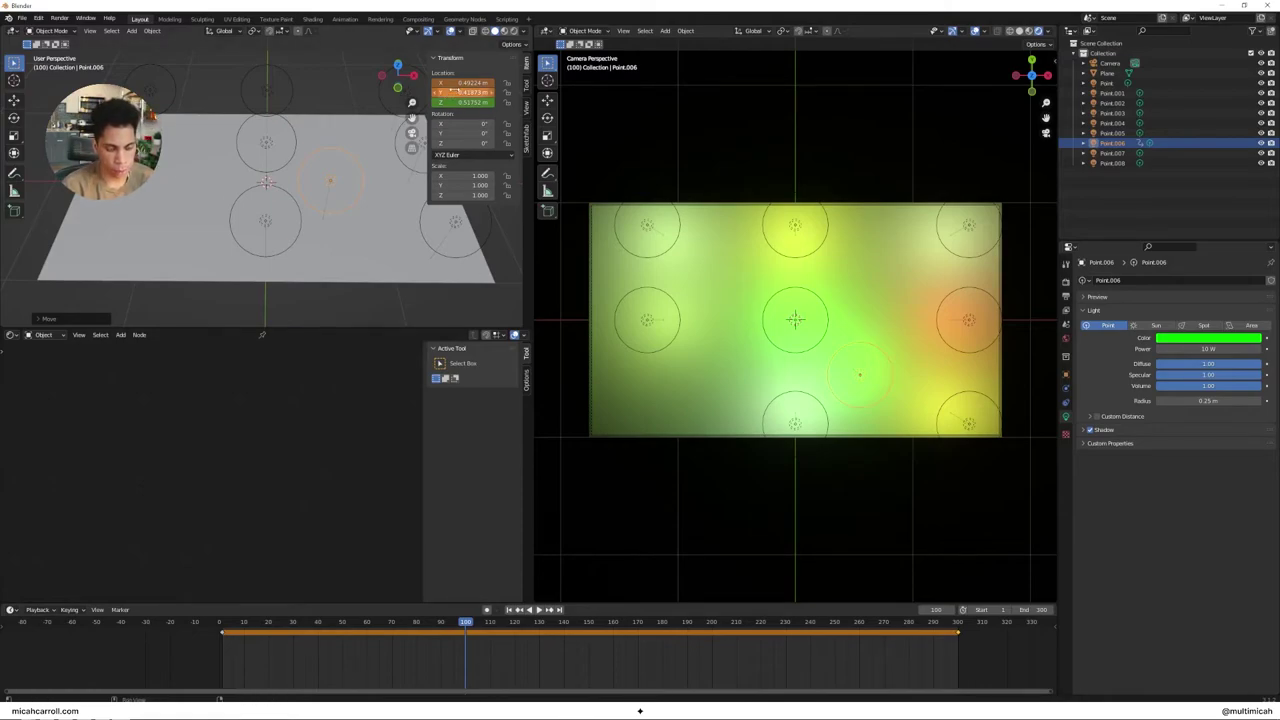
key(i)
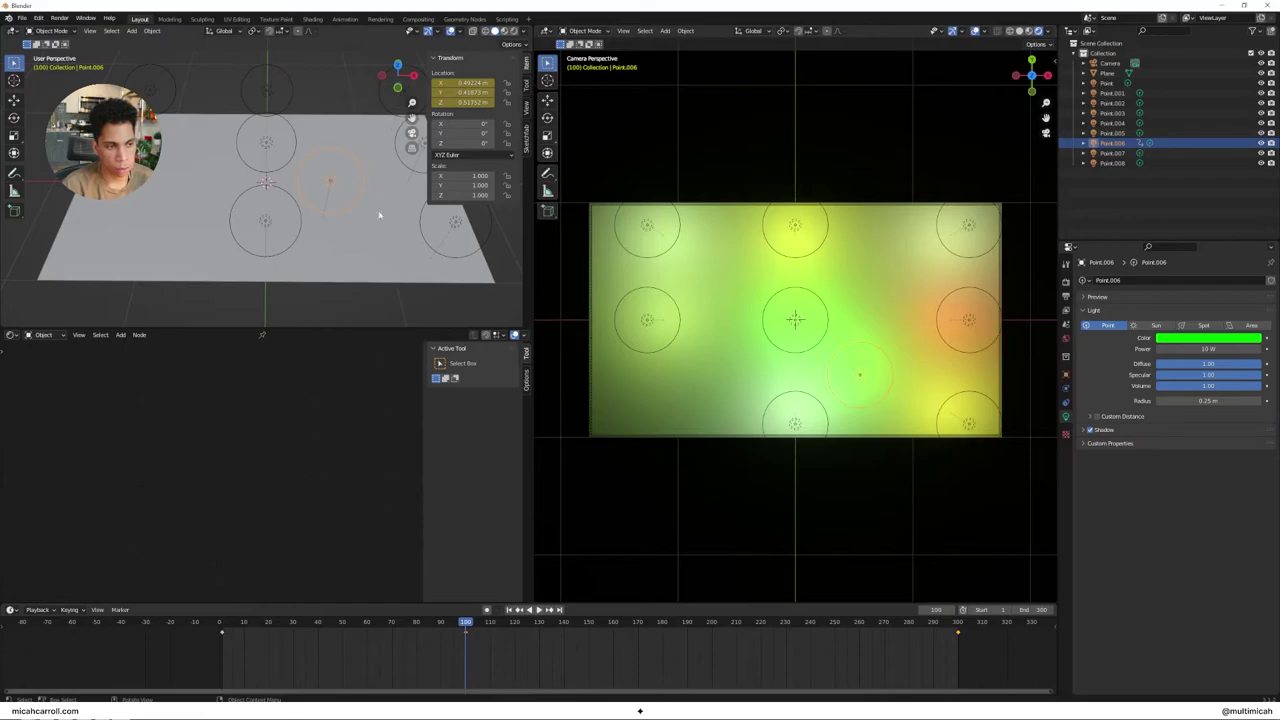
At frame 200, move Point.006 to the upper right and keyframe its location.
drag(466, 621, 711, 633)
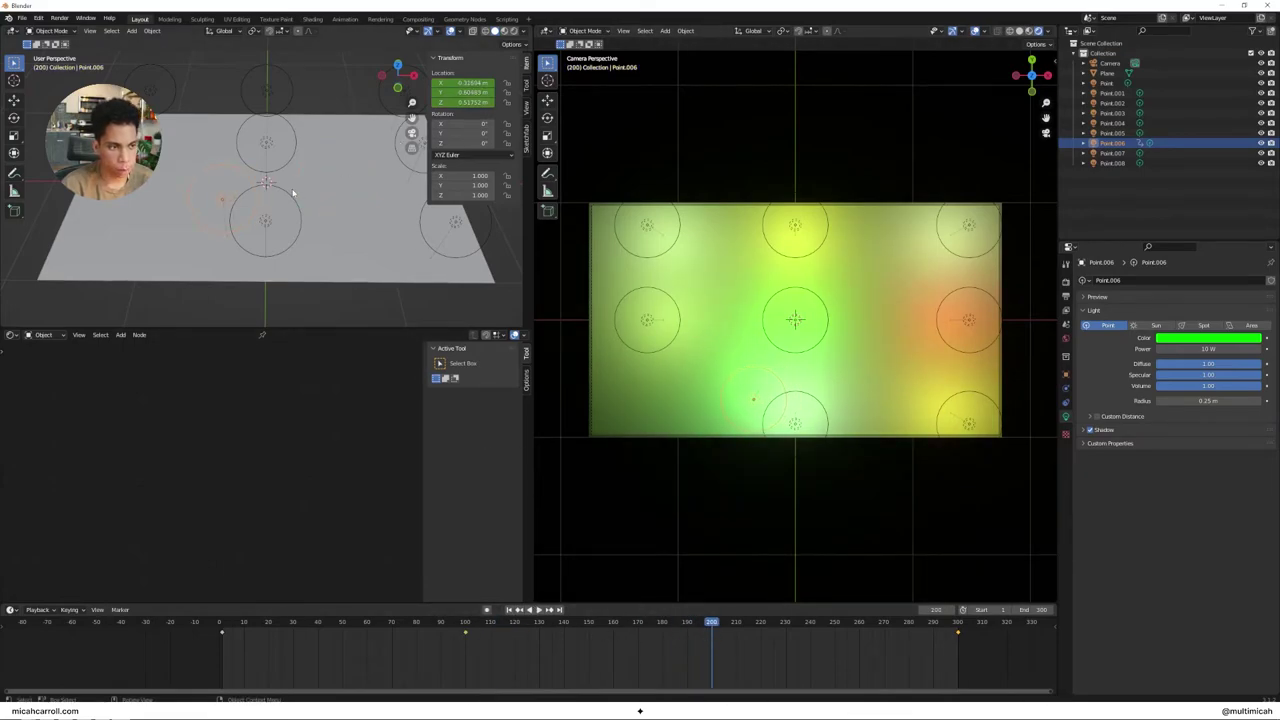
key(g)
key(x)
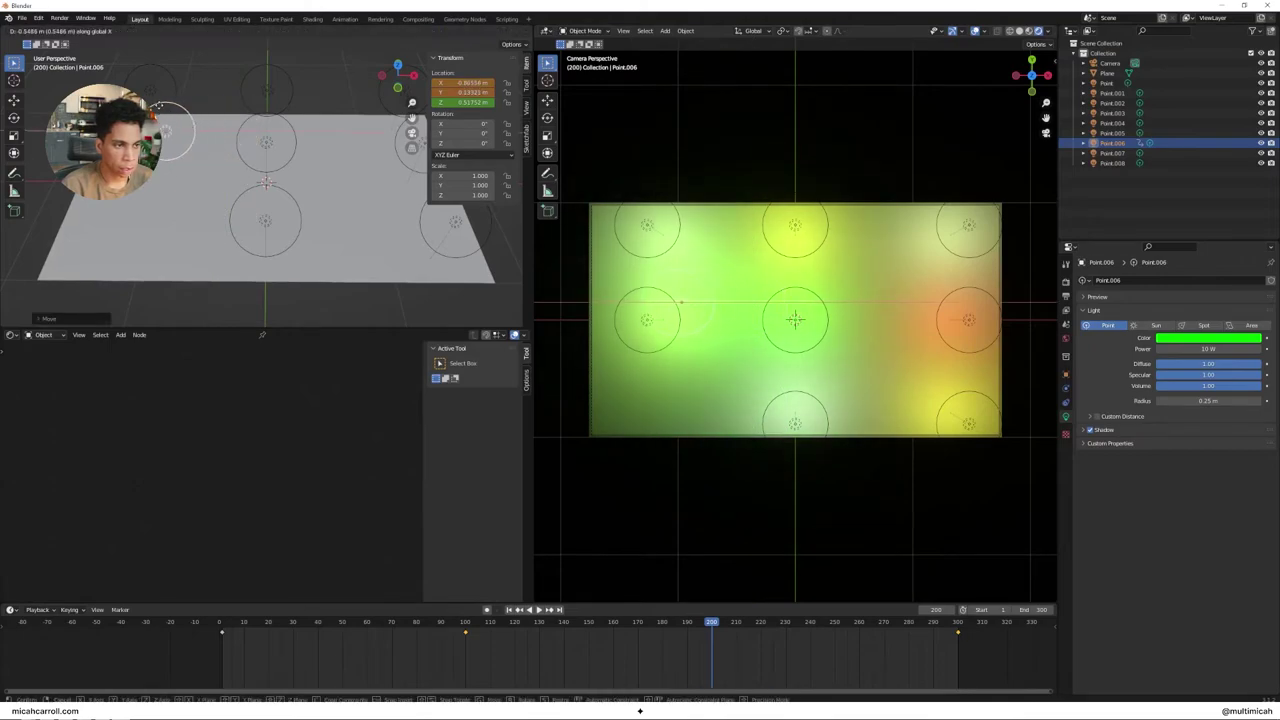
key(shift+z)
click(349, 100)
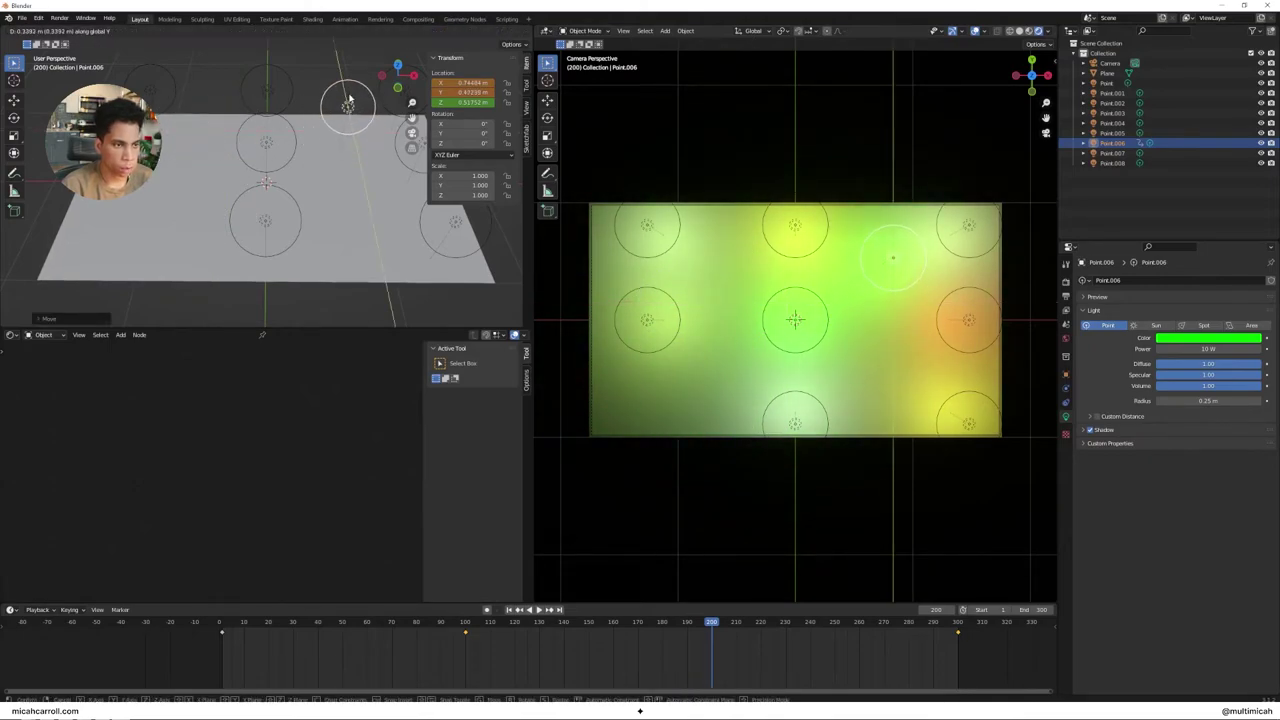
key(i)
Play the drift from the start, previewing the camera view without overlays.
drag(482, 621, 191, 621)
key(space)
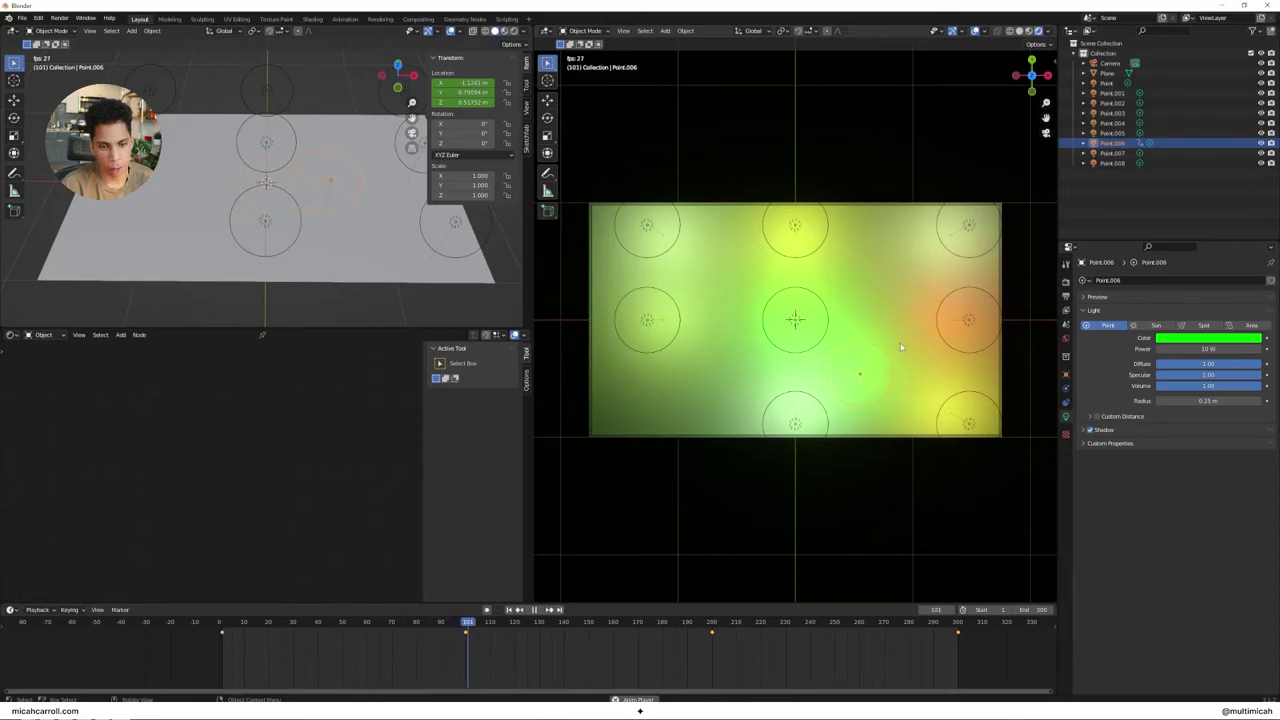
click(975, 31)
click(975, 31)
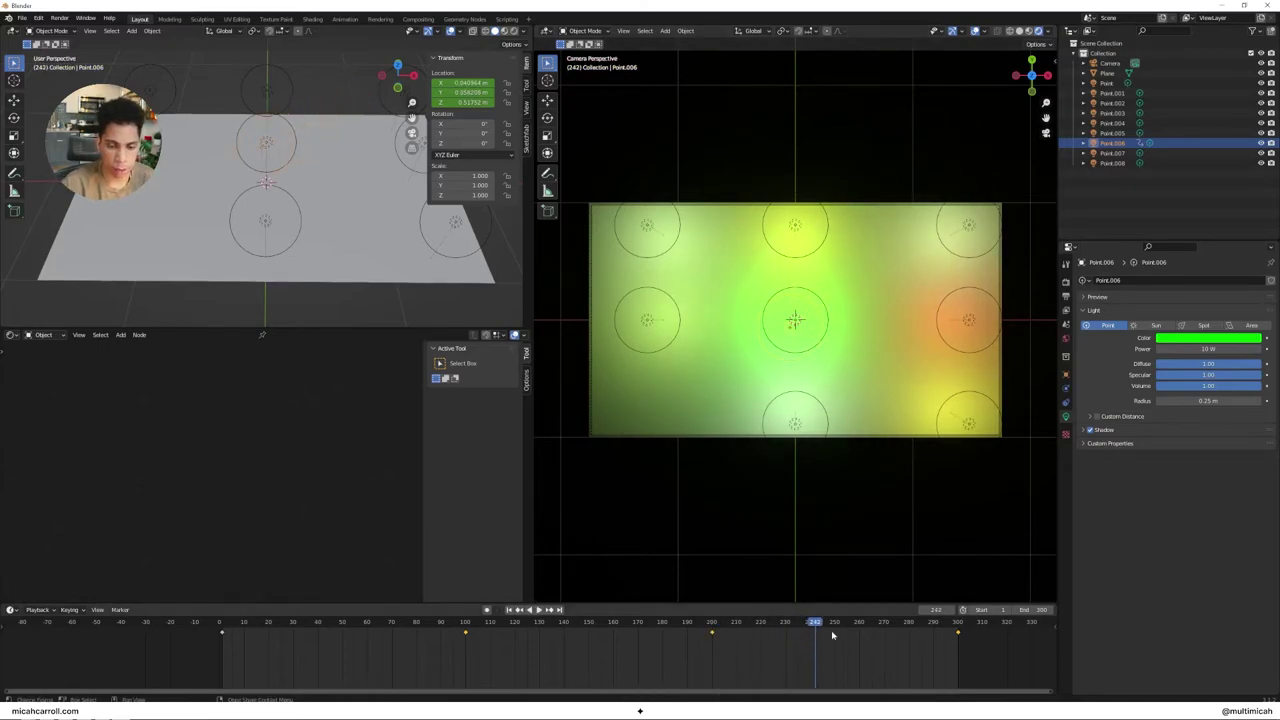
drag(640, 637, 222, 645)
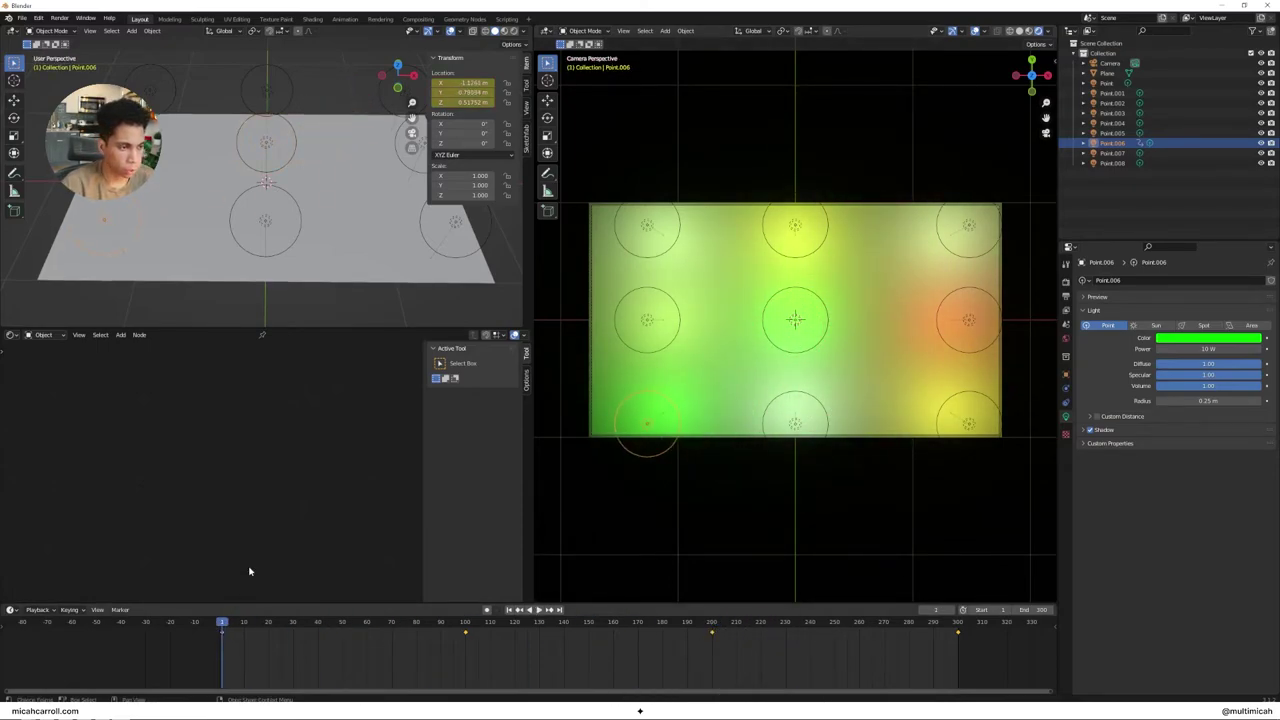
click(1106, 83)
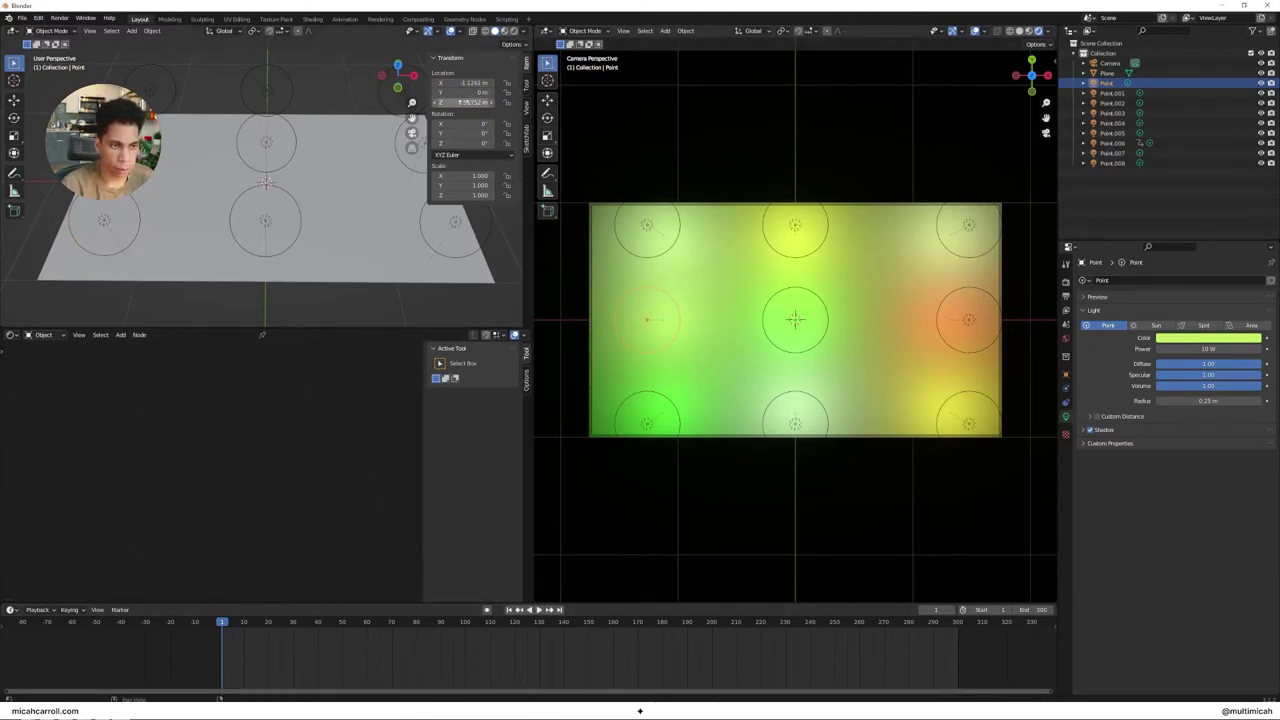
Keyframe Point's location at frame 1 and all channels at frame 300.
key(i)
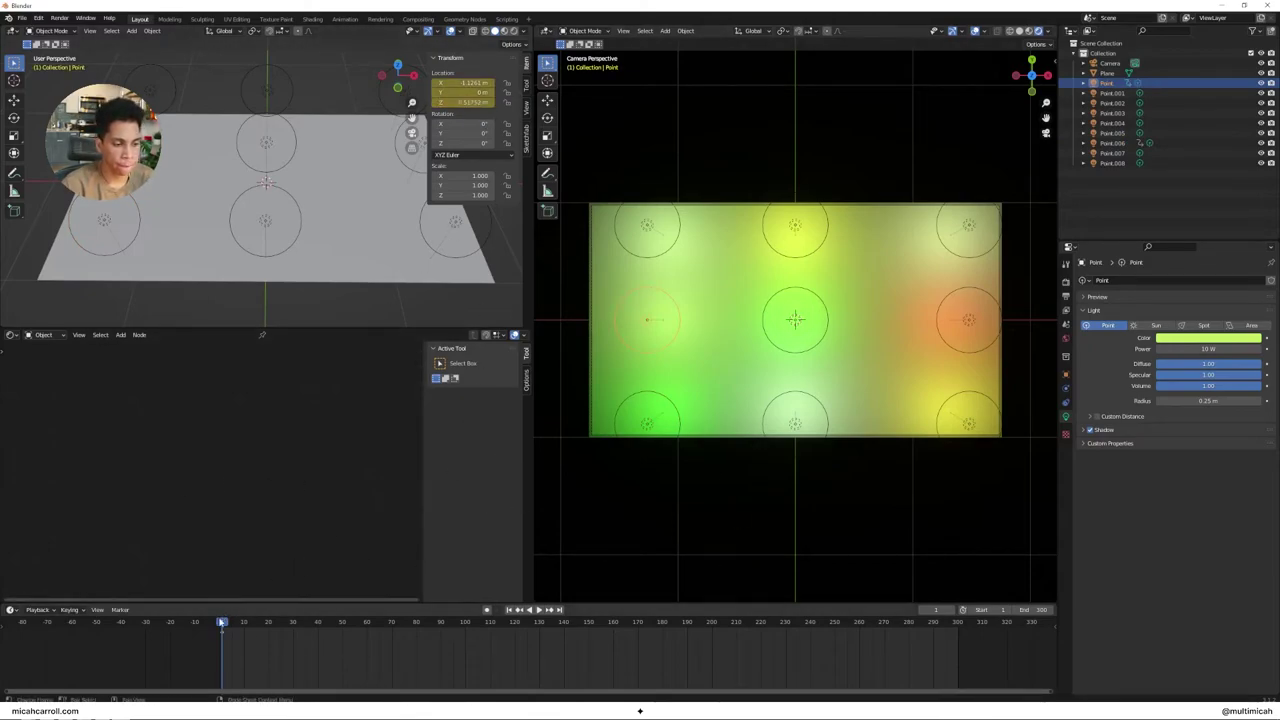
click(888, 632)
key(space)
drag(900, 632, 960, 632)
key(space)
key(i)
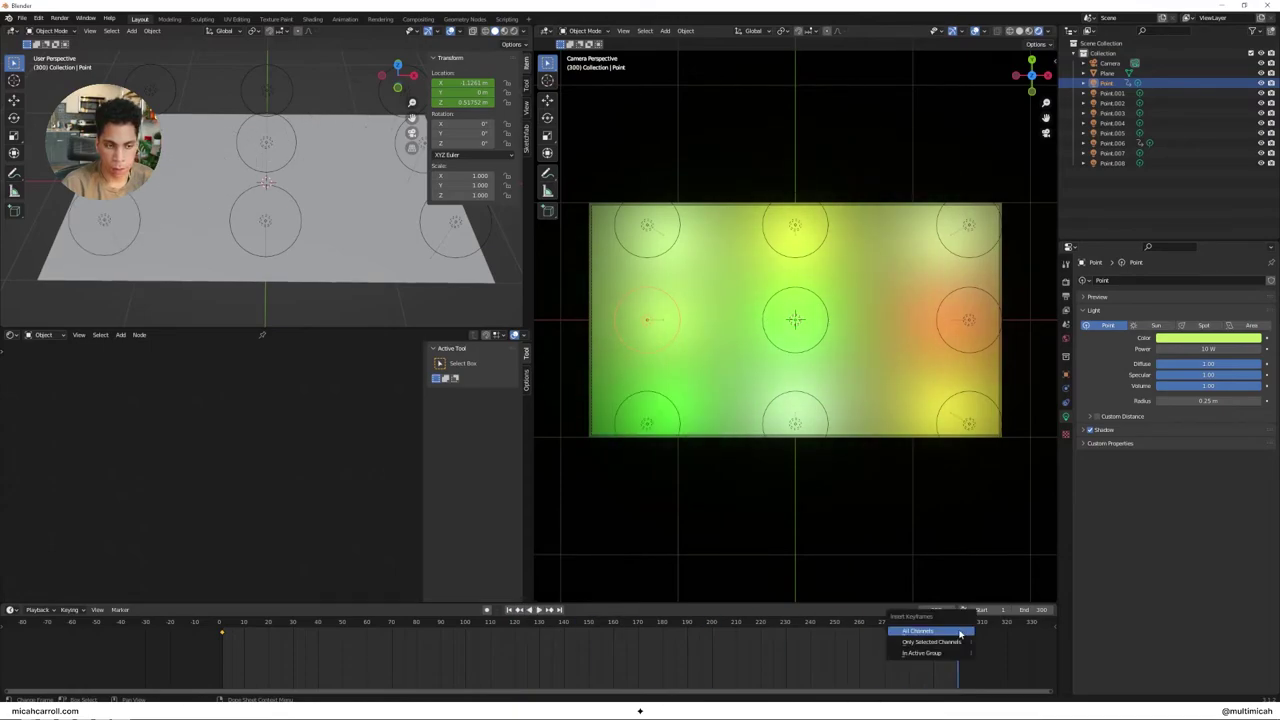
click(930, 631)
key(space)
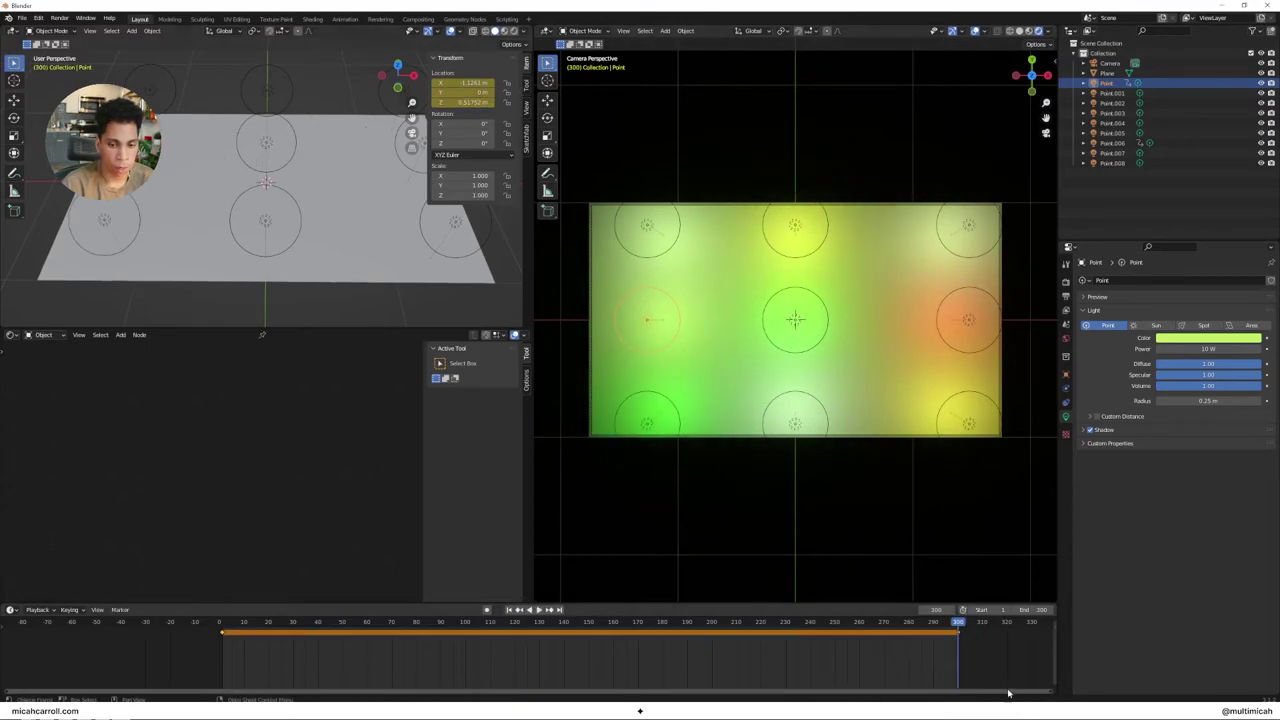
At frame 100, move Point upward to a new spot and keyframe its location.
drag(957, 626, 466, 624)
key(space)
key(g)
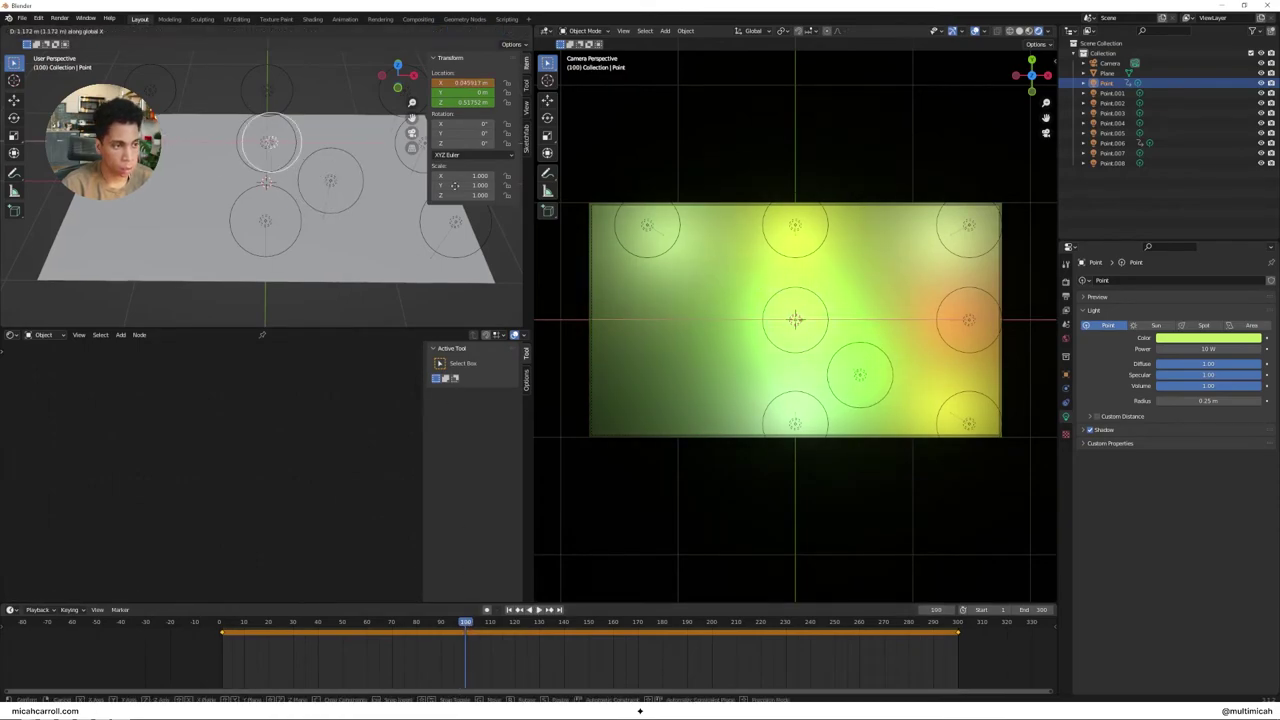
click(367, 197)
key(g)
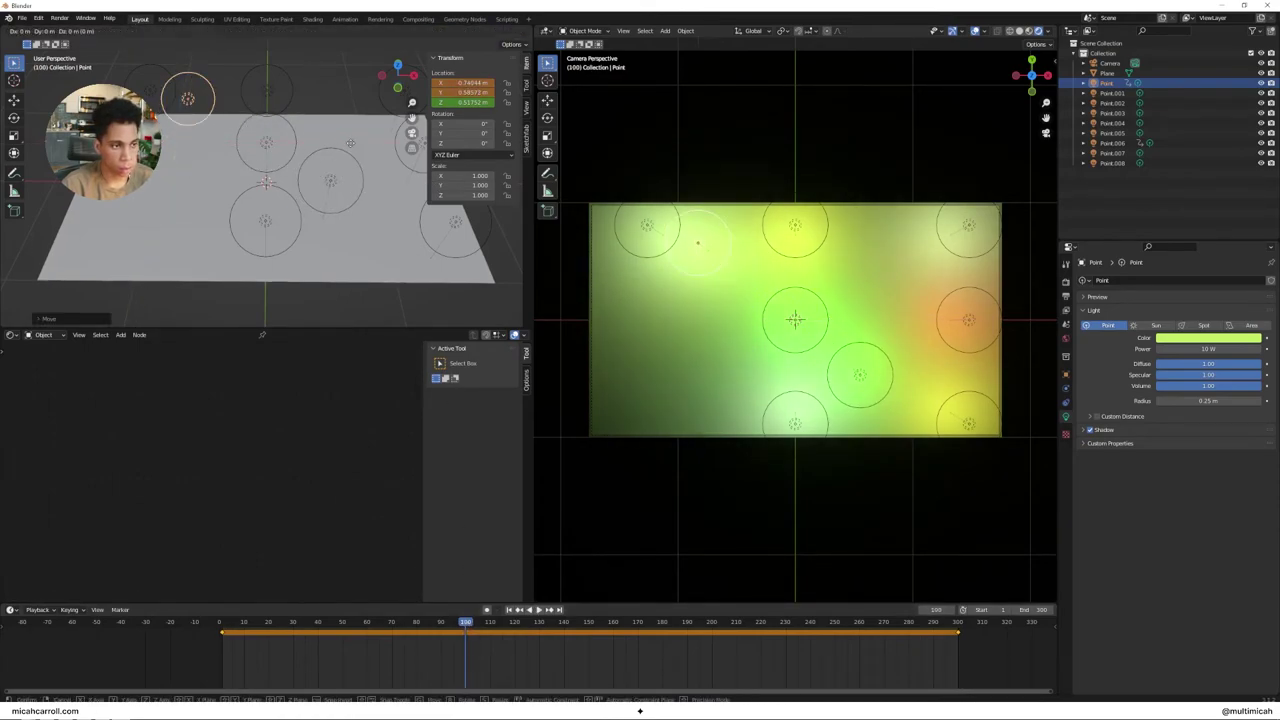
click(515, 165)
key(i)
At frame 200, move Point to another spot and keyframe its location.
drag(466, 624, 713, 630)
key(g)
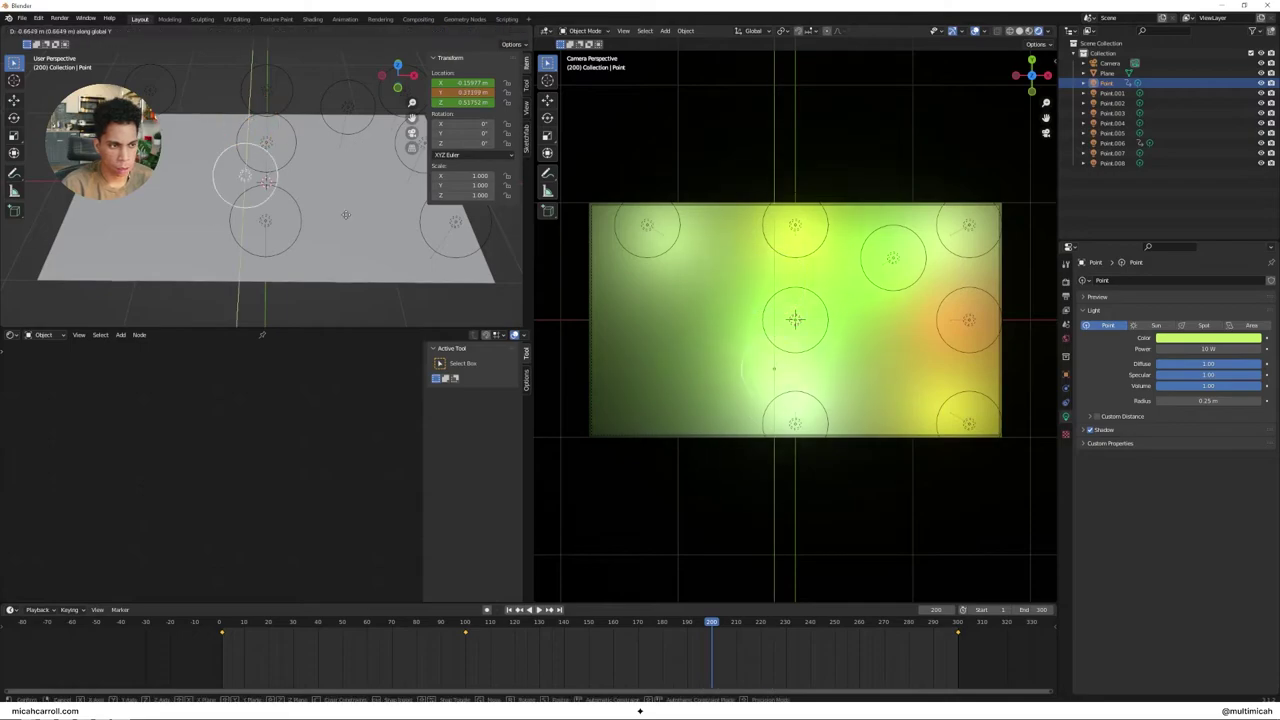
key(x)
key(shift+z)
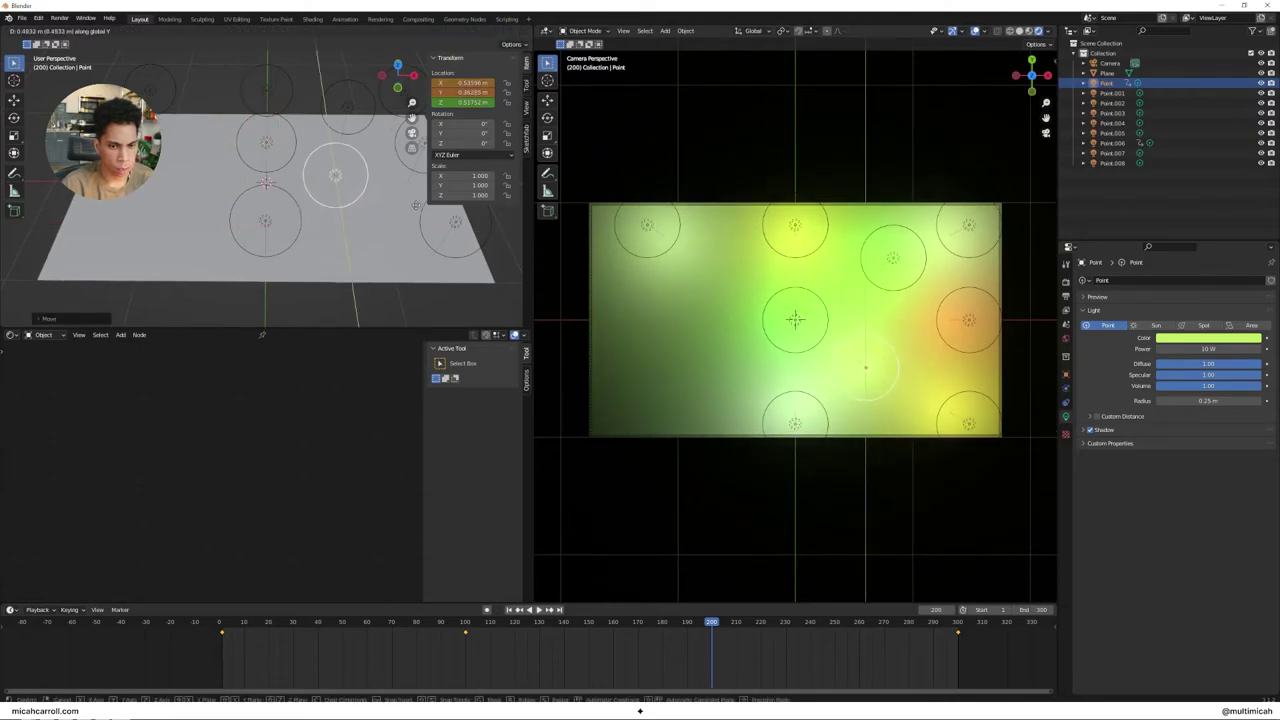
click(475, 100)
key(i)
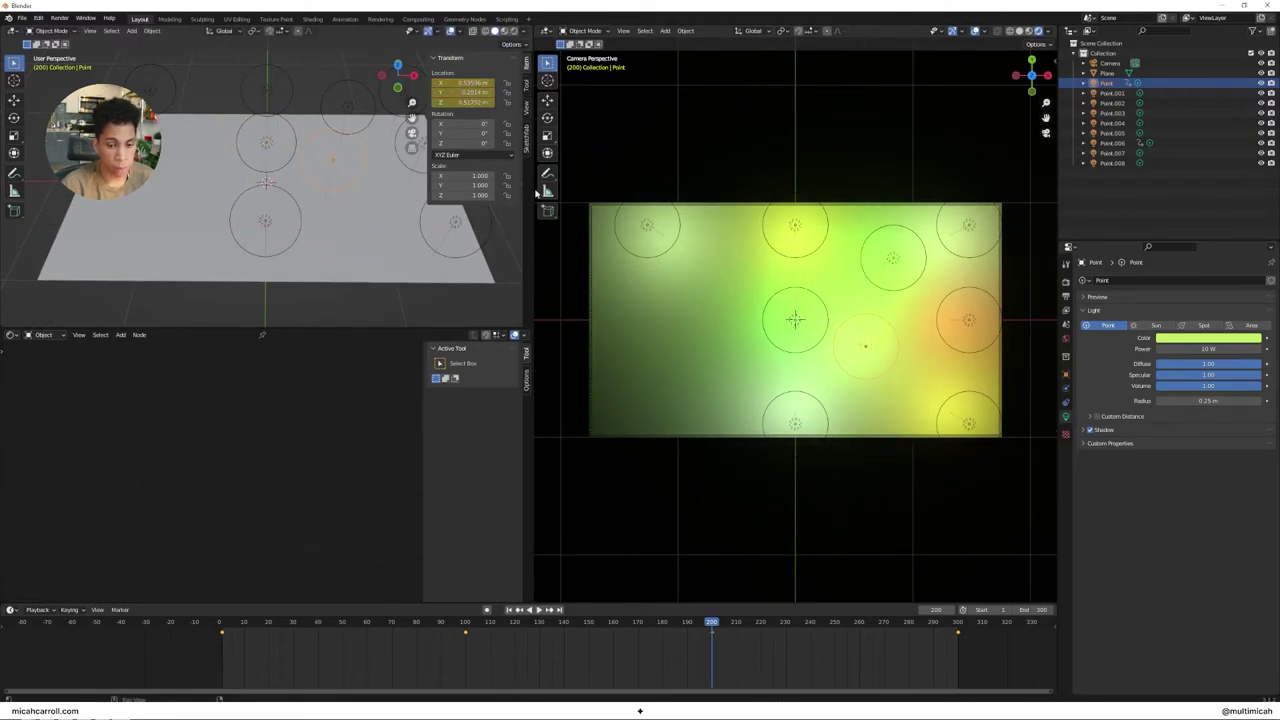
Play and scrub the animation from the start to check Point's motion.
click(218, 624)
key(space)
drag(392, 622, 222, 622)
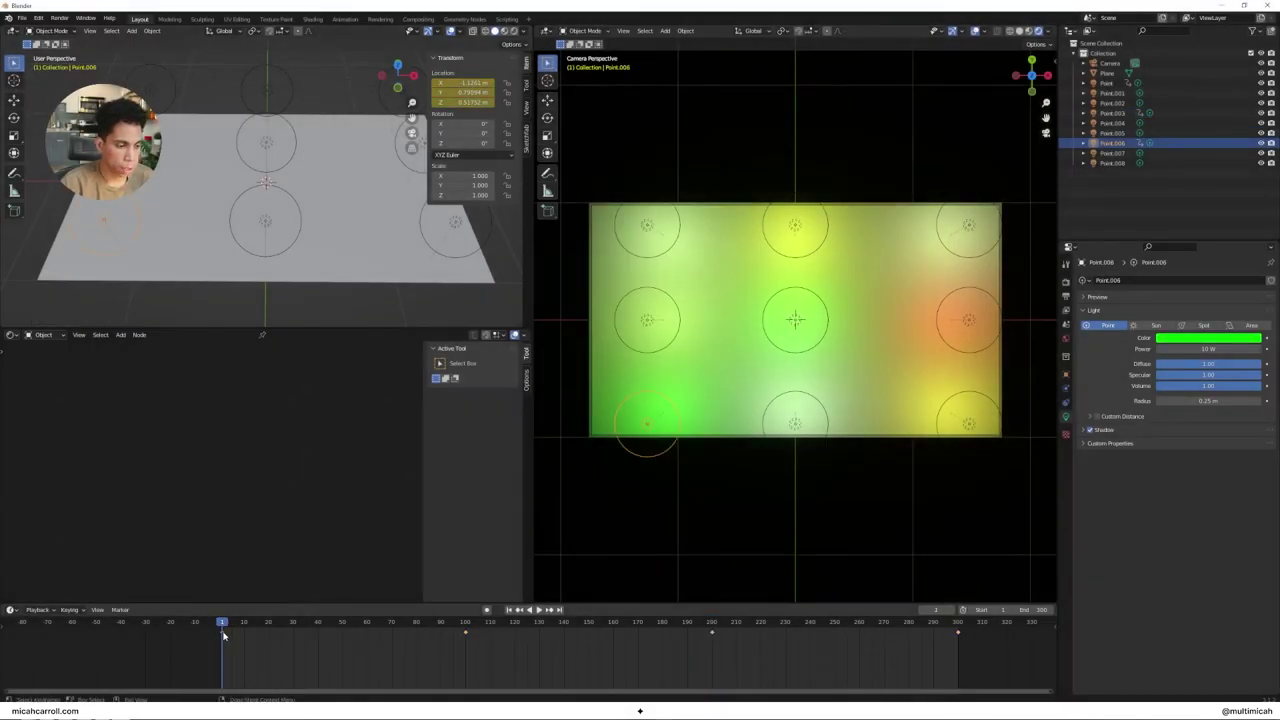
Shift the lights' keyframes, including Point.003's, one frame earlier in the Timeline.
key(Left)
key(Left)
key(ctrl+z)
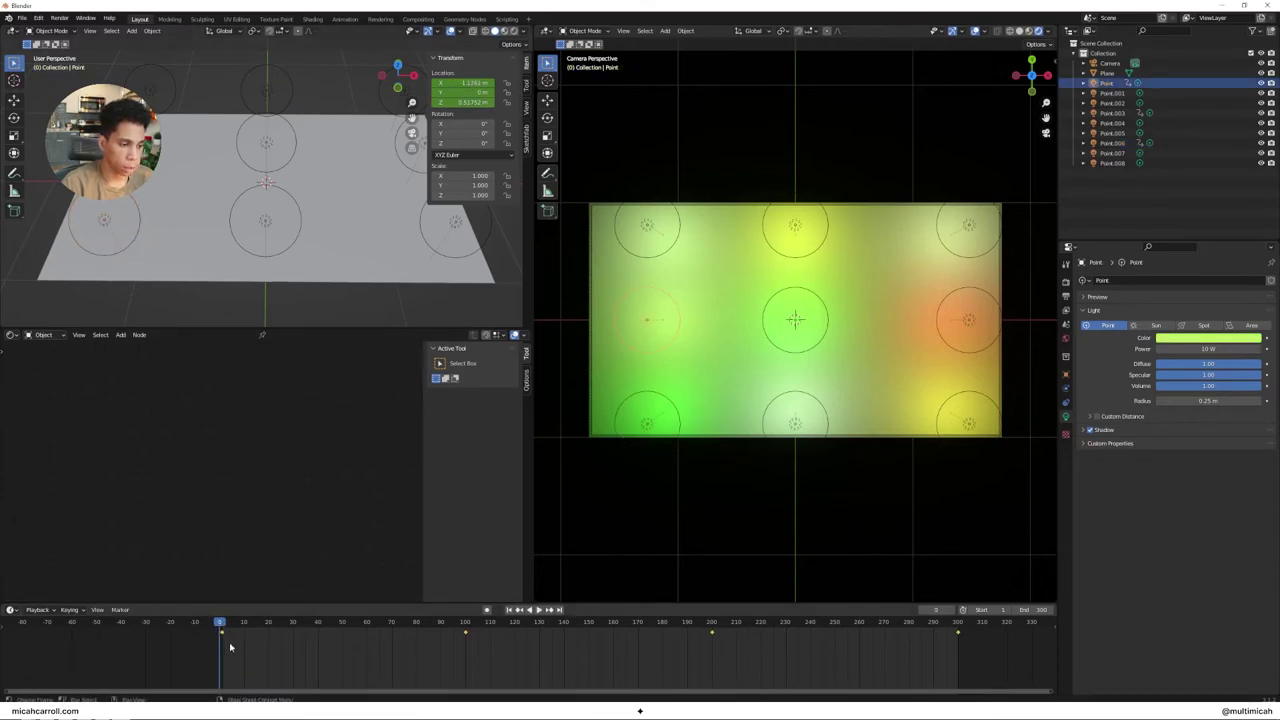
key(g)
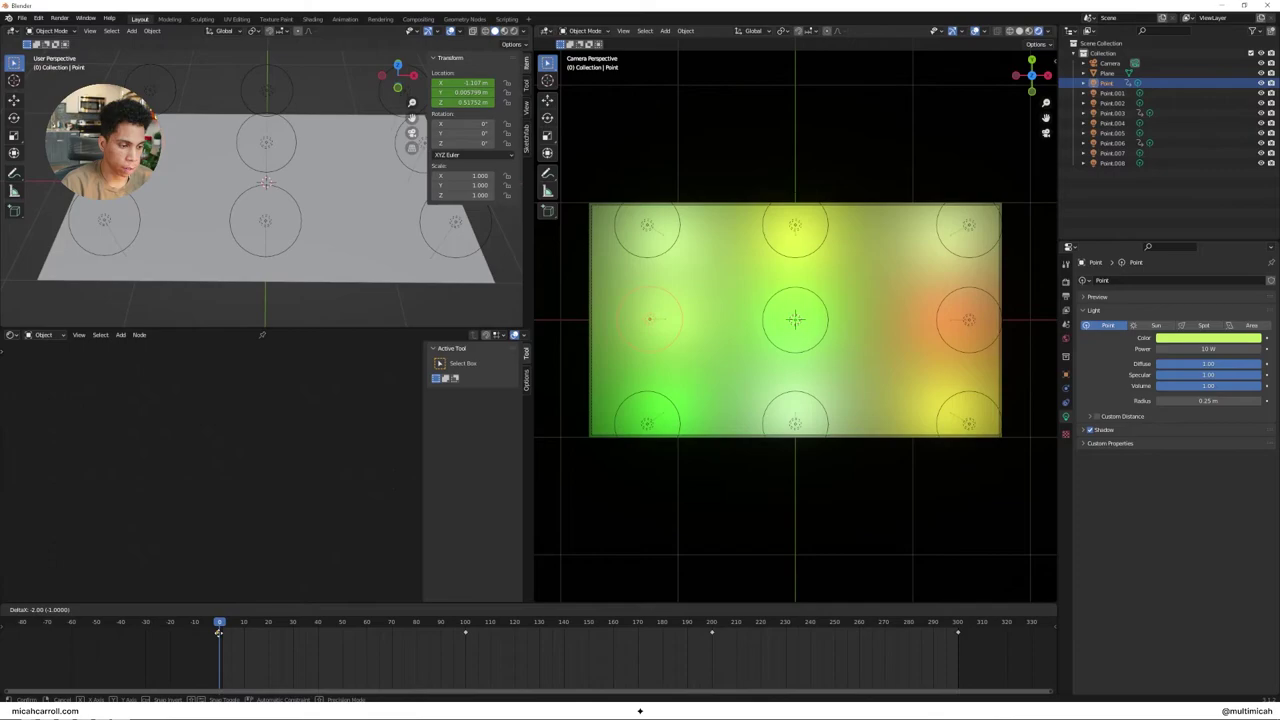
click(219, 634)
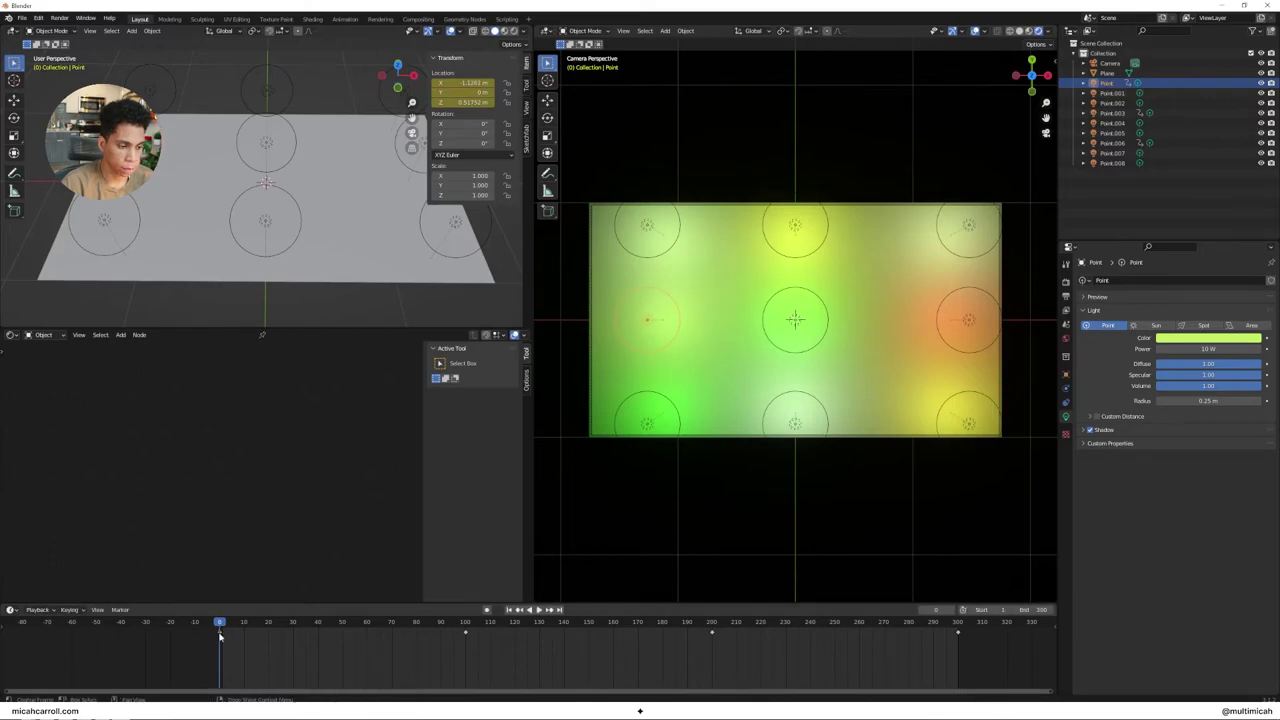
click(152, 104)
key(g)
click(220, 637)
key(g)
click(220, 636)
Insert location keyframes on Point.004 and preview the motion.
click(246, 88)
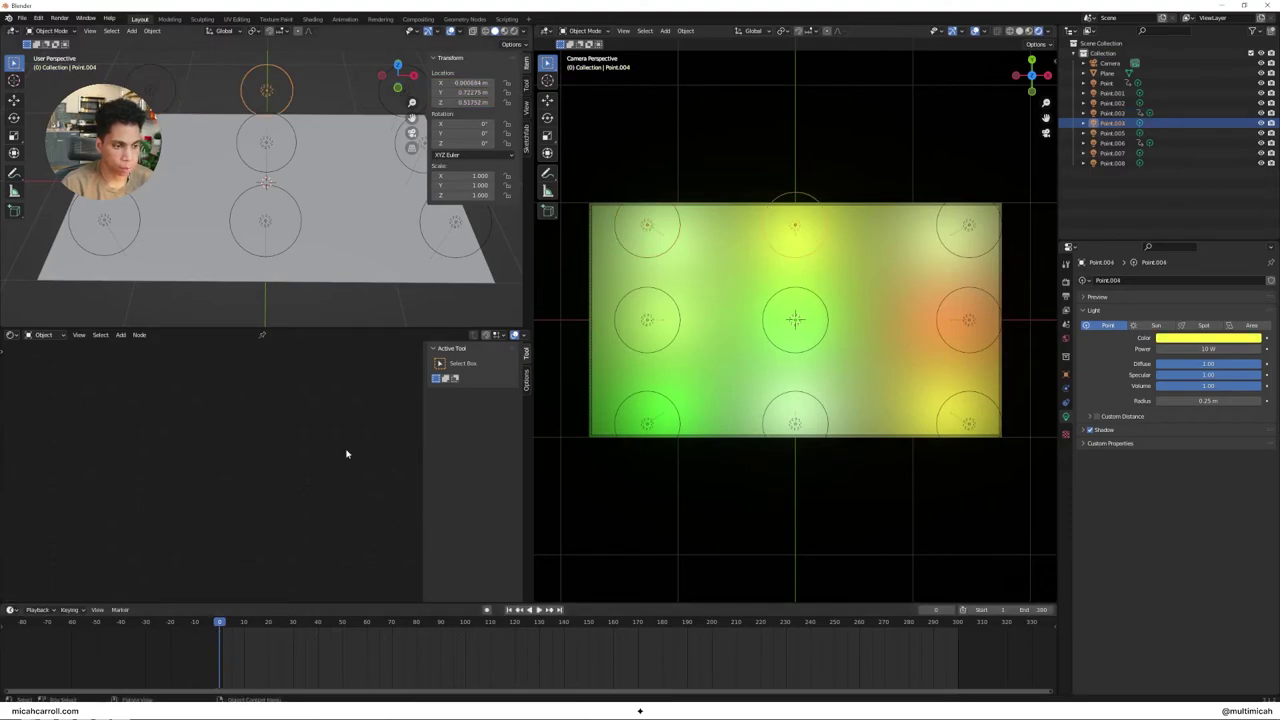
key(i)
key(space)
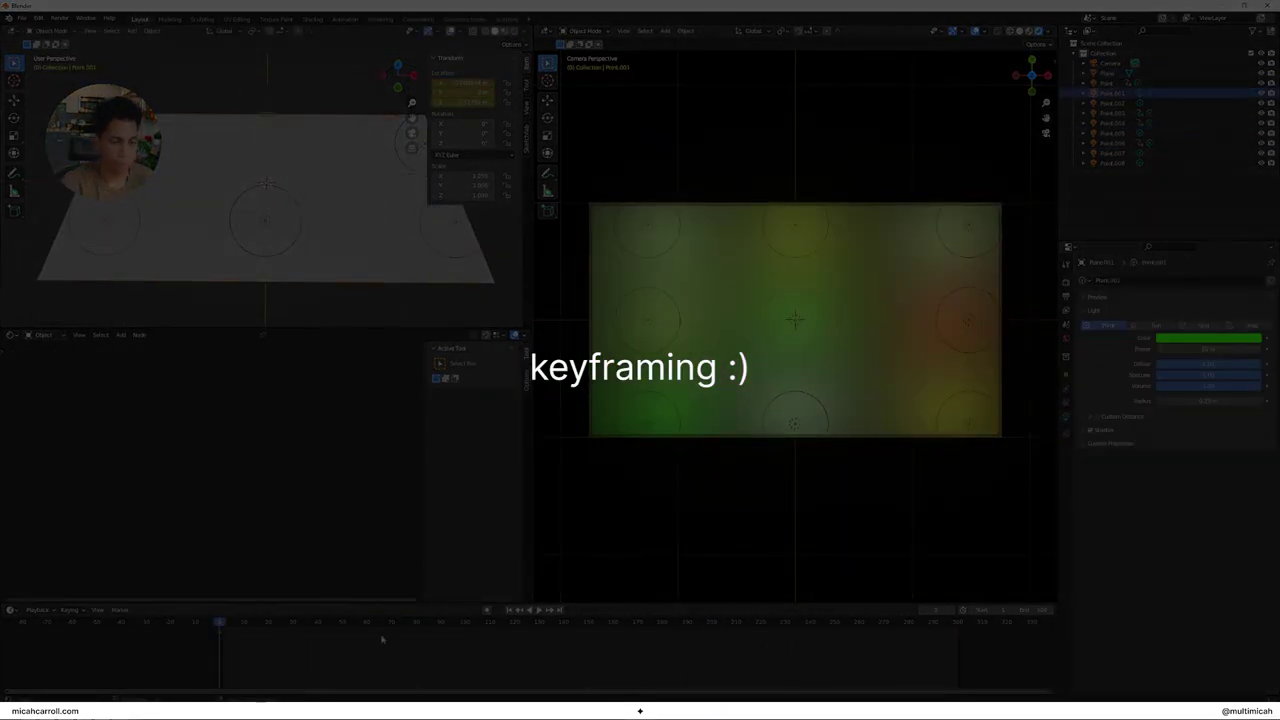
Move Point.001 and Point.007 to new spots near frame 105, then go to frame 200.
click(474, 624)
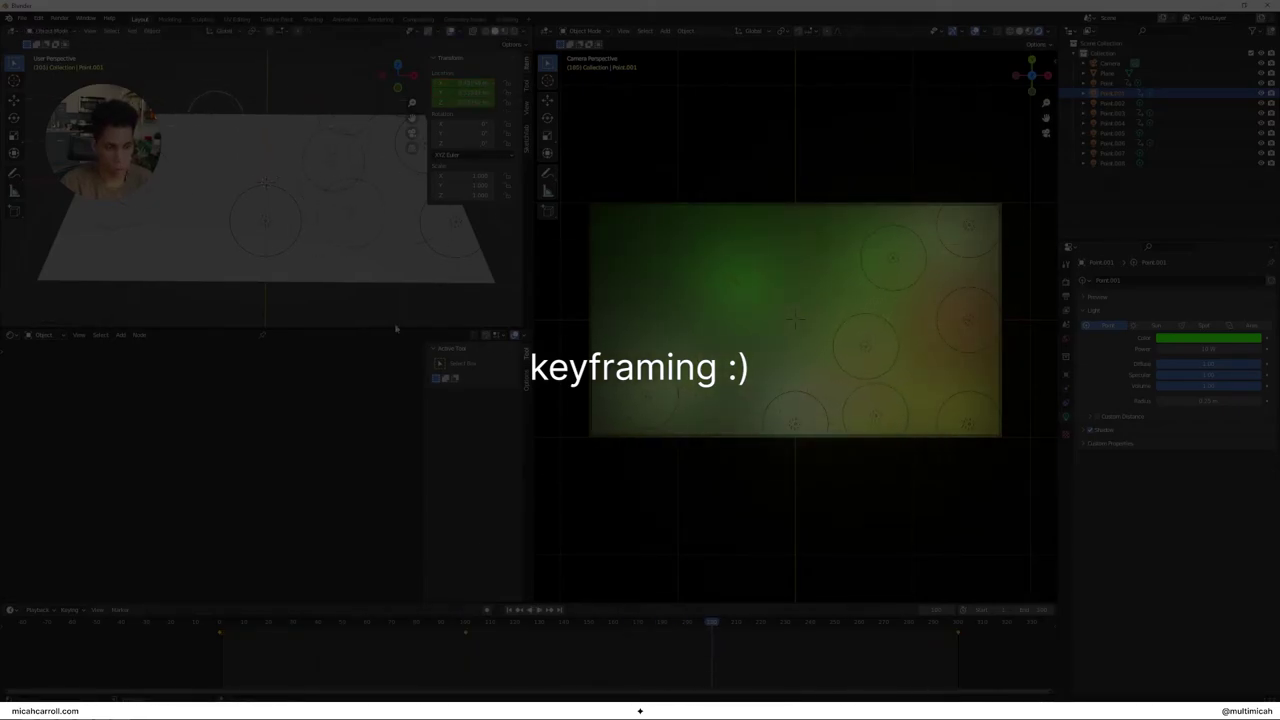
key(g)
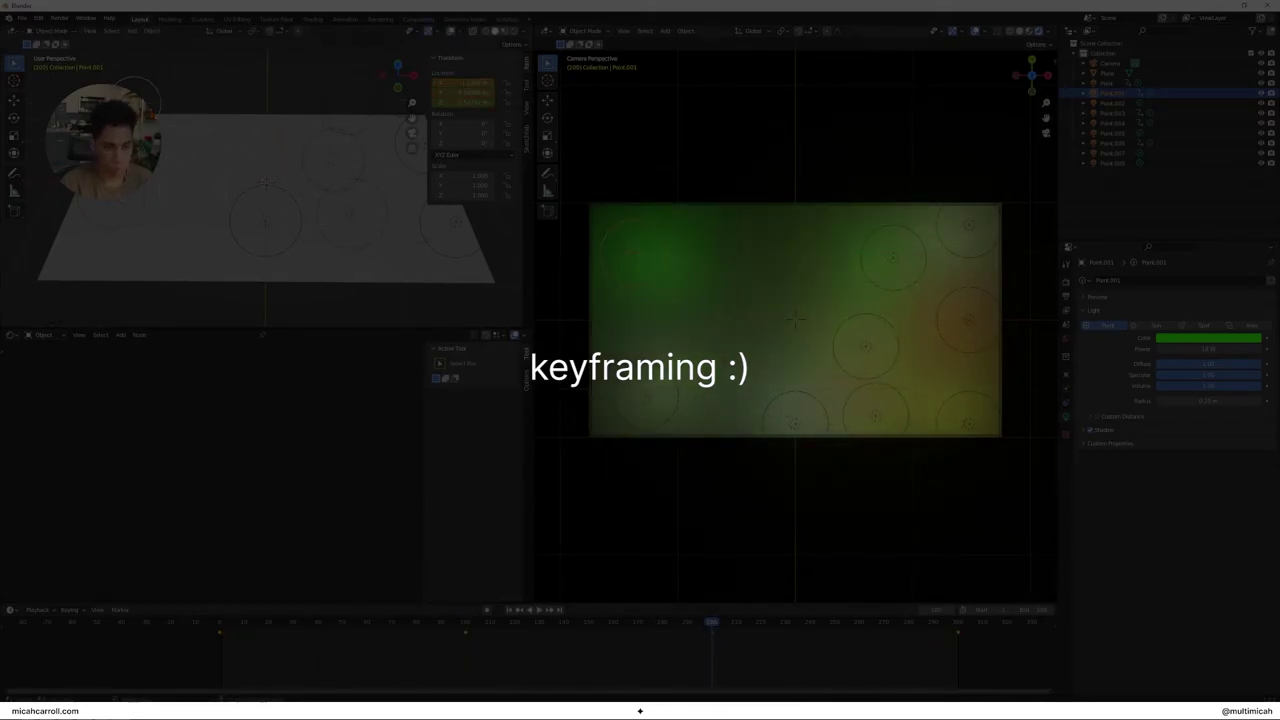
key(g)
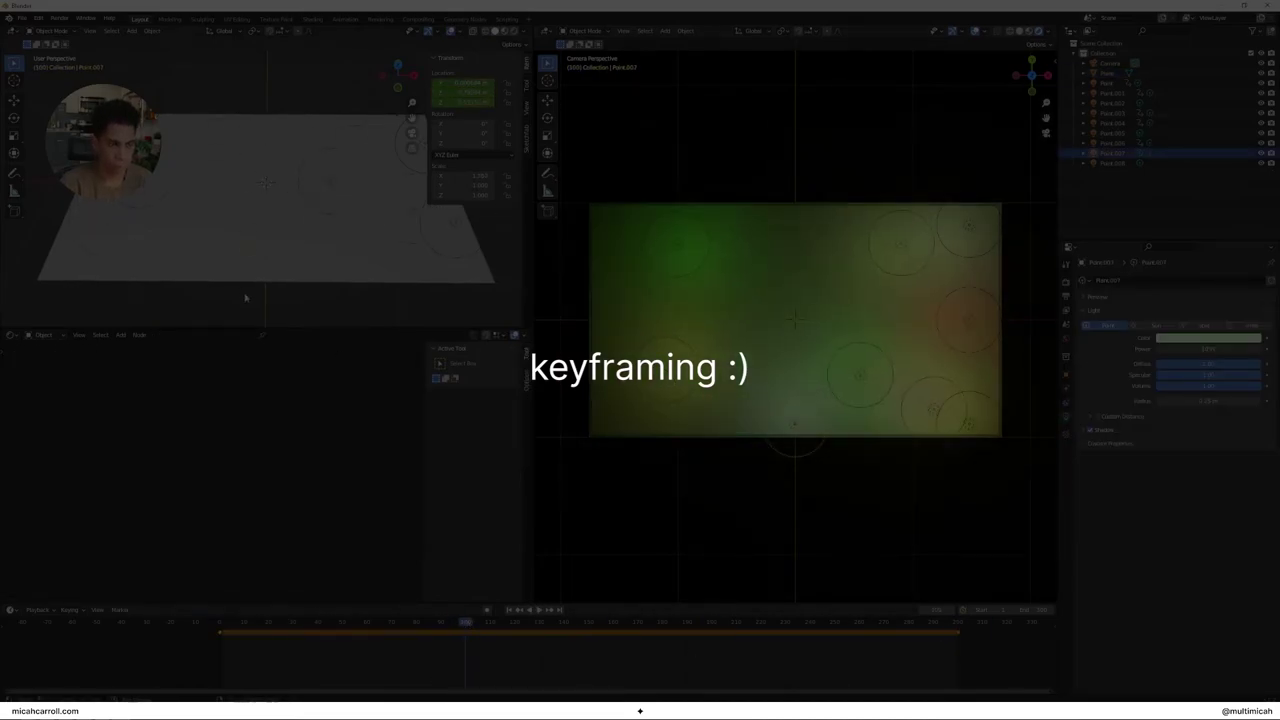
key(Return)
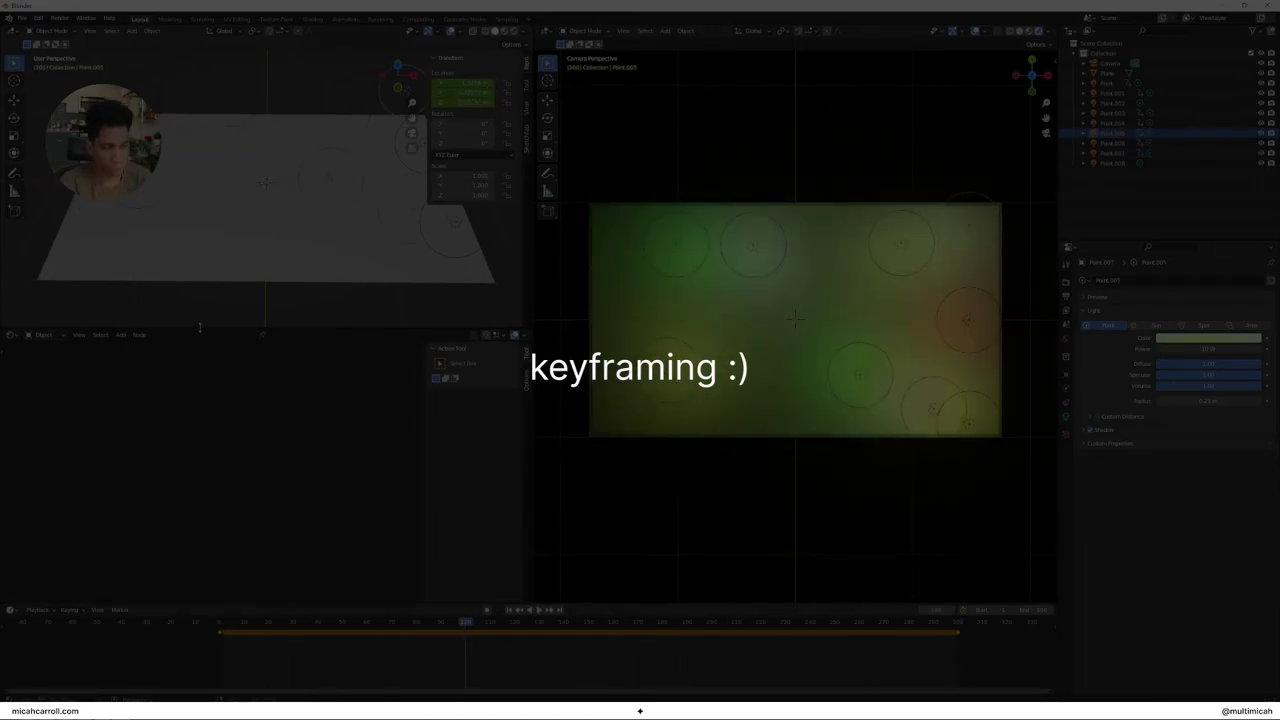
click(703, 625)
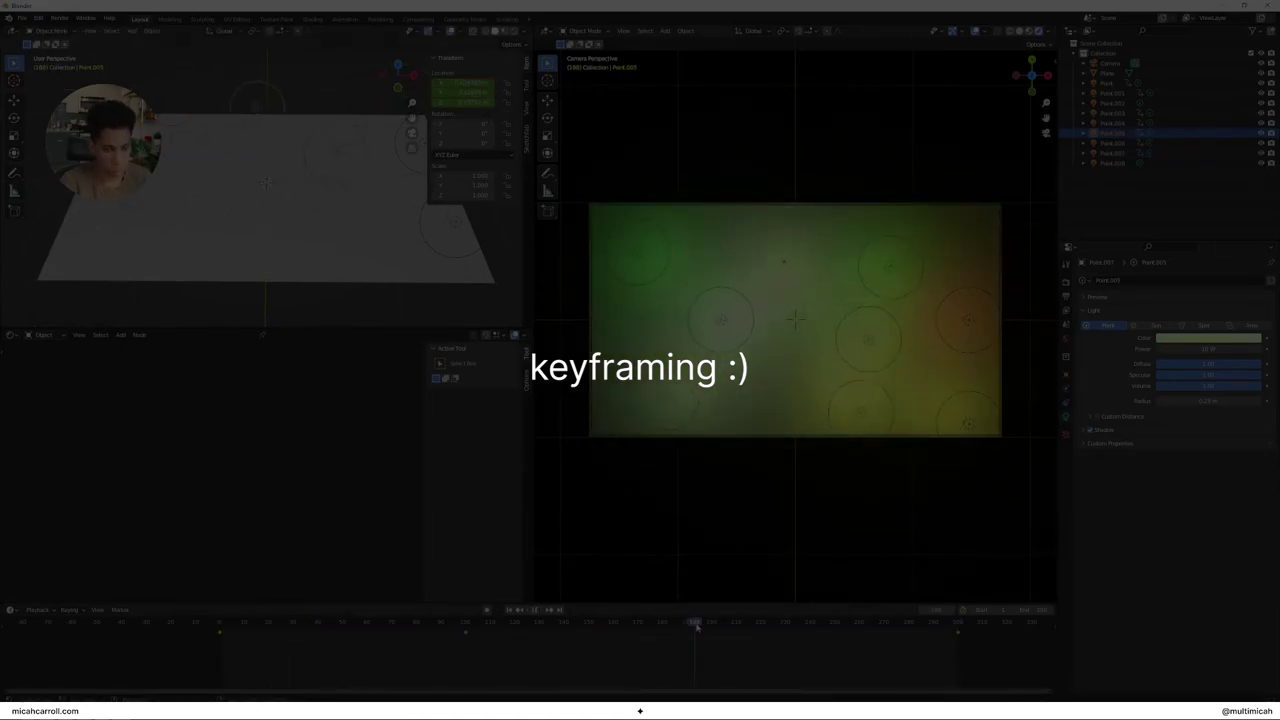
drag(703, 625, 711, 625)
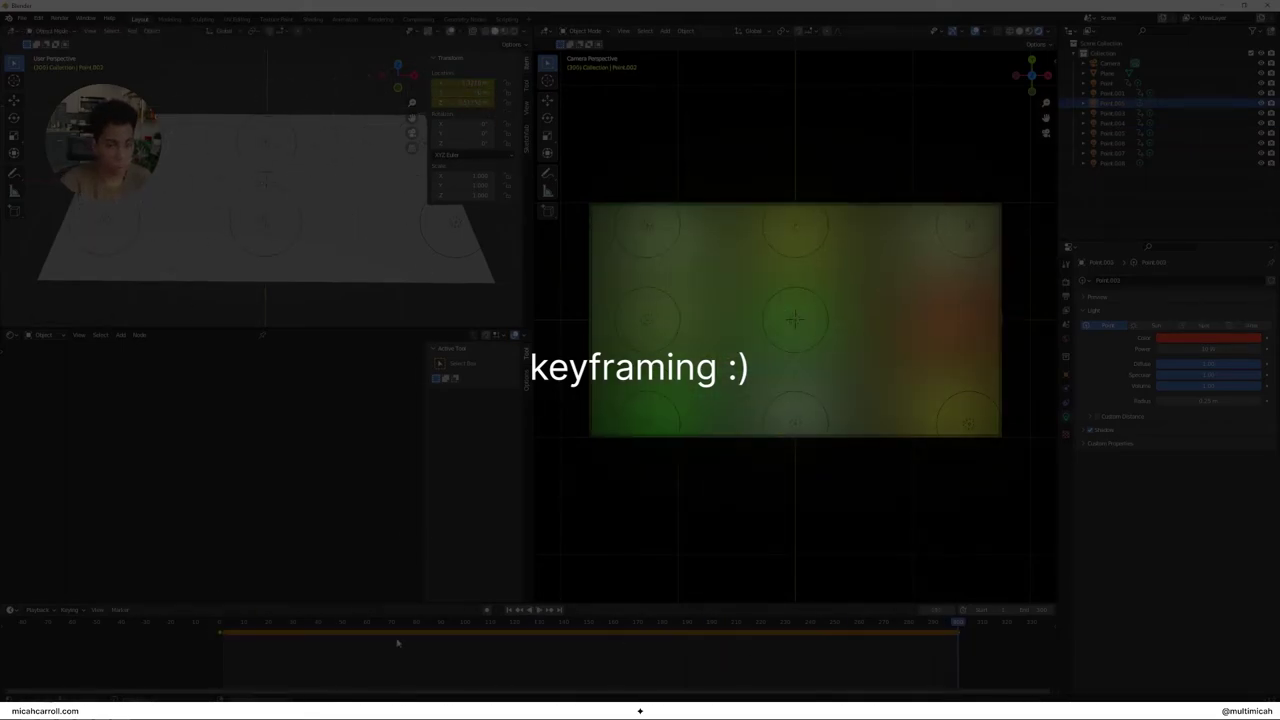
key(Up)
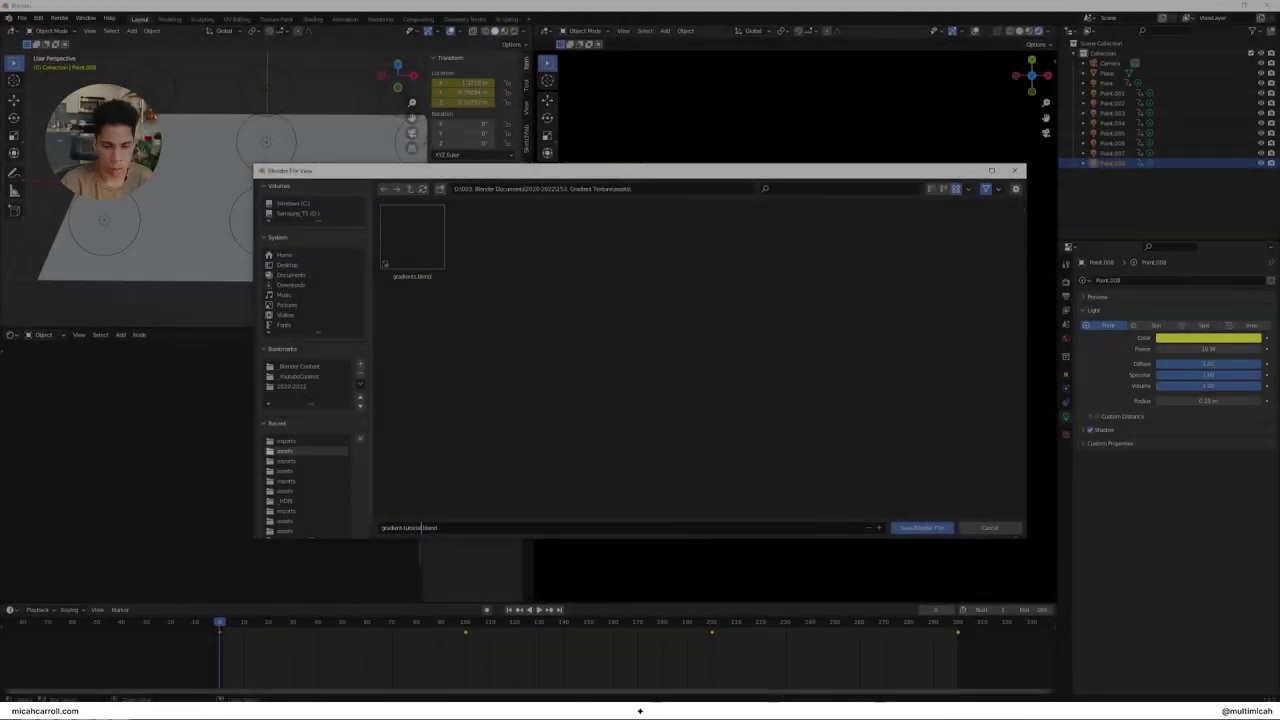
Save gradient-tutorial.blend and play the animation back from frame 0.
key(Return)
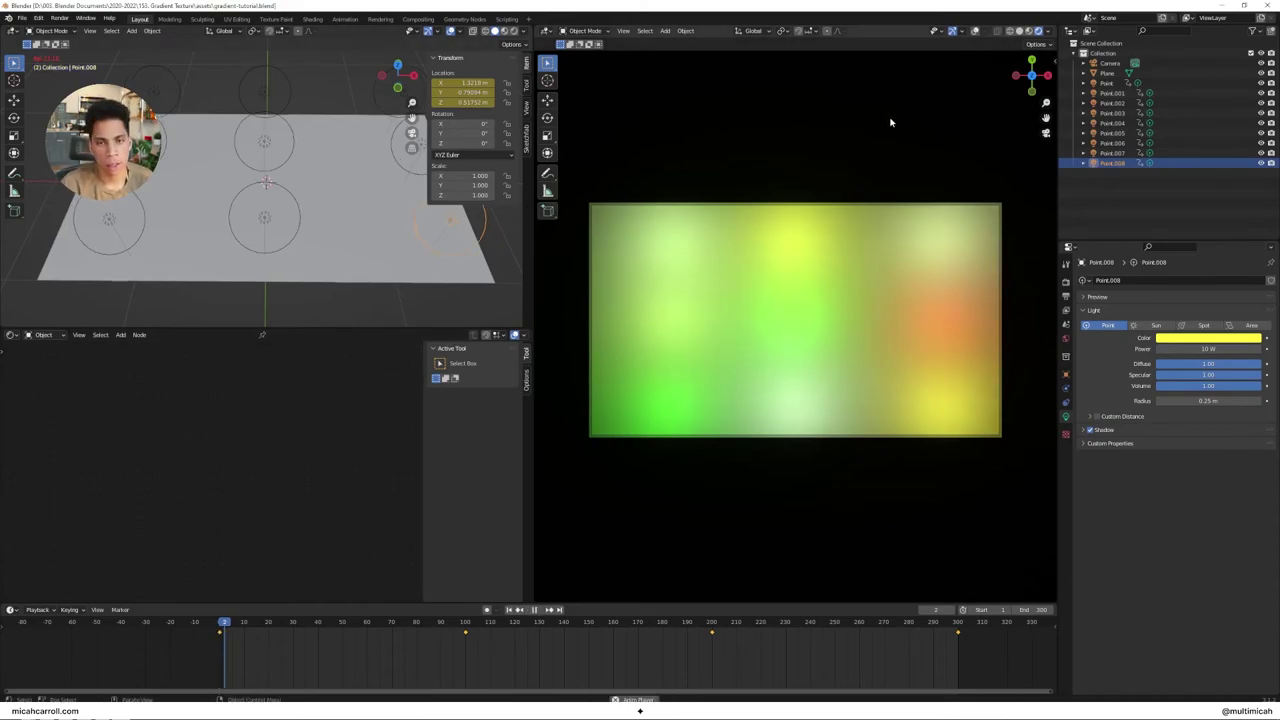
key(space)
drag(330, 617, 219, 620)
Enable Use Nodes in the Compositing workspace, then return to Layout.
click(1066, 282)
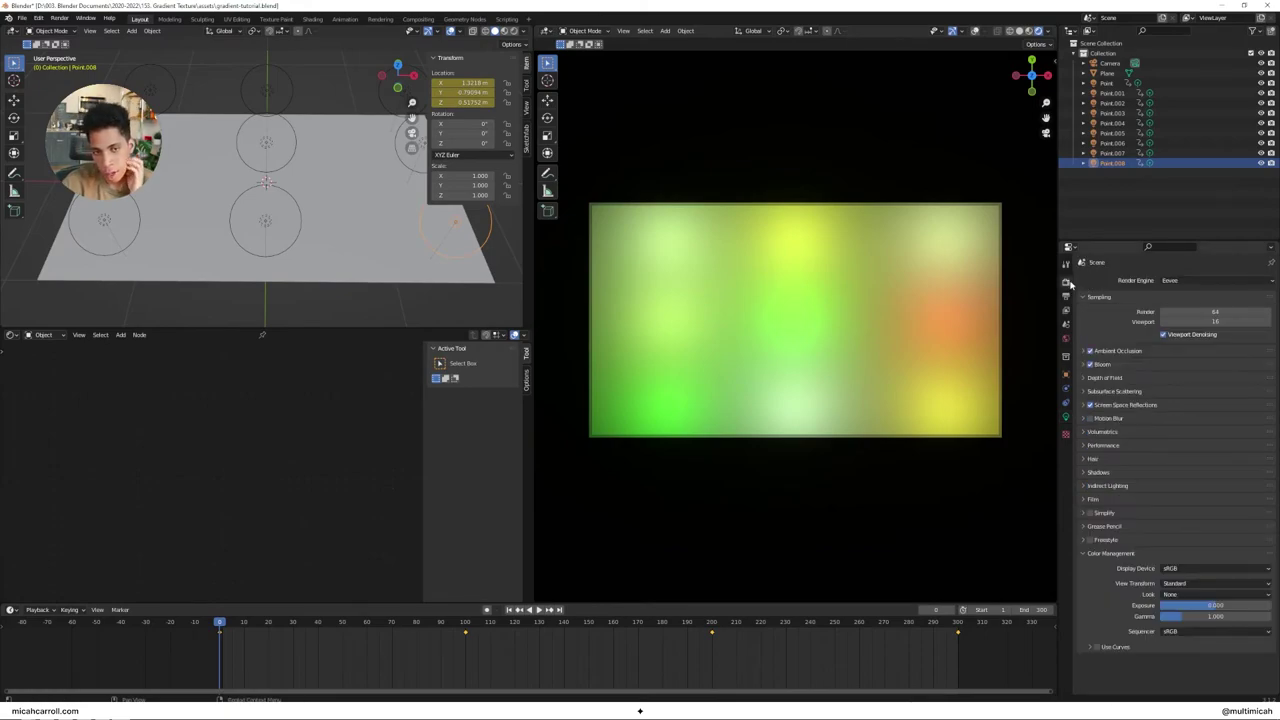
click(420, 19)
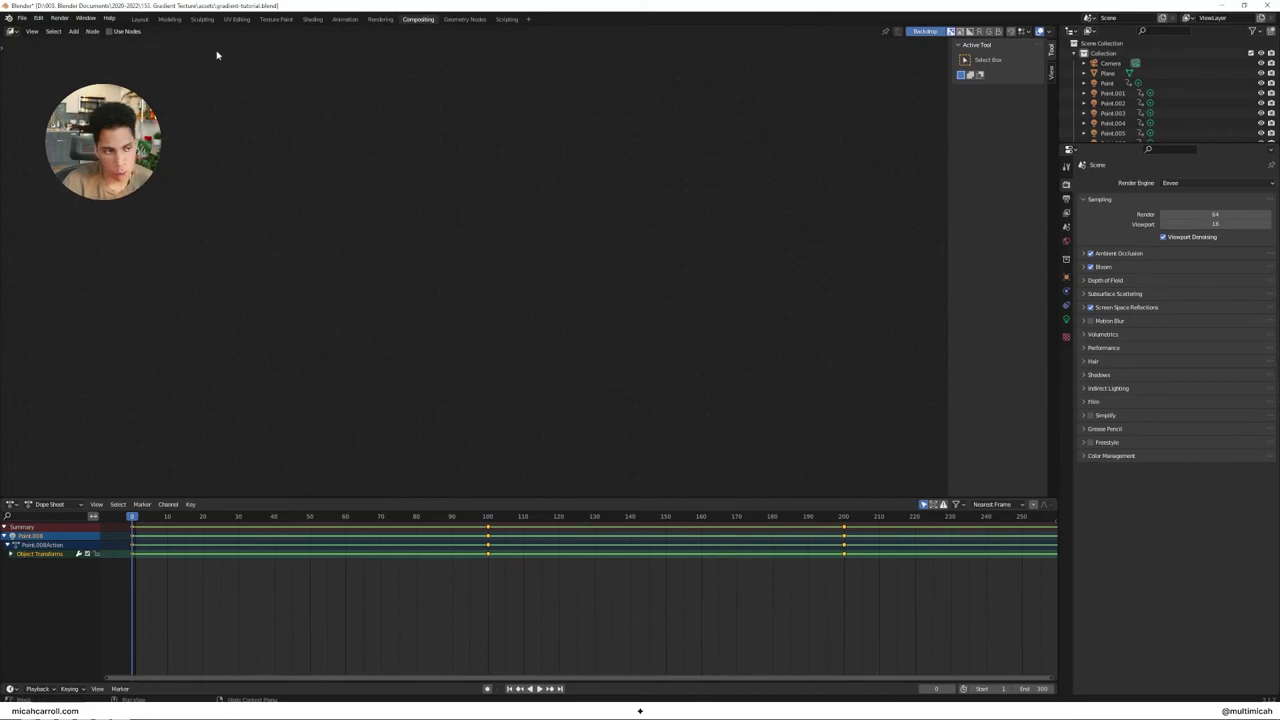
click(108, 31)
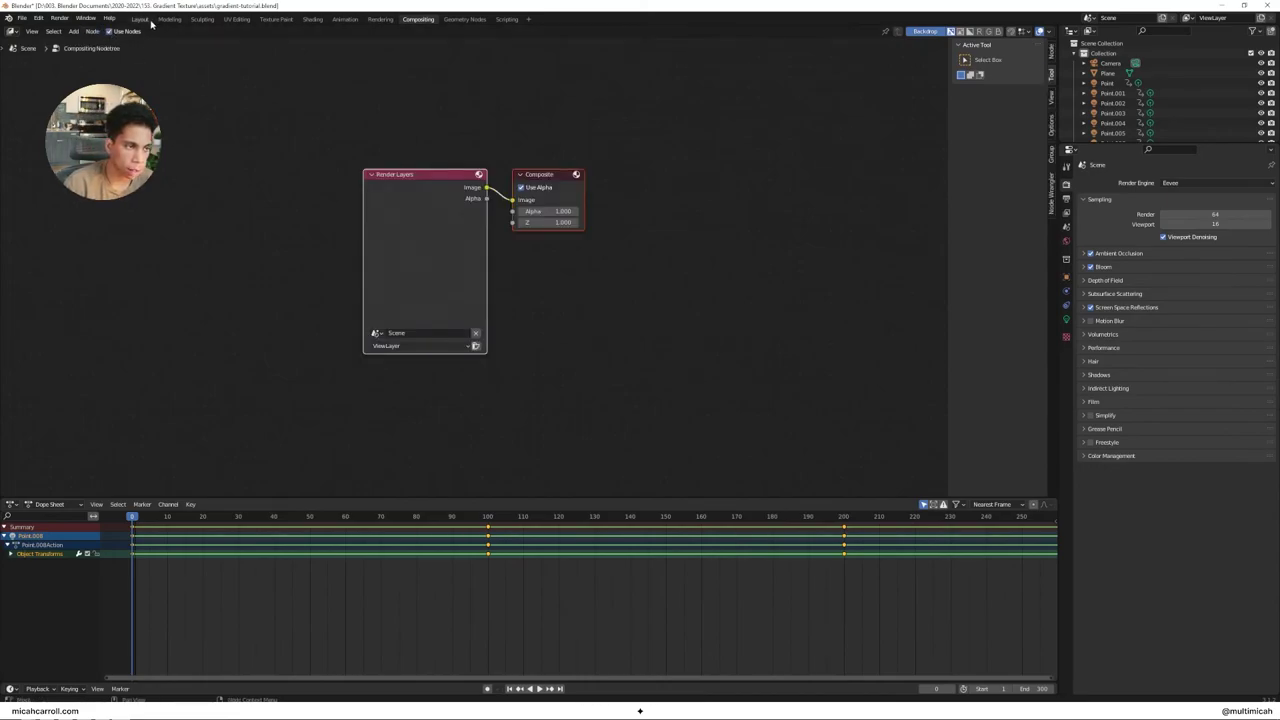
click(143, 20)
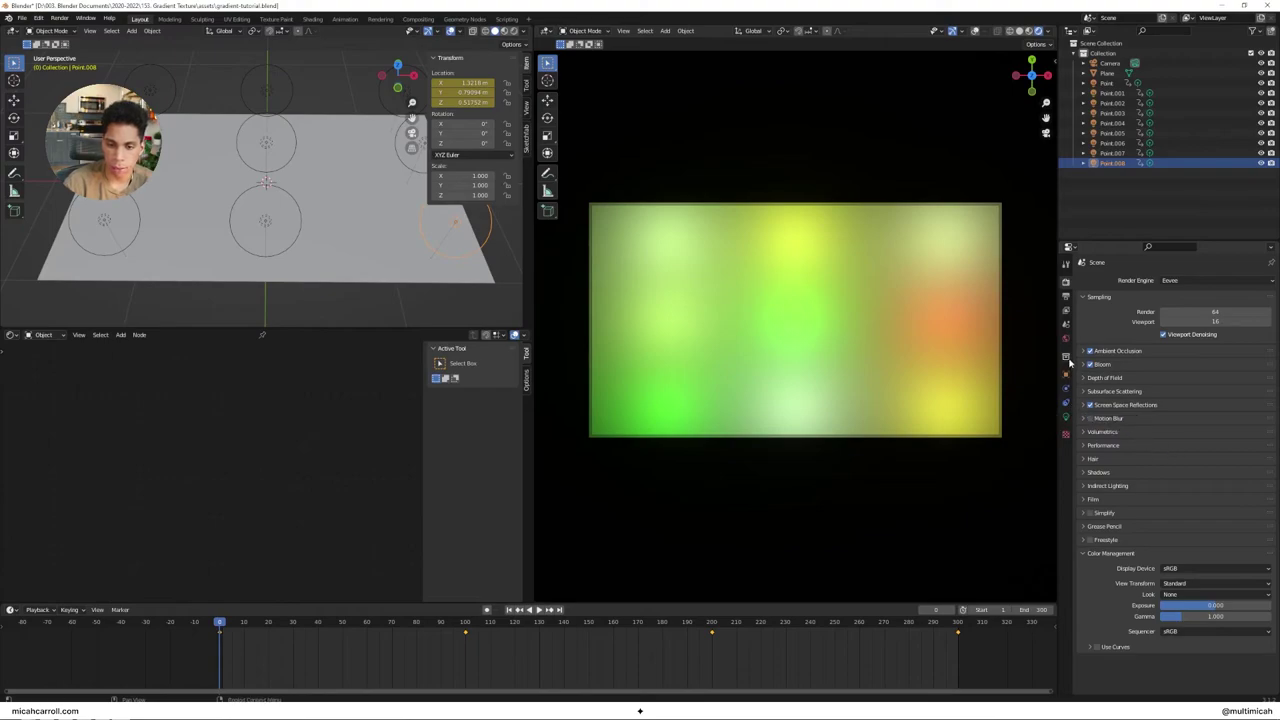
In Output Properties choose FFmpeg Video, MPEG-4 container, Perceptually Lossless quality and H.264 codec.
click(1067, 298)
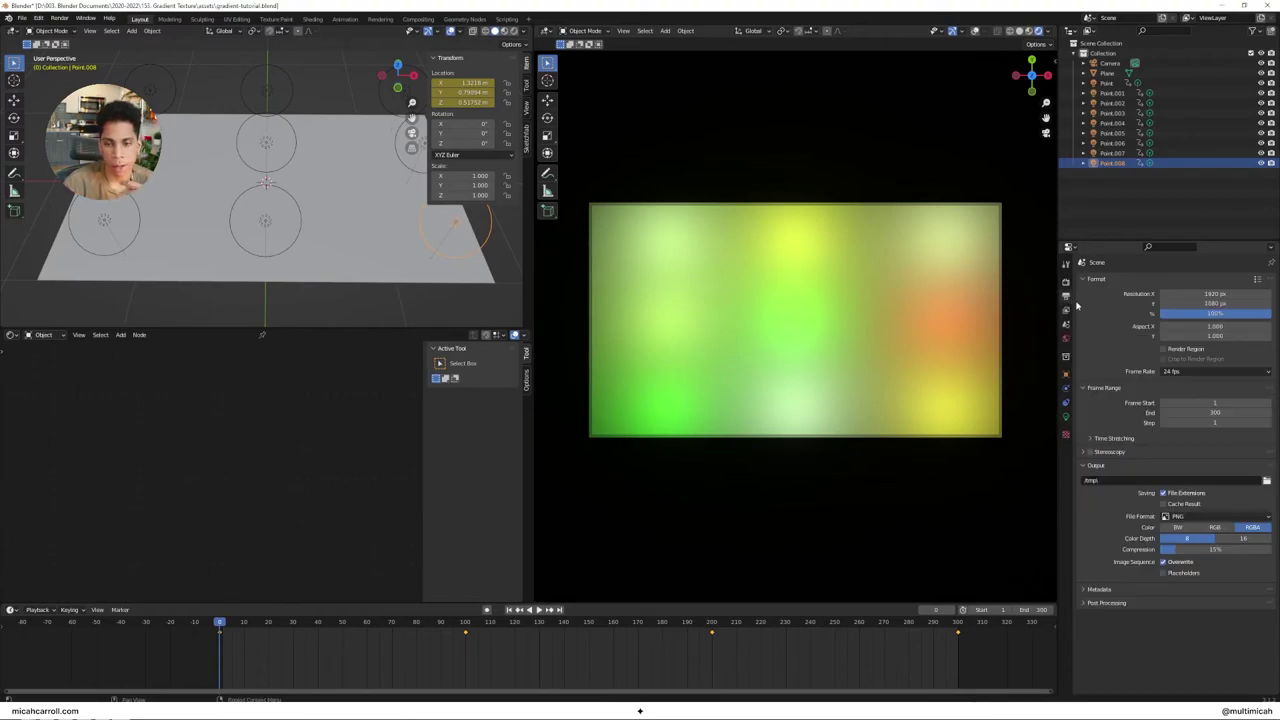
click(1252, 517)
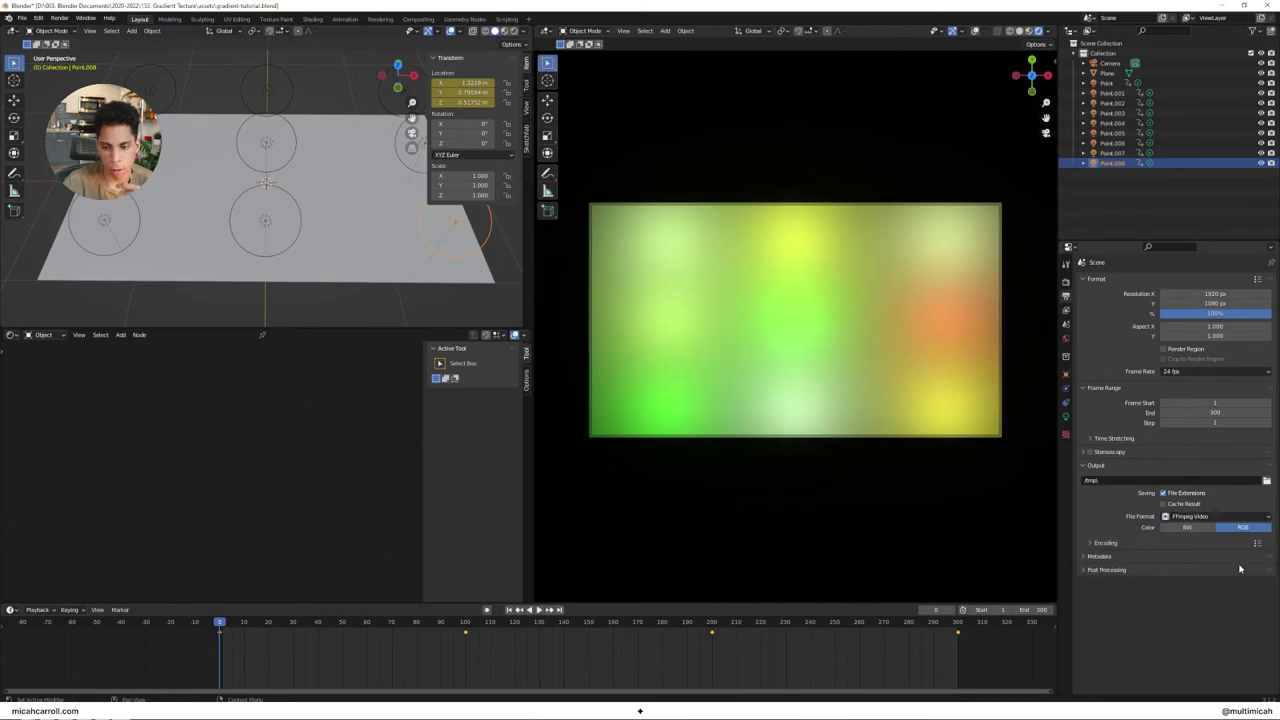
click(1106, 543)
click(1165, 558)
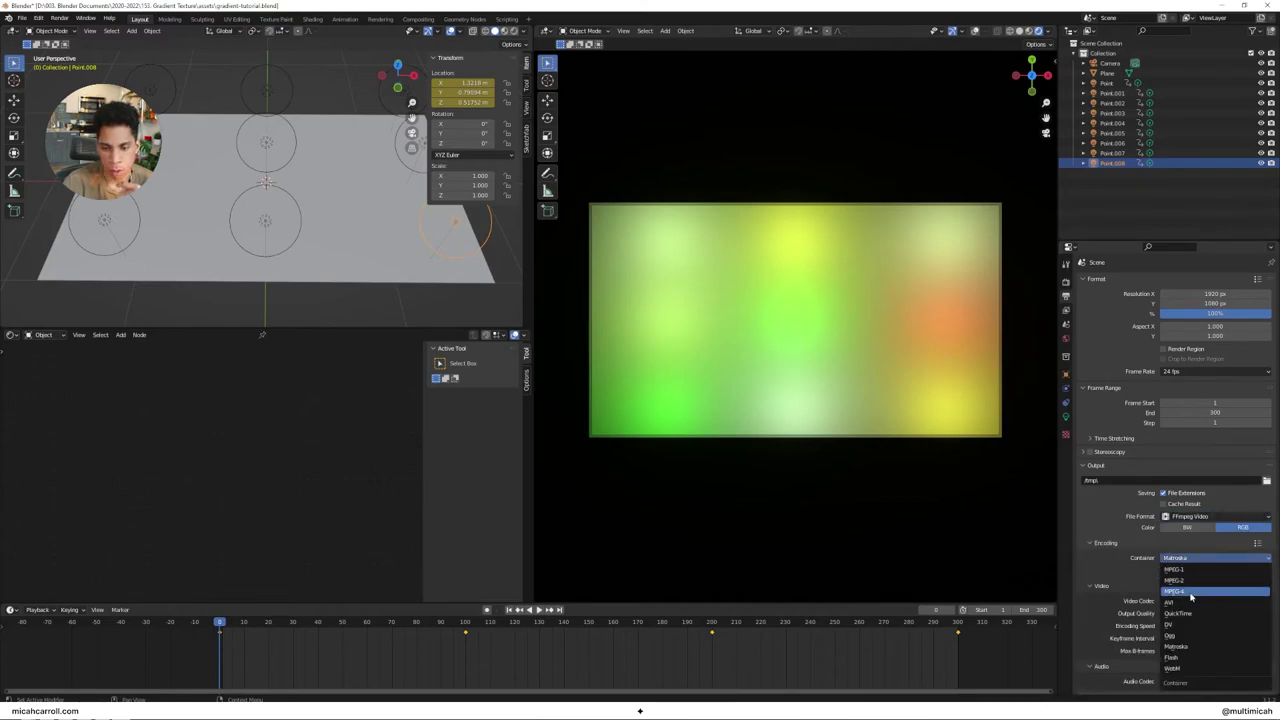
click(1190, 593)
click(1187, 614)
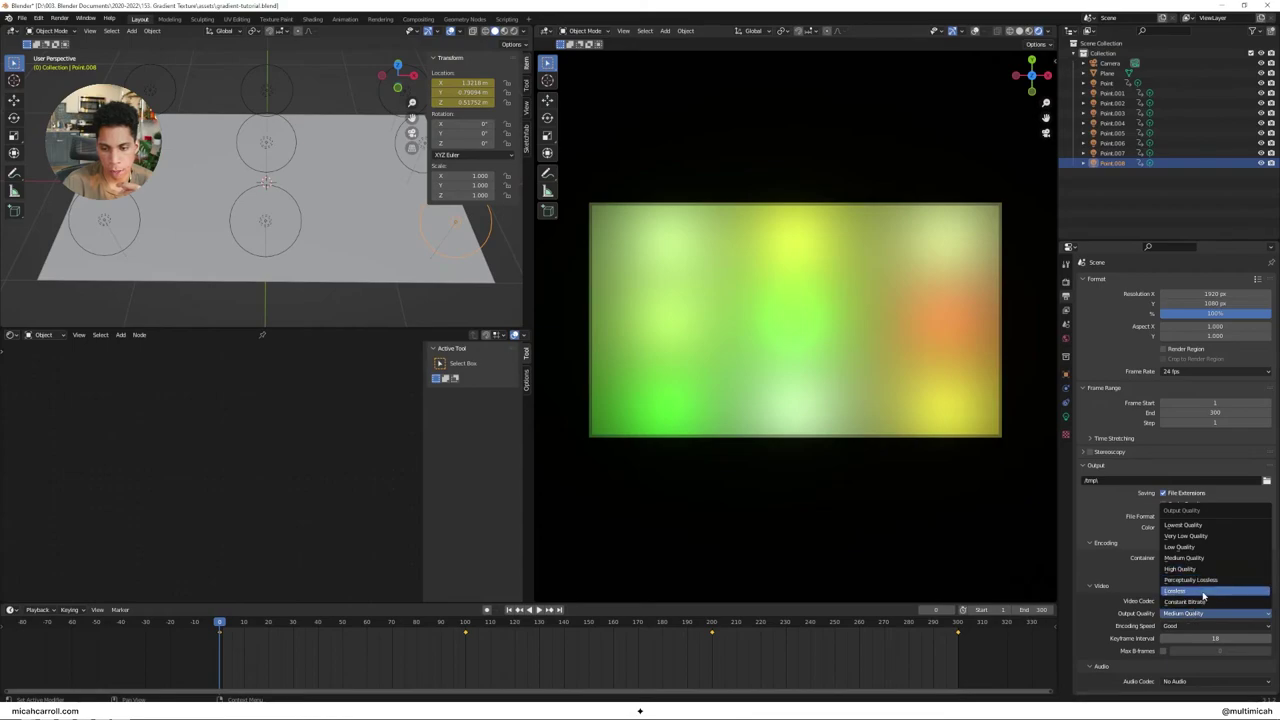
click(1200, 580)
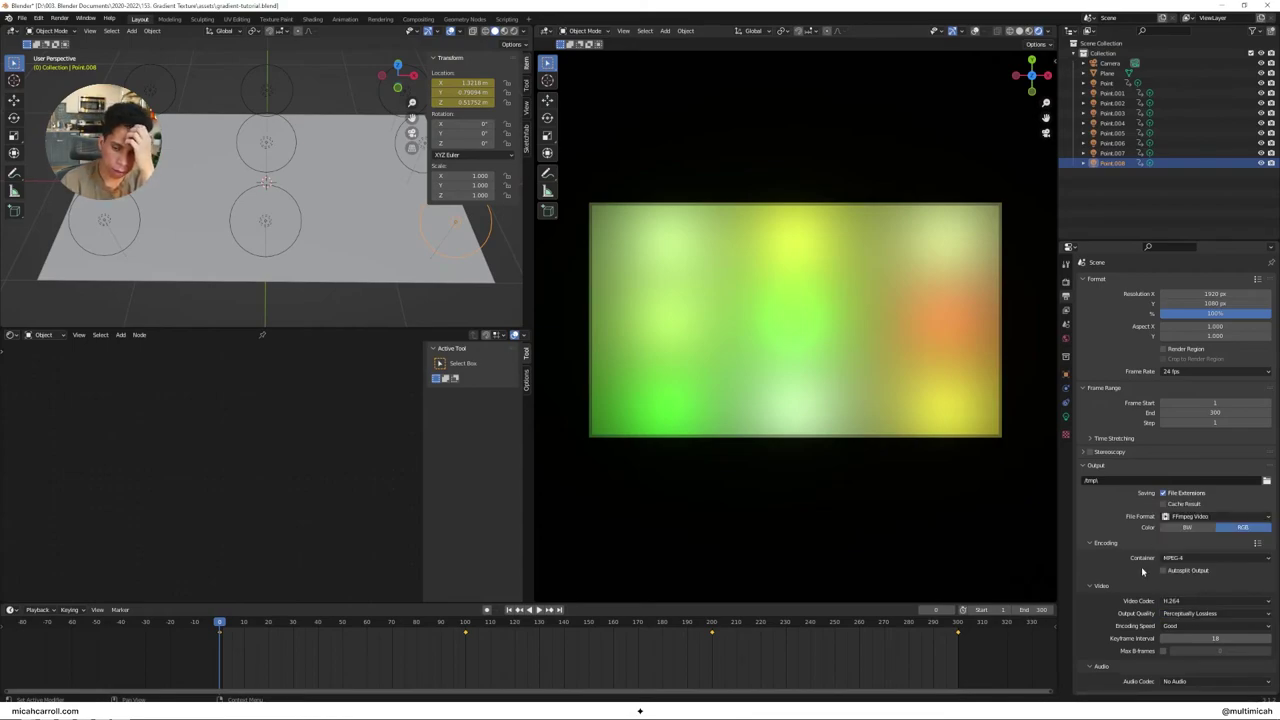
click(1179, 601)
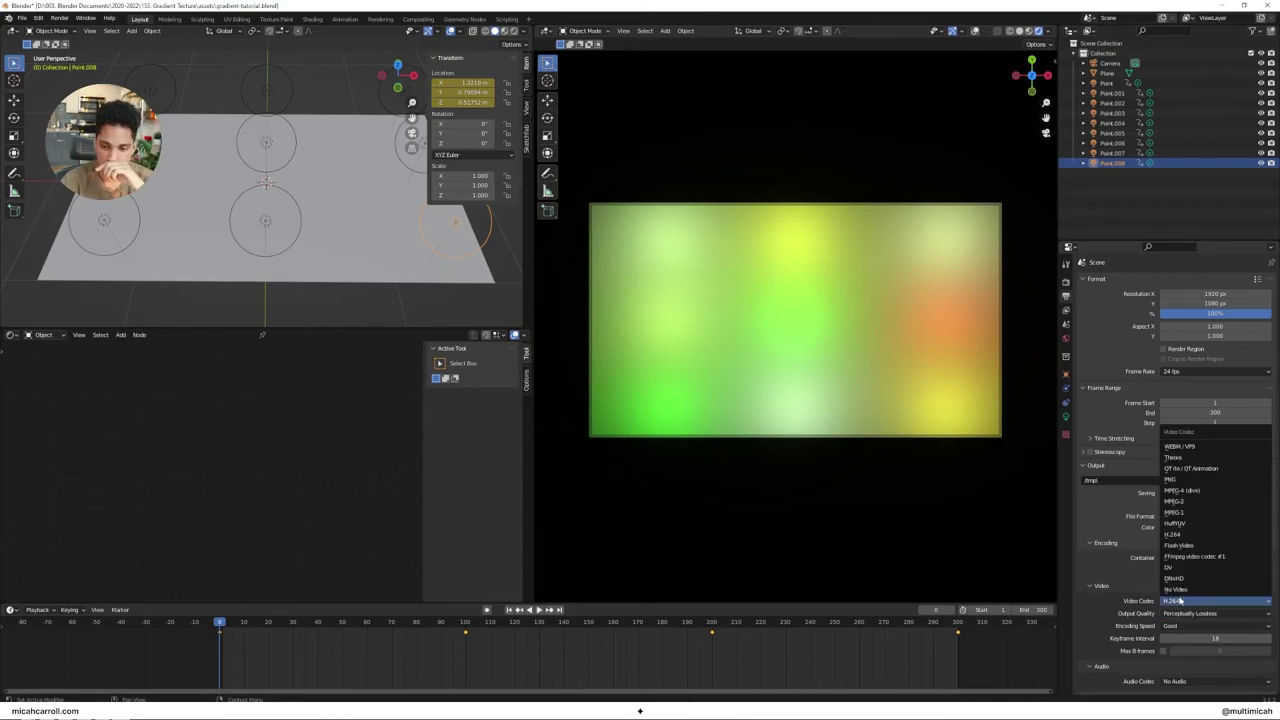
click(1183, 601)
scroll(1118, 577, down, 1)
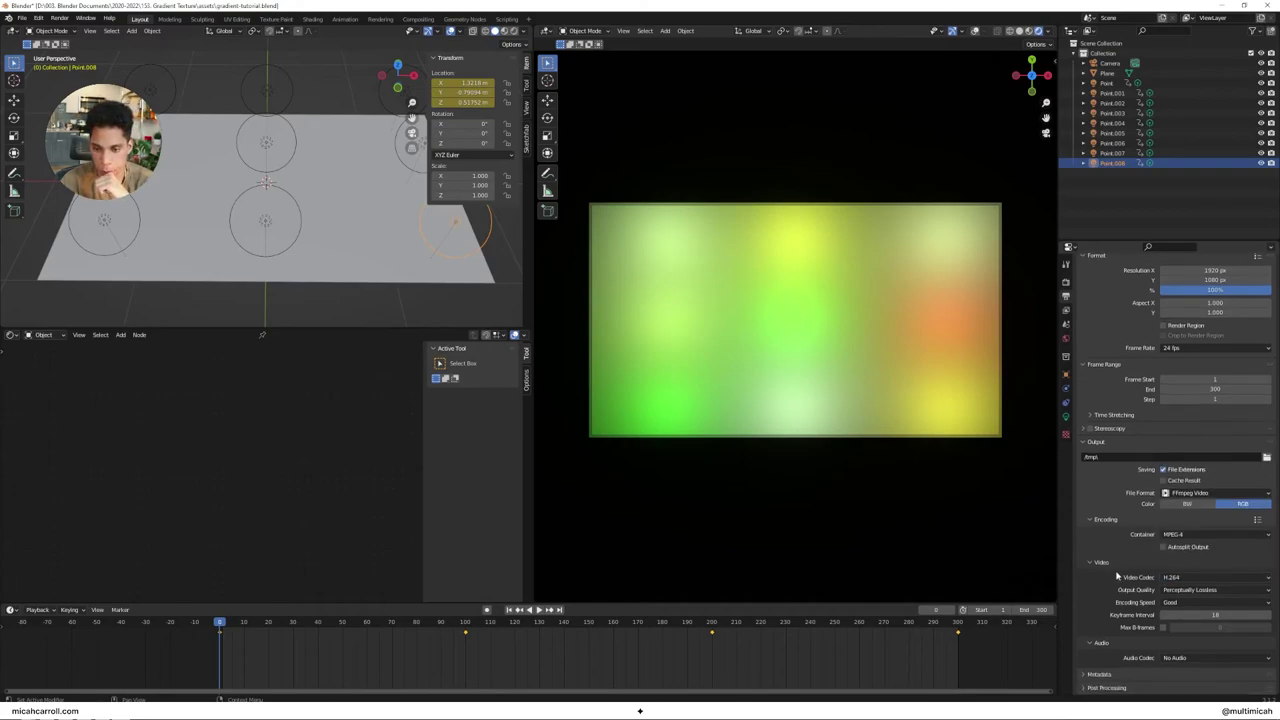